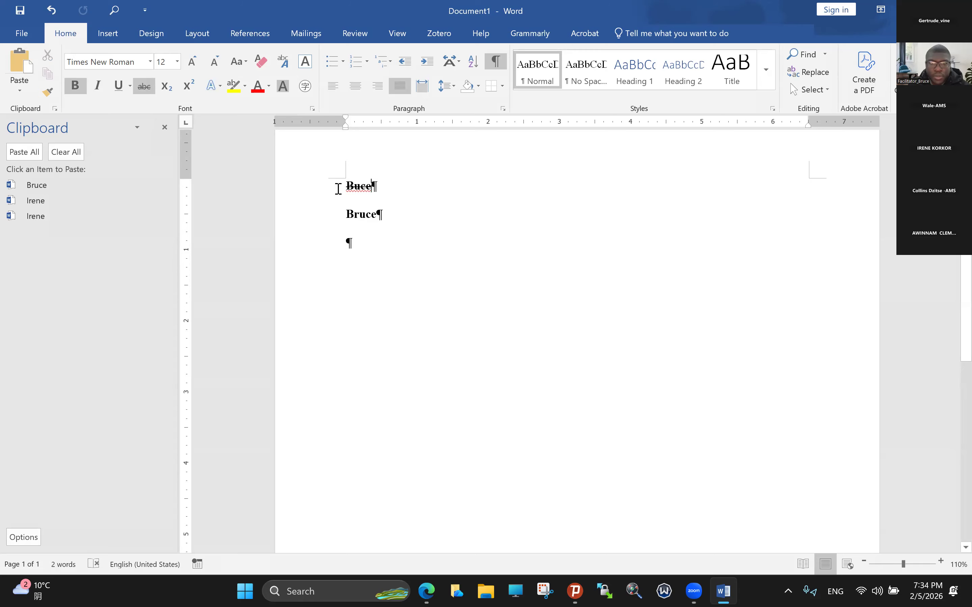
Step: Replace all of the document's text with "X2"
key("ctrl+shift+Home")
key("BackSpace")
key("Caps_Lock")
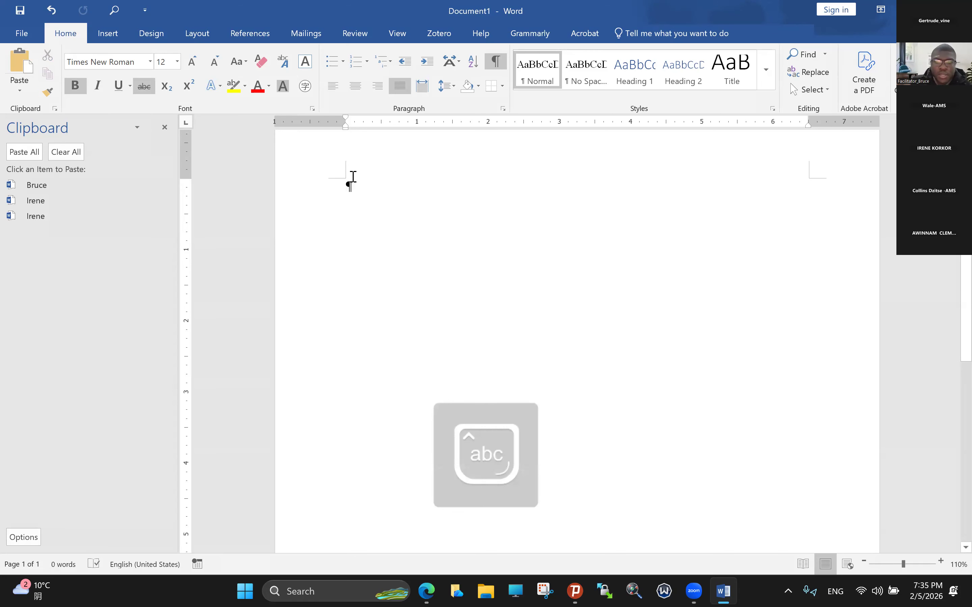
type("x")
key("Caps_Lock")
type("2")
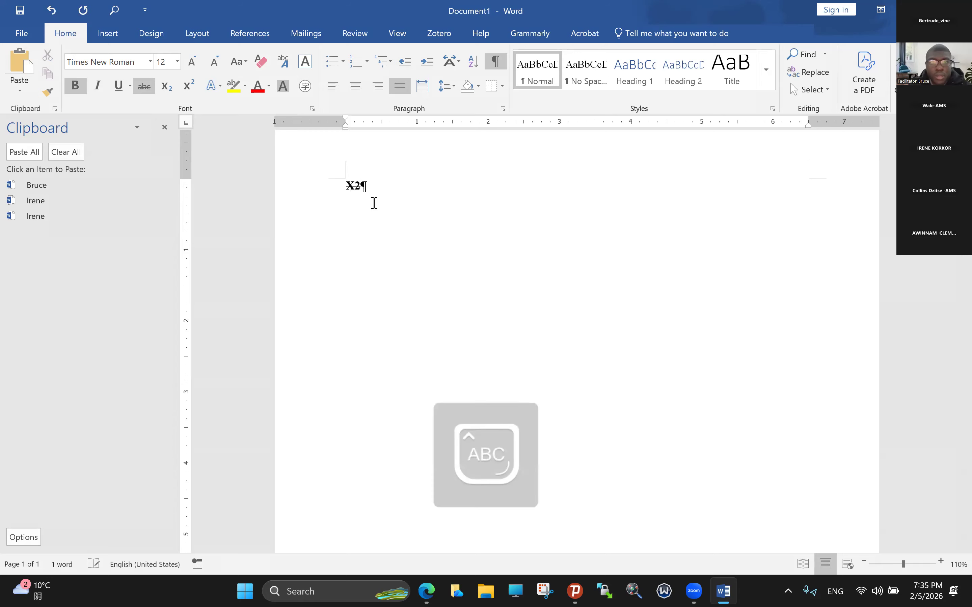
Step: Remove the strikethrough from "X2" and format its 2 as superscript
left_click_drag(371, 189, 347, 190)
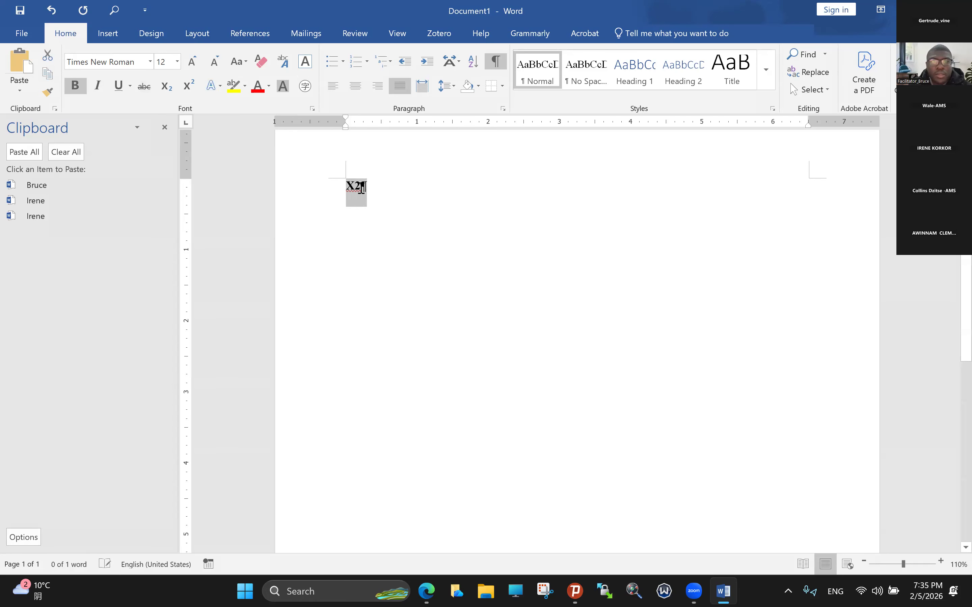
left_click(362, 188)
left_click_drag(361, 187, 353, 187)
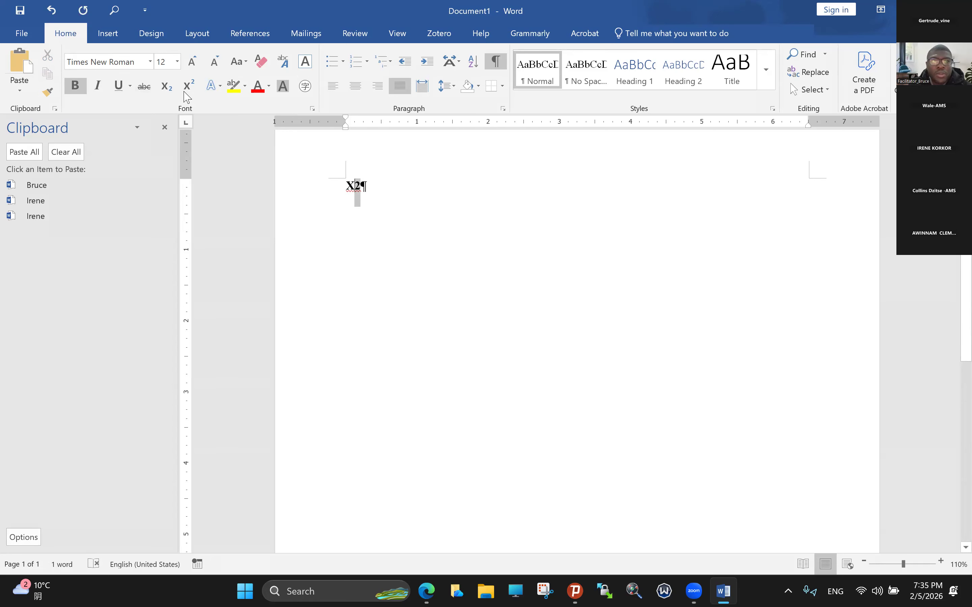
key("ctrl+shift+equal")
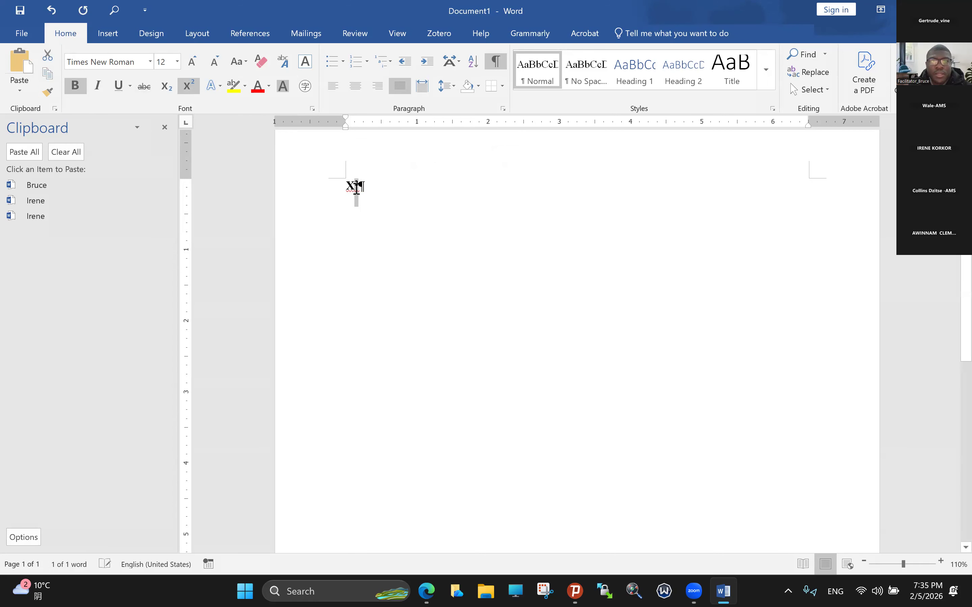
triple_click(359, 192)
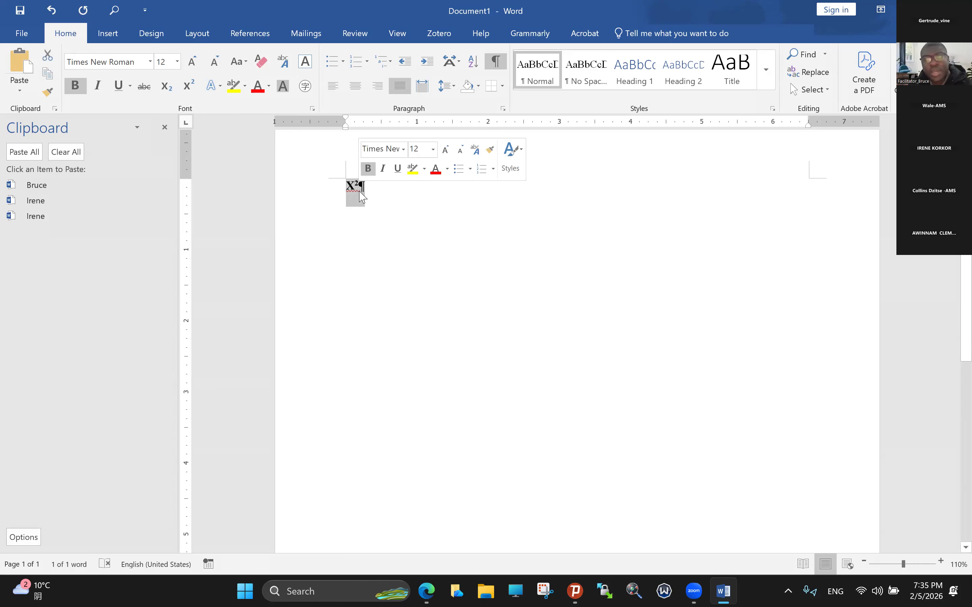
left_click(366, 199)
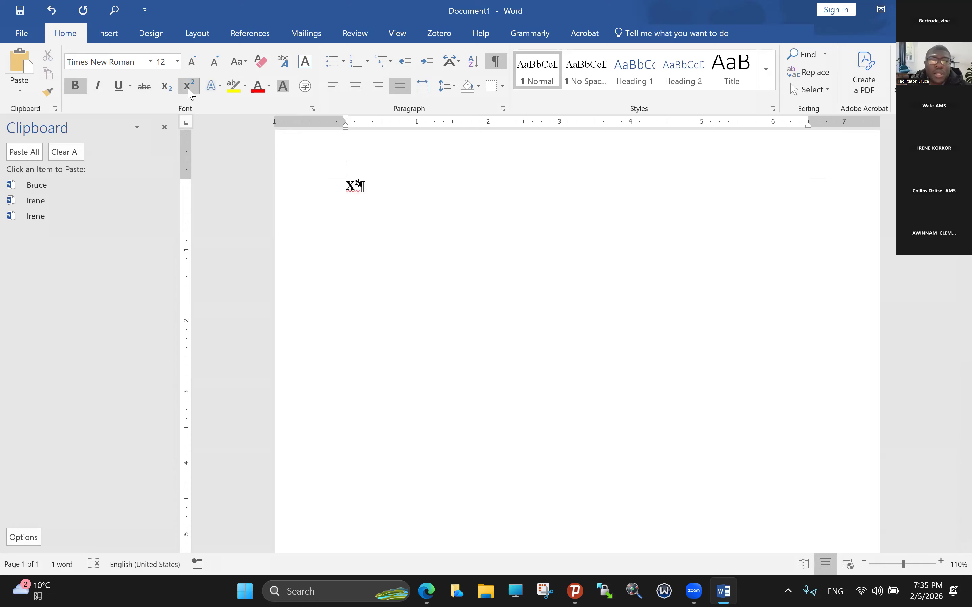
triple_click(361, 186)
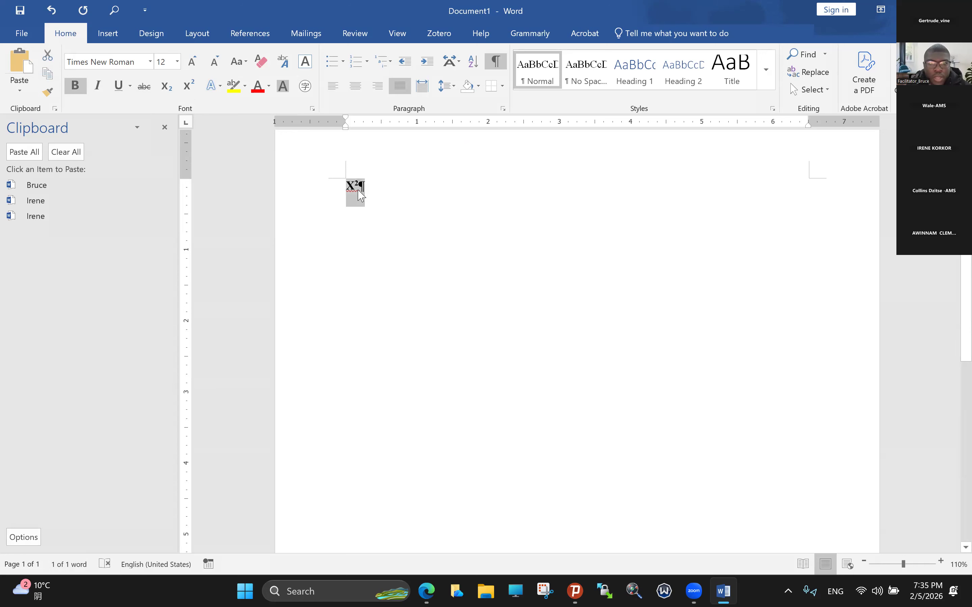
Step: Undo the superscript on the 2 in "X2", reapply it, try deleting the 2, and restore it as normal text
left_click(51, 10)
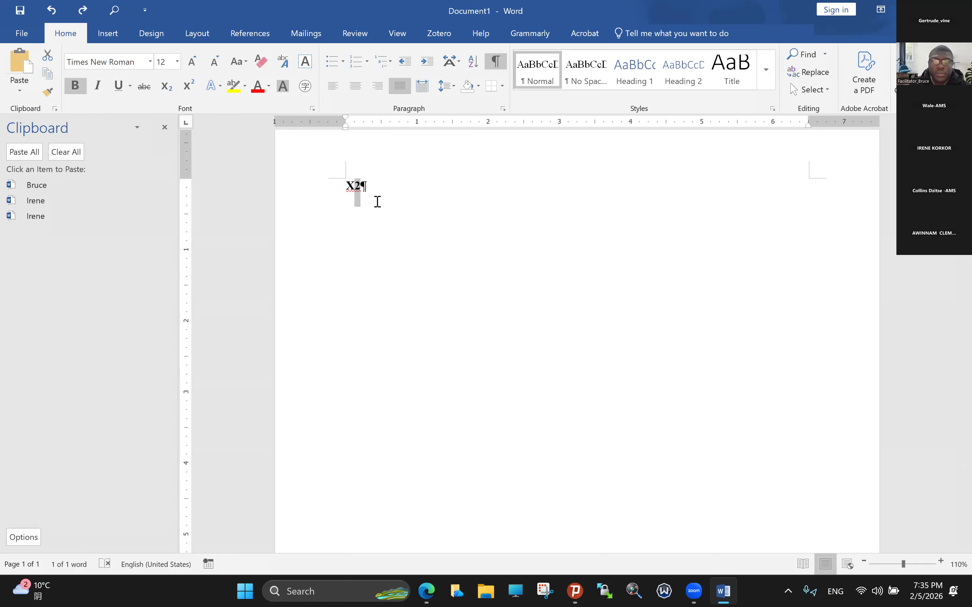
key("ctrl+shift+equal")
key("ctrl+z")
left_click_drag(346, 185, 354, 187)
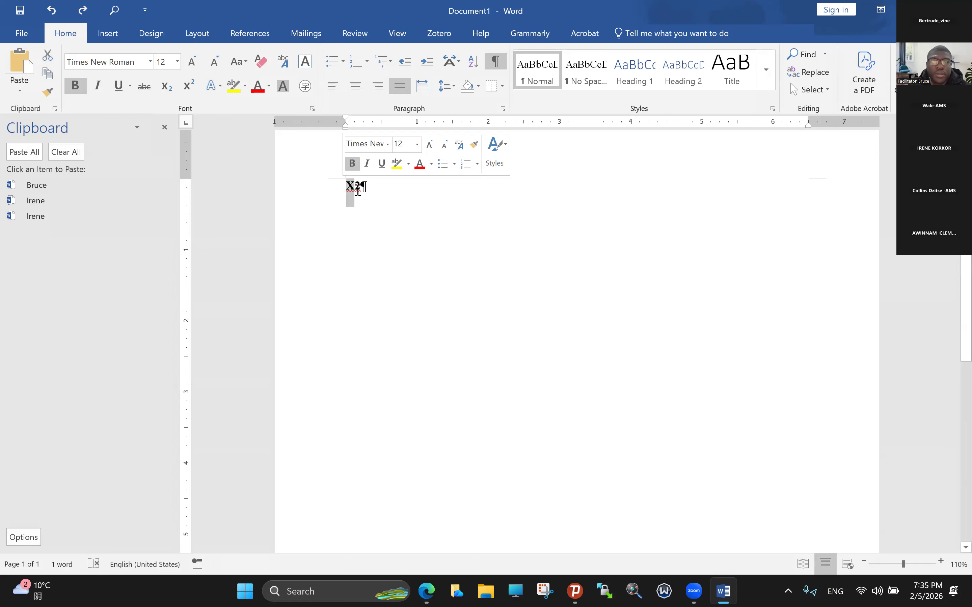
left_click_drag(355, 187, 359, 187)
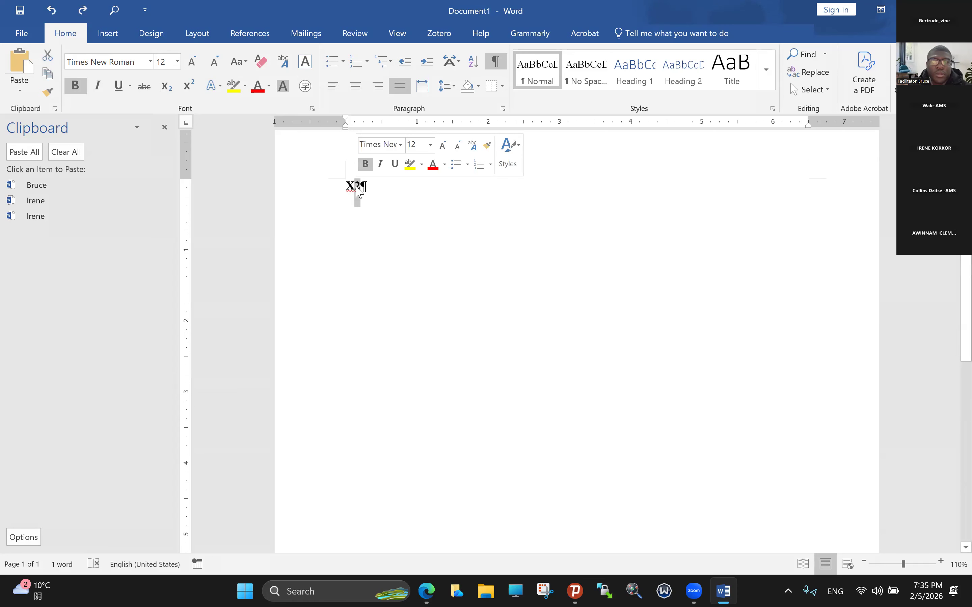
key("ctrl+shift+equal")
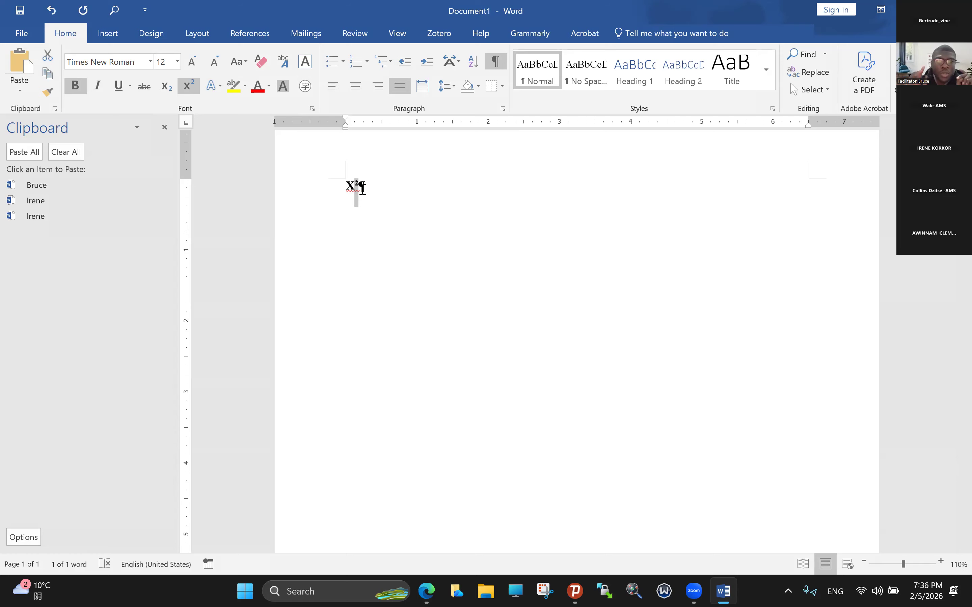
key("BackSpace")
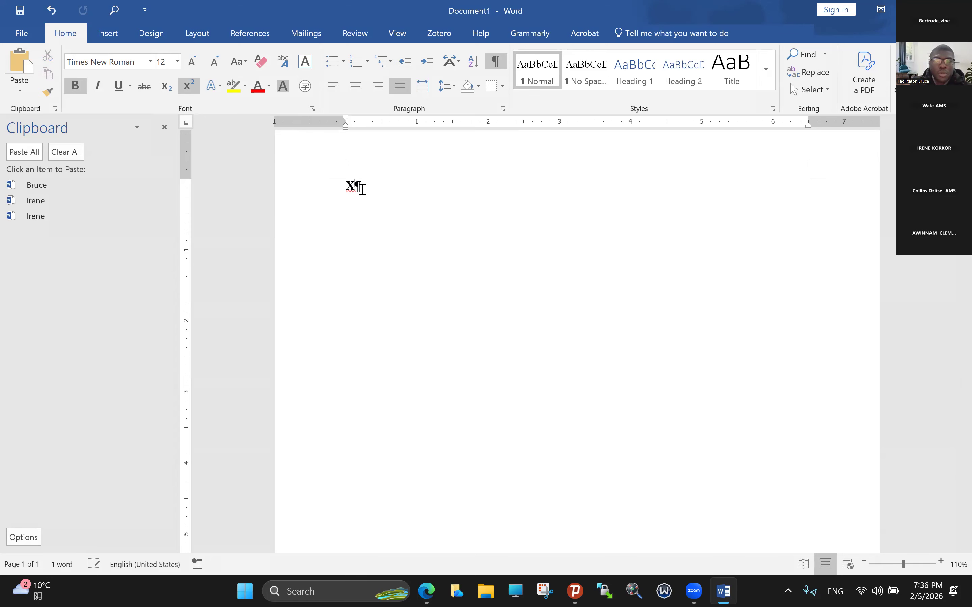
key("ctrl+z")
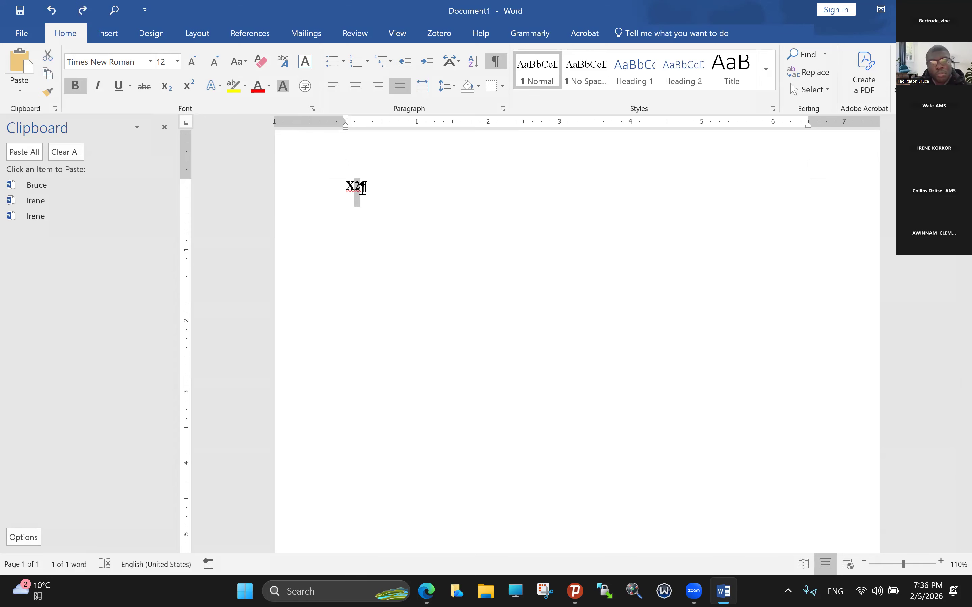
Step: Format the 2 in "X2" as subscript
key("ctrl+equal")
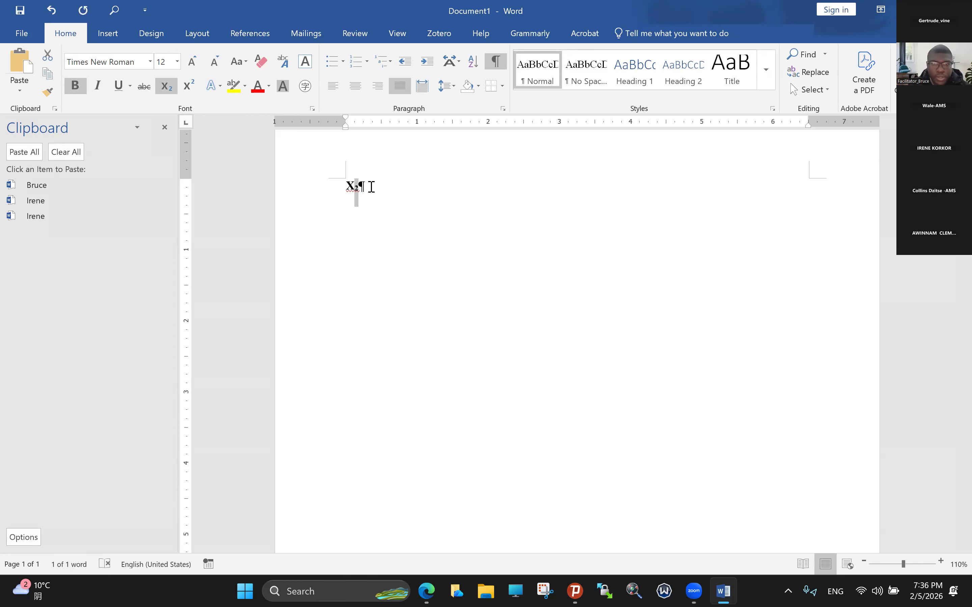
left_click(377, 185)
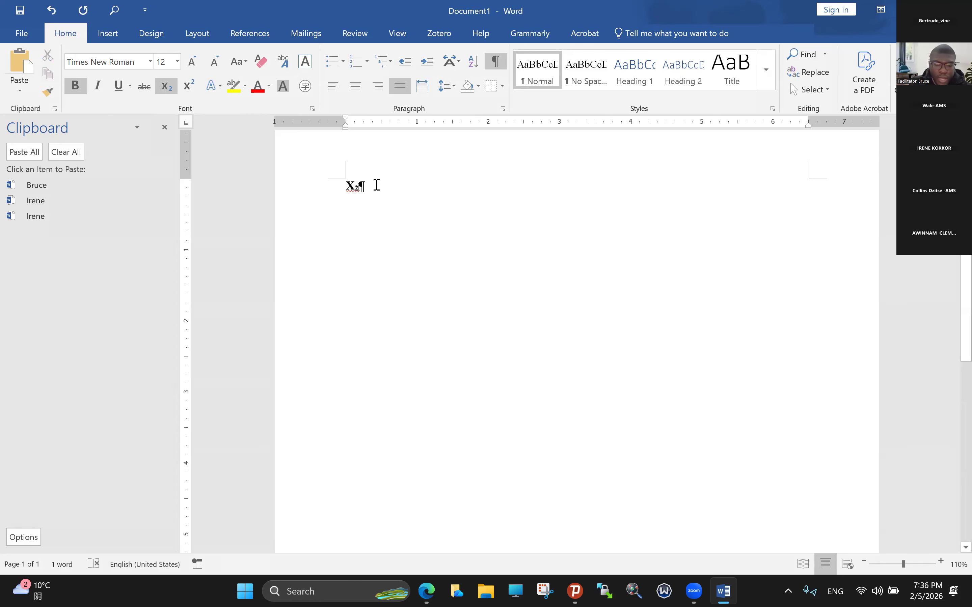
Step: Add the line "Ctrl + shift + + = superscript" below X2, followed by an empty paragraph
key("Return")
key("Caps_Lock")
type("Cltr")
key("BackSpace")
key("BackSpace")
key("BackSpace")
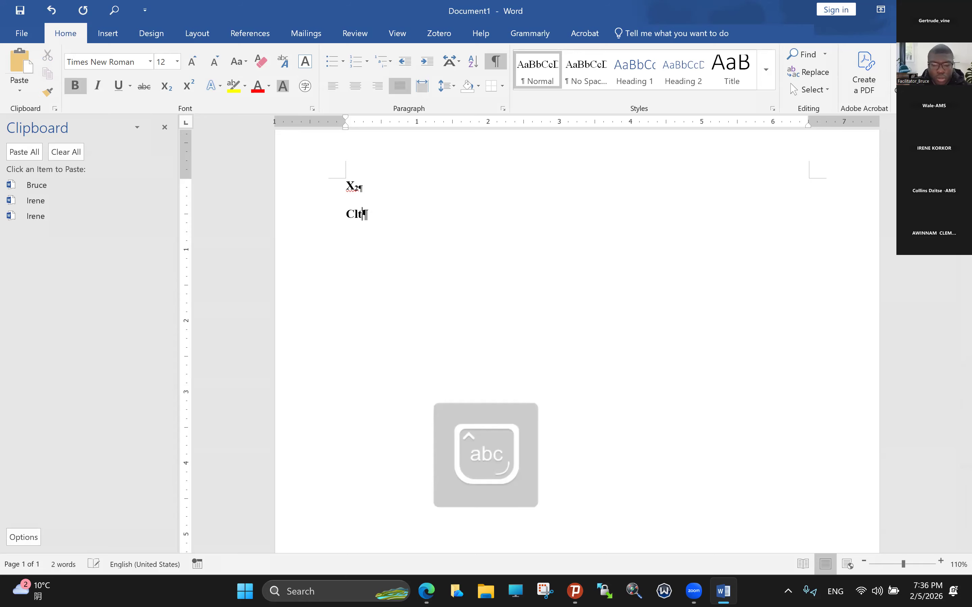
type("trl")
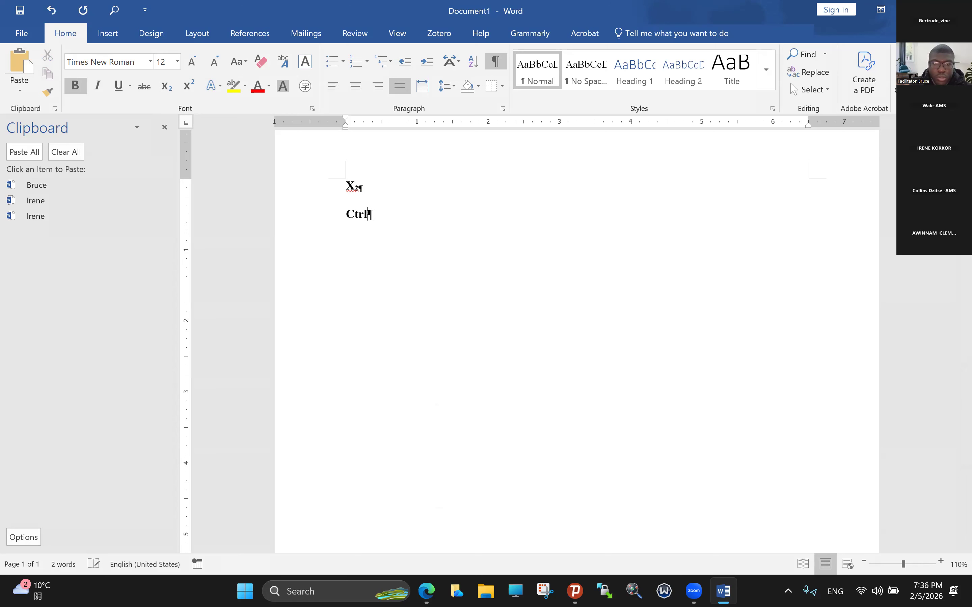
type(" +")
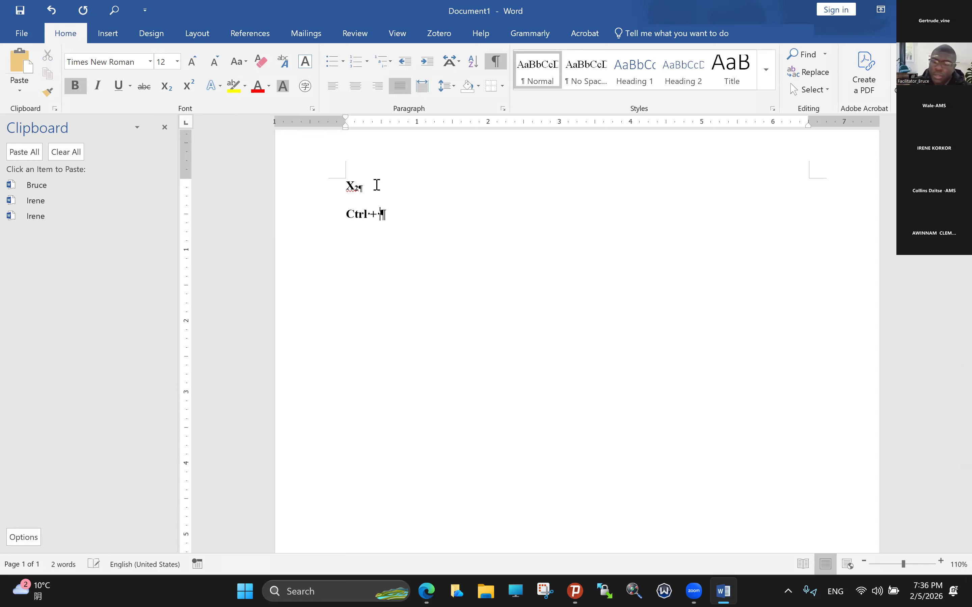
type(" s")
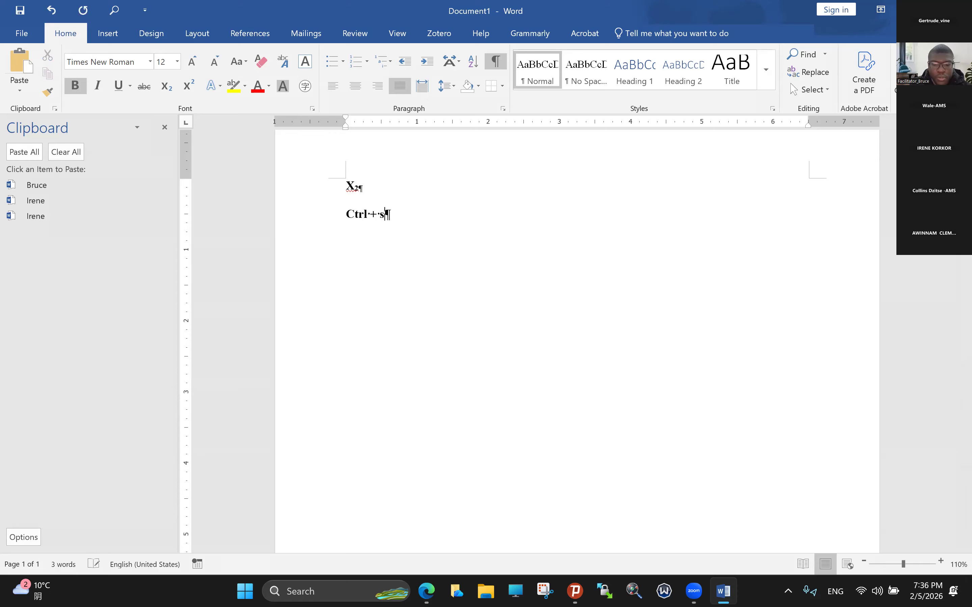
type("hift + ")
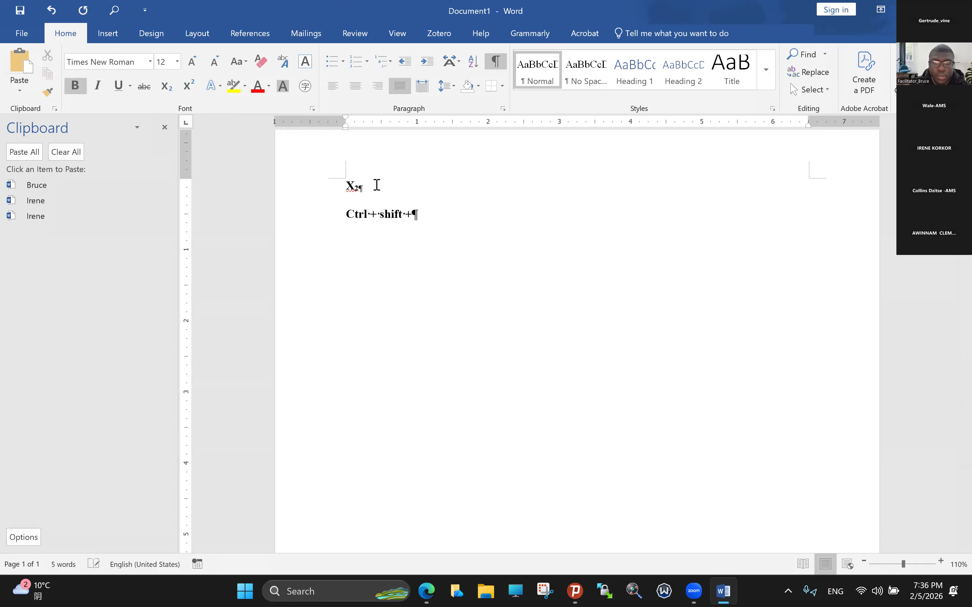
type("+ = s")
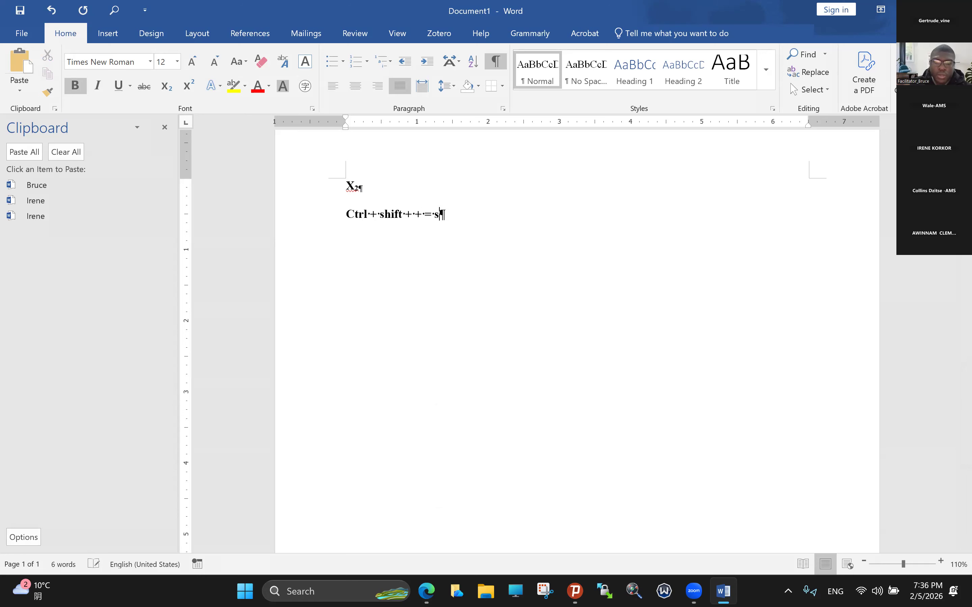
type("uperscript")
key("Return")
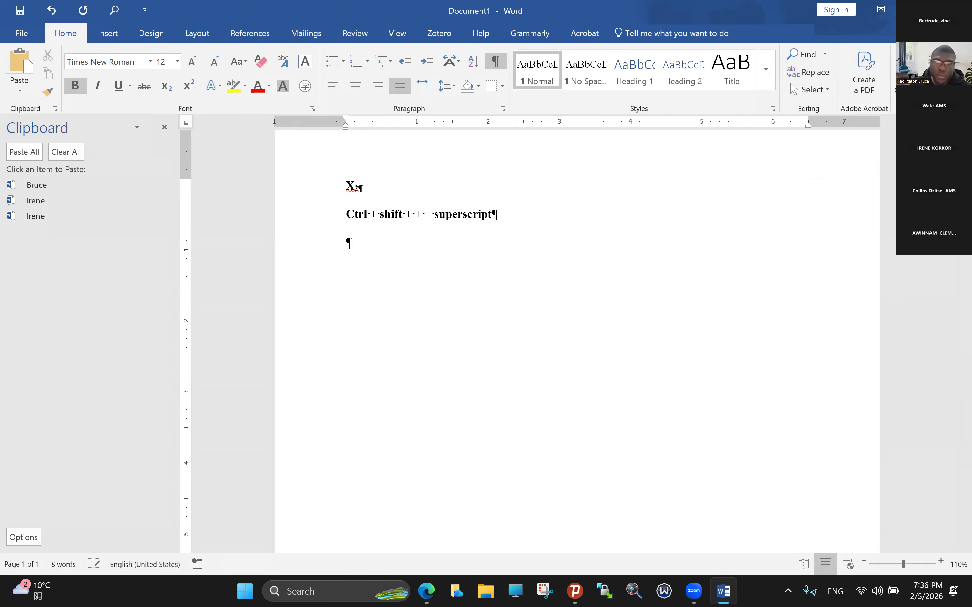
Step: Copy the "Ctrl + shift + + = superscript" line and paste the duplicate into a new paragraph directly below it
left_click_drag(345, 214, 426, 215)
left_click(363, 219)
left_click_drag(345, 220, 494, 218)
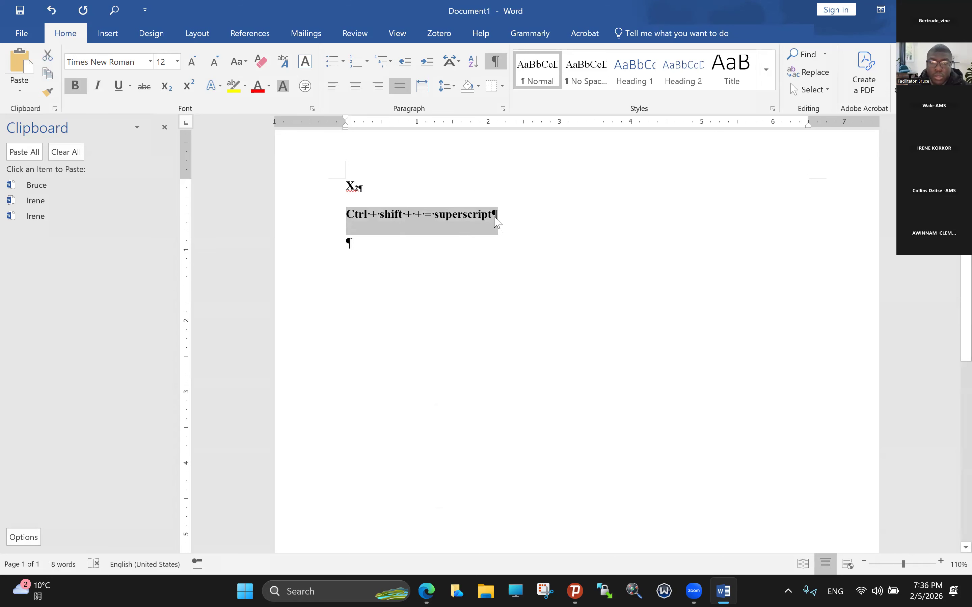
key("ctrl+c")
left_click(496, 219)
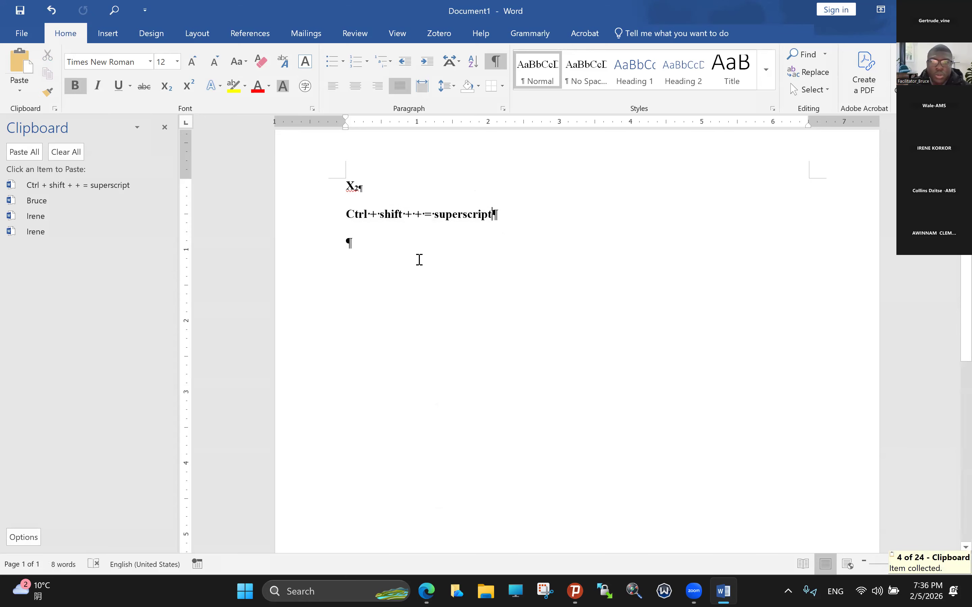
key("Return")
key("ctrl+v")
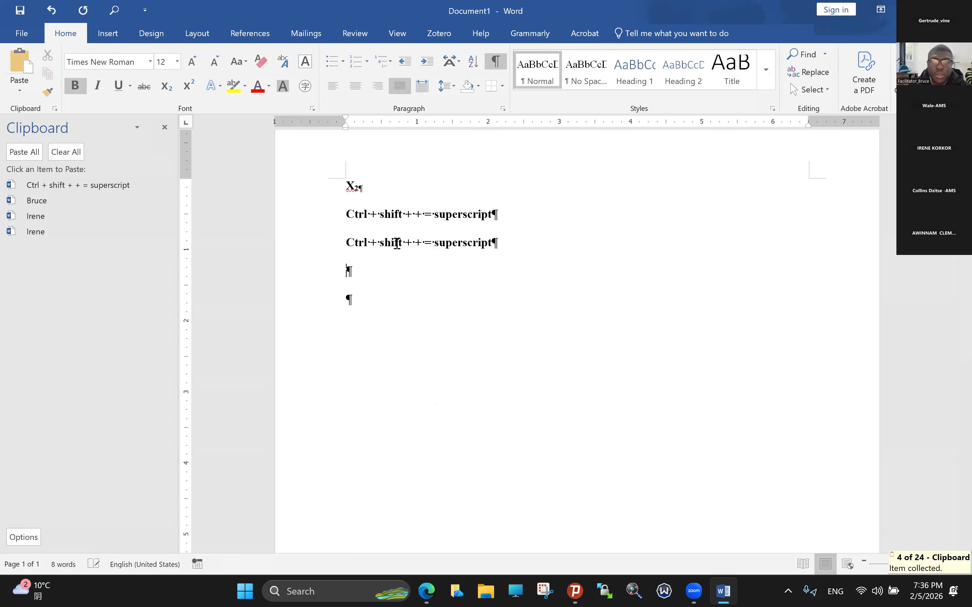
Step: Edit the duplicated line to read "Ctrl + + = subscript"
left_click_drag(403, 243, 414, 246)
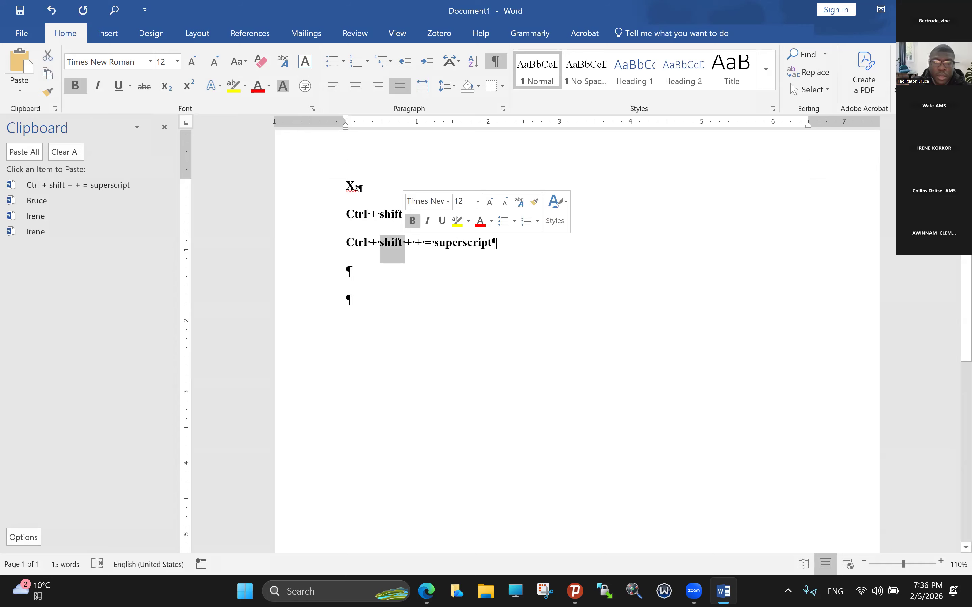
key("BackSpace")
key("Delete")
key("Delete")
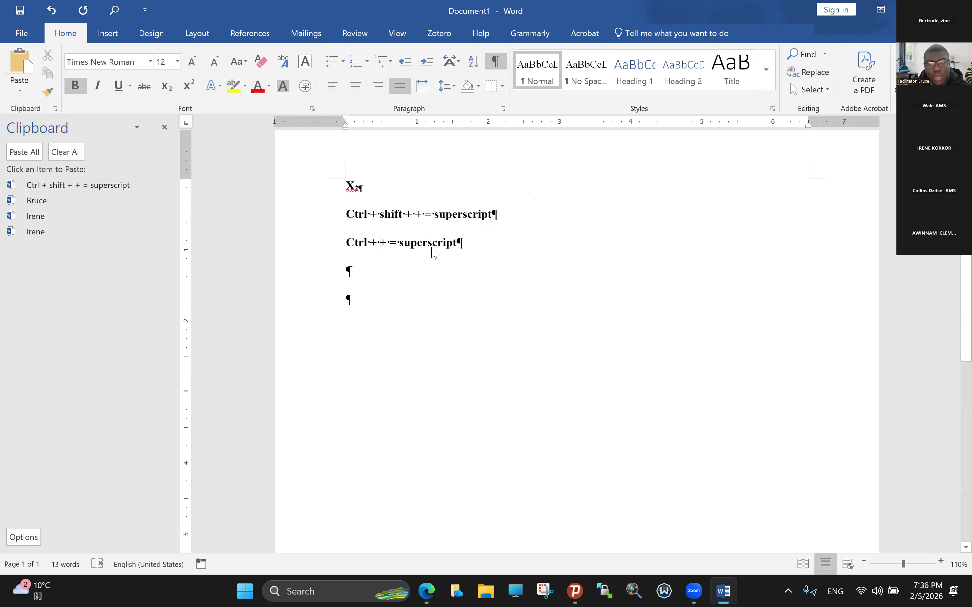
left_click_drag(426, 244, 401, 244)
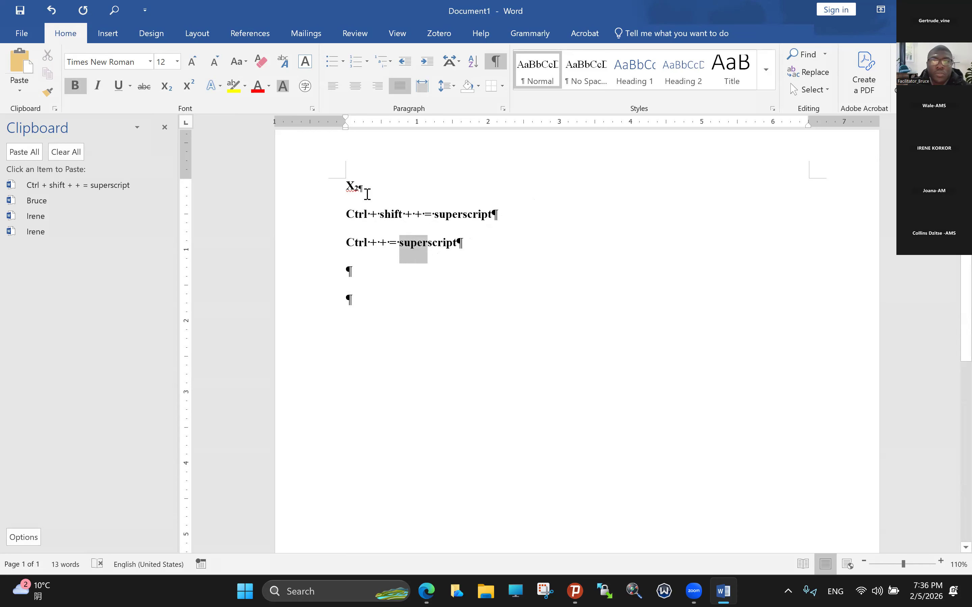
type("sub")
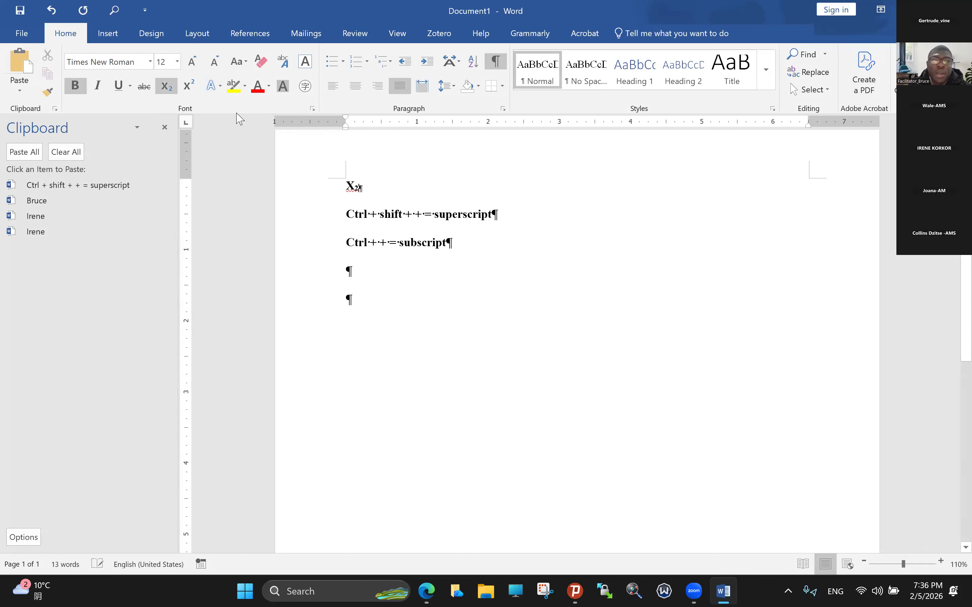
left_click(167, 95)
key("ctrl+shift+plus")
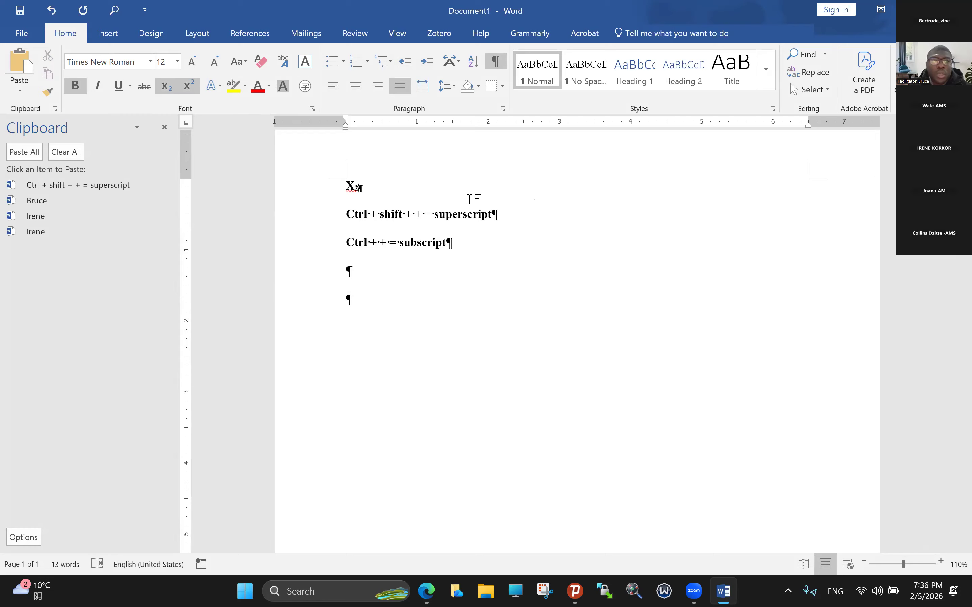
left_click_drag(458, 268, 347, 188)
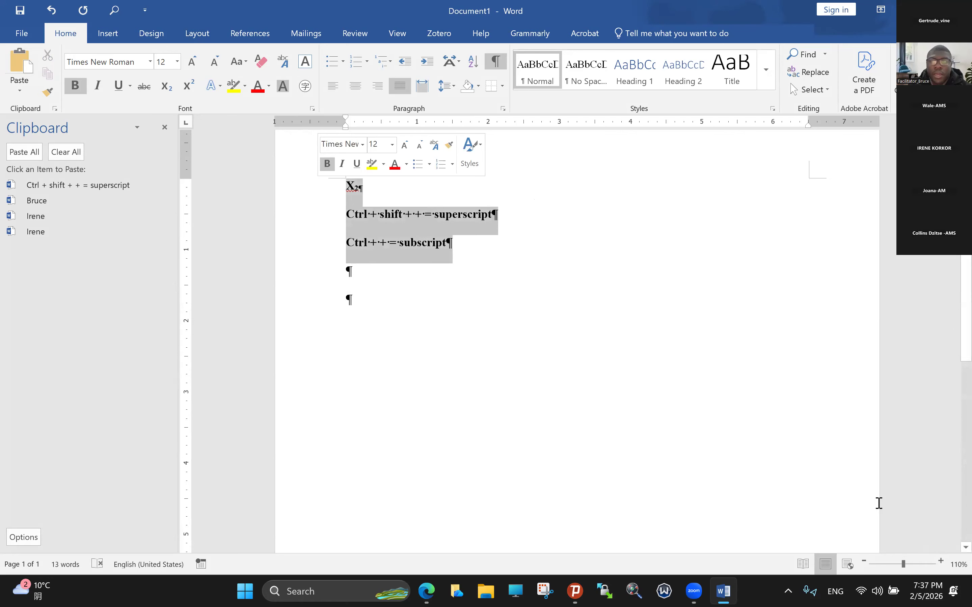
Step: Reduce the font size of the "Ctrl + shift + + = superscript" line to 8
left_click(385, 214)
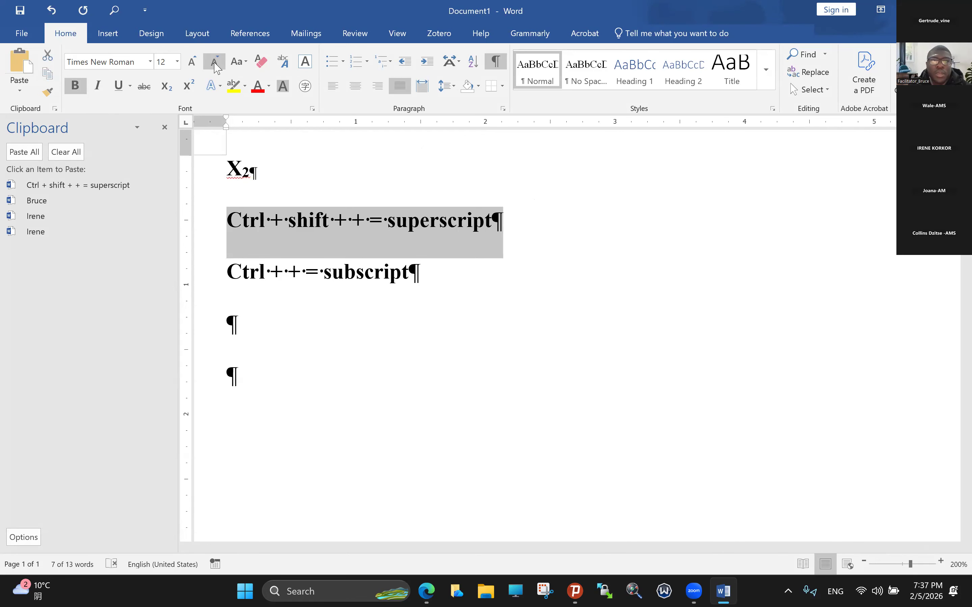
left_click(214, 63)
left_click(215, 63)
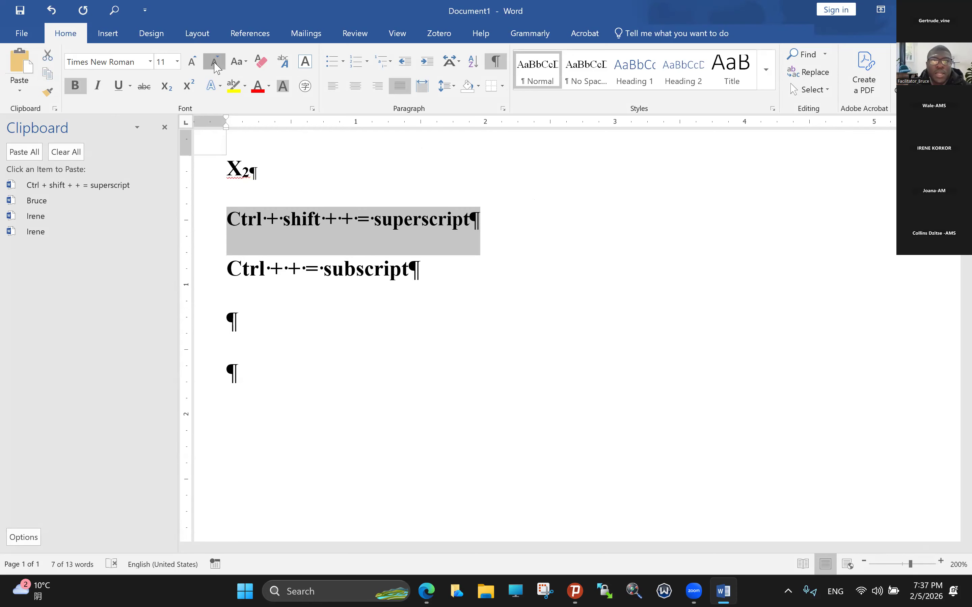
left_click(214, 63)
left_click(215, 63)
left_click(215, 63)
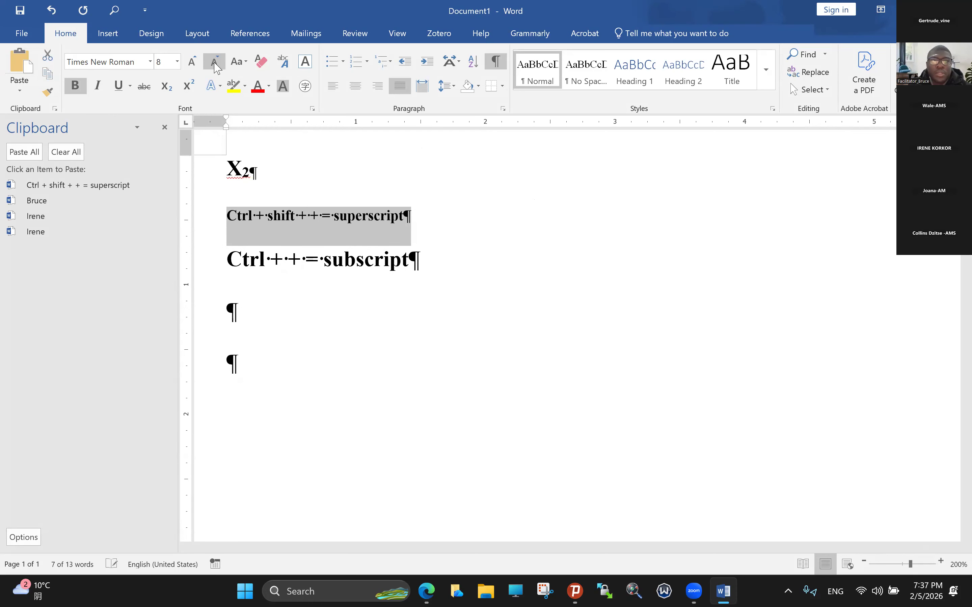
Step: Shrink the "Ctrl + shift + + = superscript" line to font size 2
left_click(214, 64)
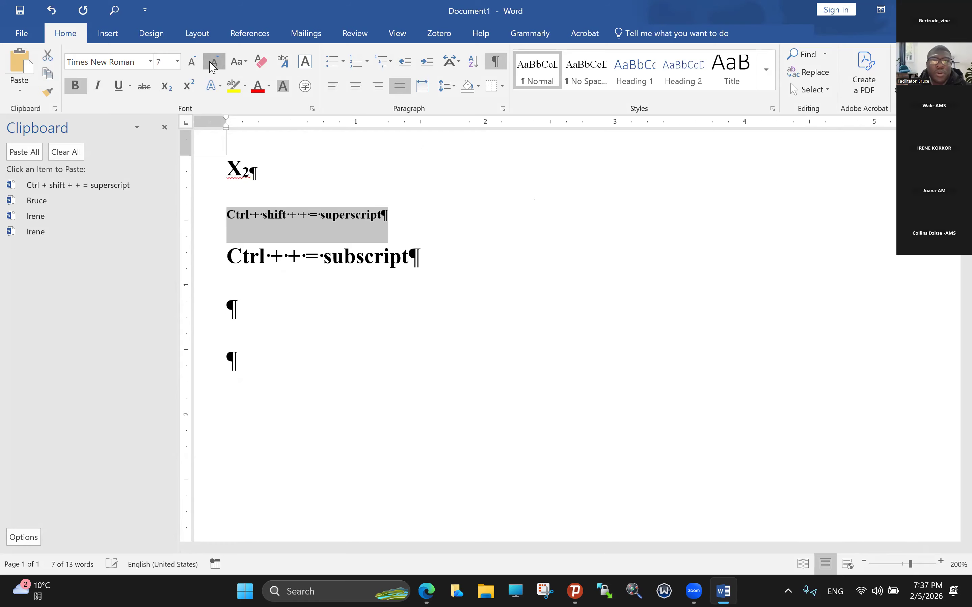
left_click(214, 63)
left_click(214, 63)
left_click(214, 63)
left_click(214, 63)
left_click(214, 63)
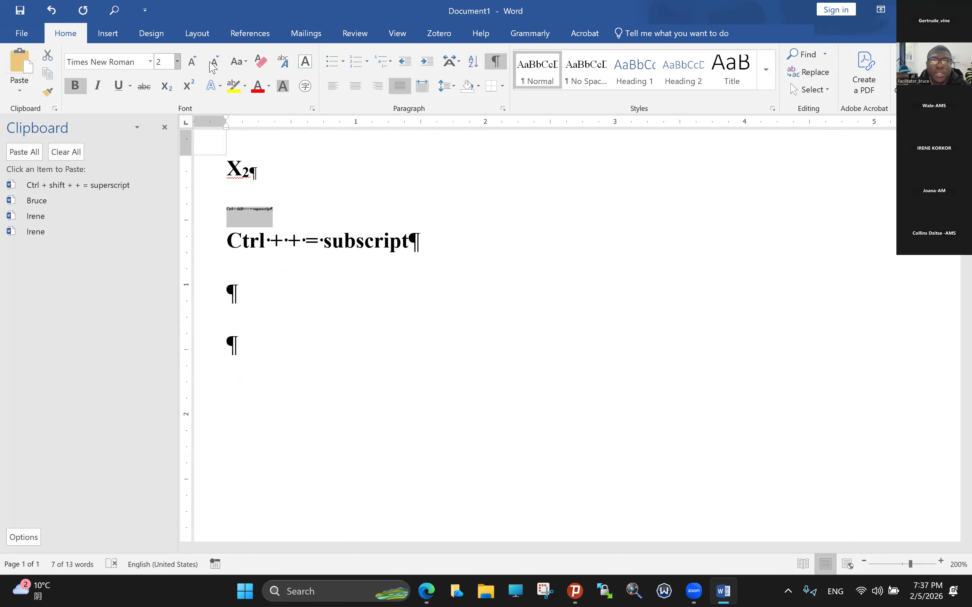
Step: Enlarge the "Ctrl + shift + + = superscript" line to font size 20 and deselect it
left_click(192, 62)
left_click(192, 62)
left_click(192, 62)
left_click(192, 62)
left_click(192, 61)
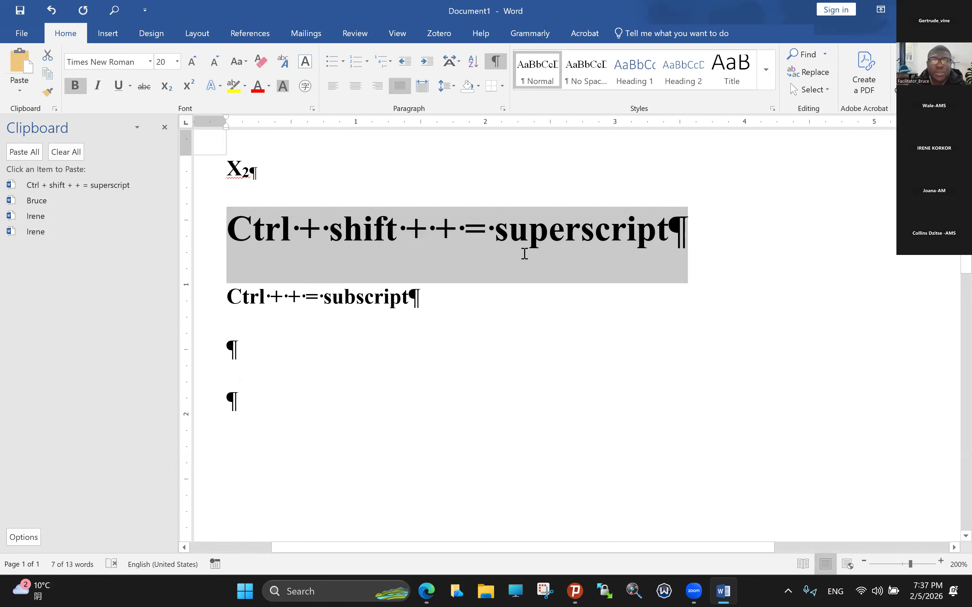
left_click(235, 348)
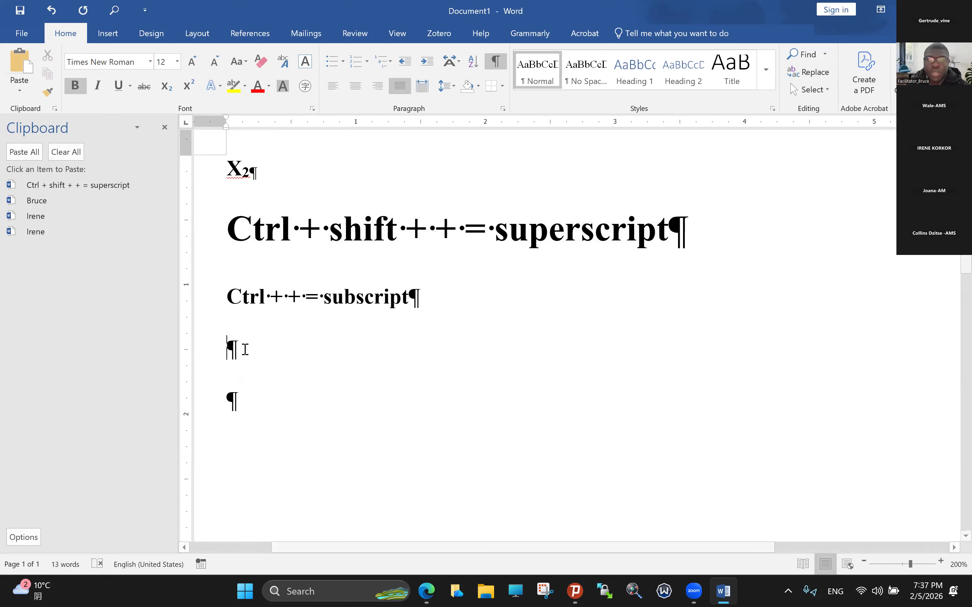
Step: Change the case of the "Ctrl + shift + + = superscript" line to UPPERCASE
triple_click(622, 230)
left_click_drag(627, 230, 621, 227)
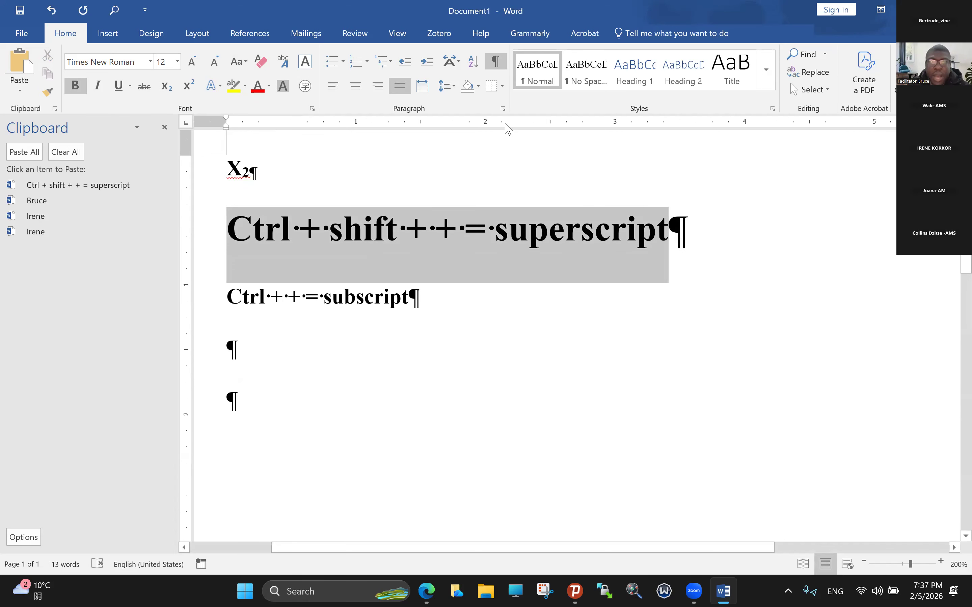
left_click(243, 64)
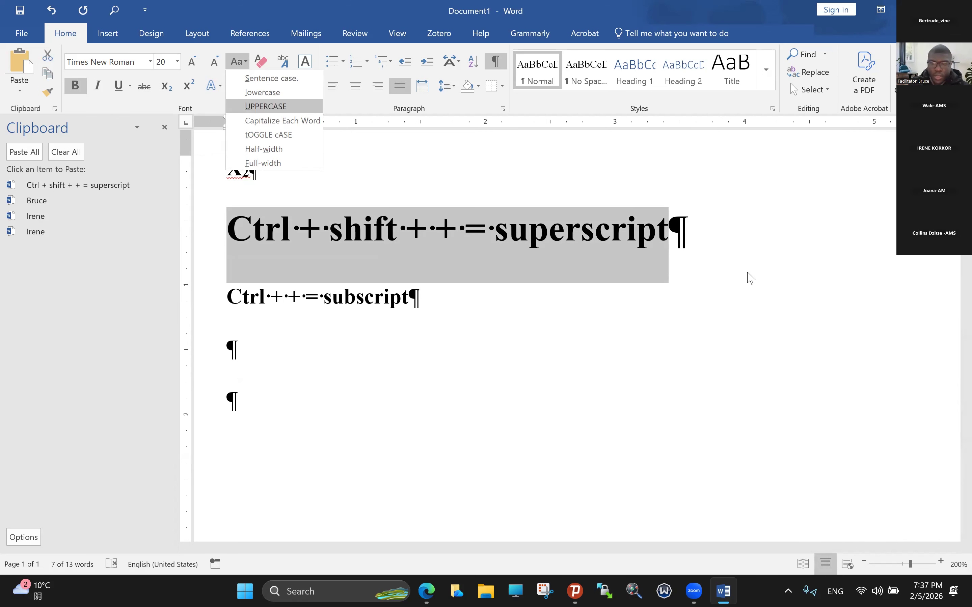
key("Return")
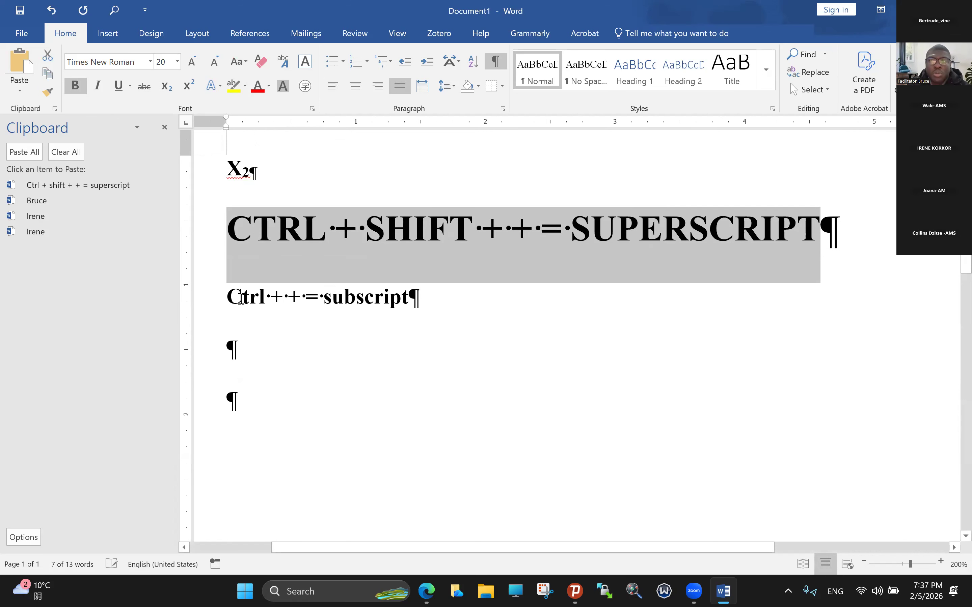
Step: Duplicate the uppercase superscript line directly below itself and convert the copy to lowercase
key("ctrl+c")
key("ctrl+v")
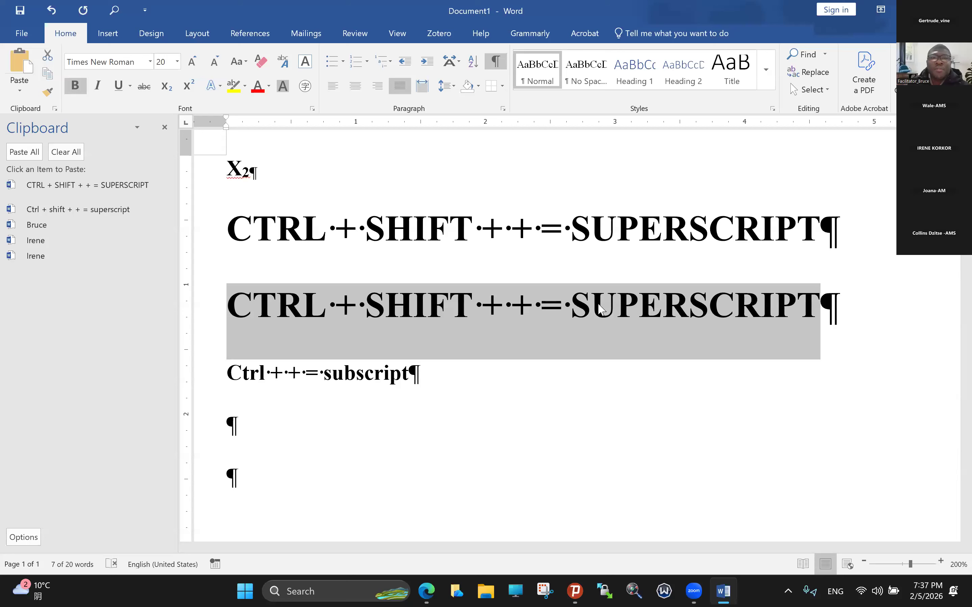
key("shift+F3")
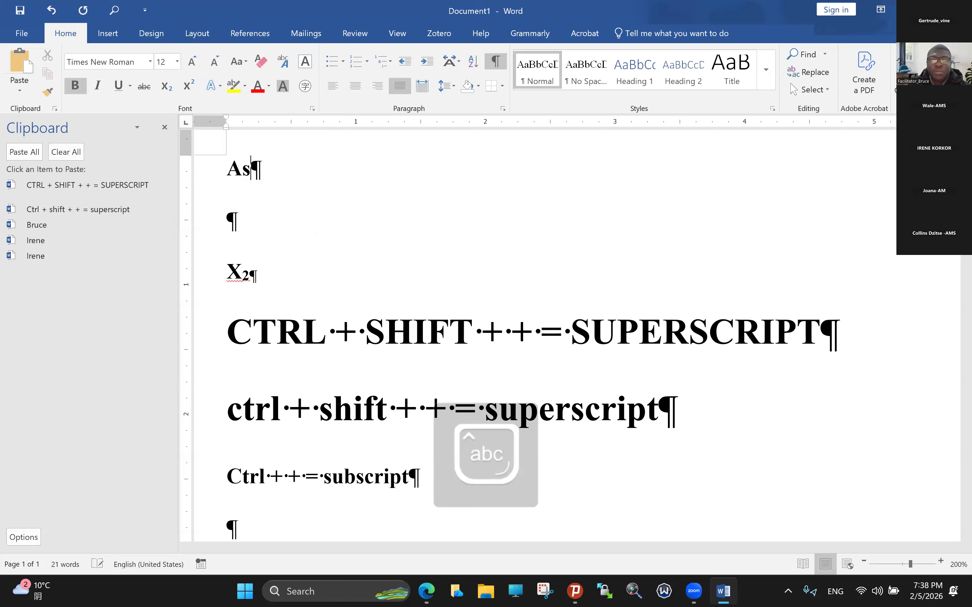
Step: Replace the text in the first paragraph with "A systematic review of the social media trends in Ghana's fashion industry"
key("BackSpace")
key("BackSpace")
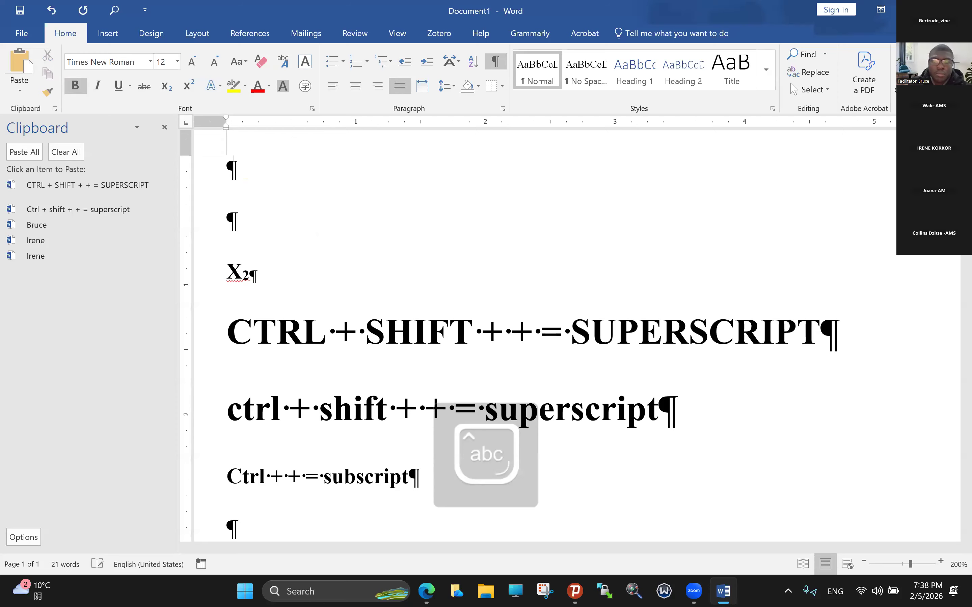
type("A systematic review of the social me")
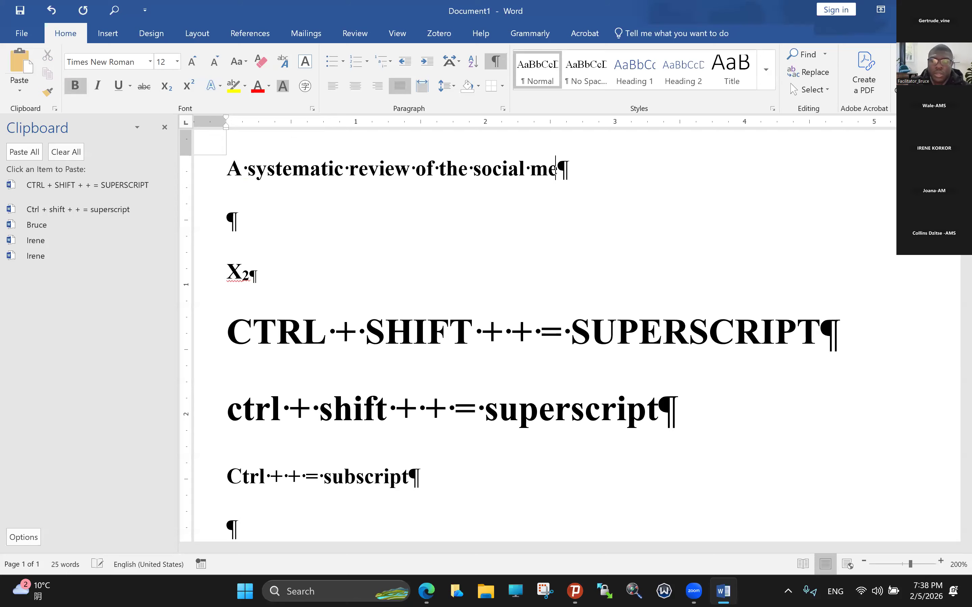
type("dia t")
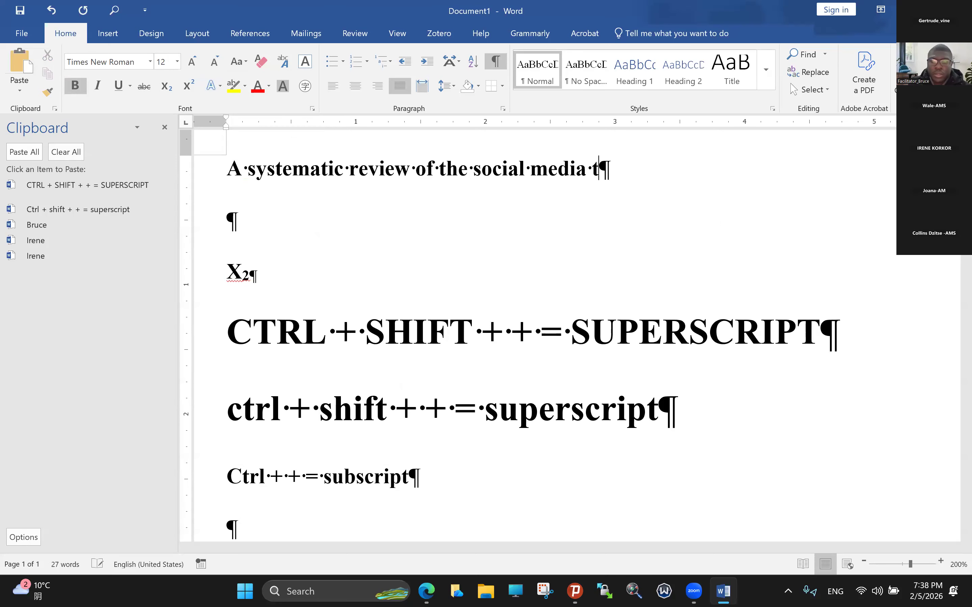
type("rends in ")
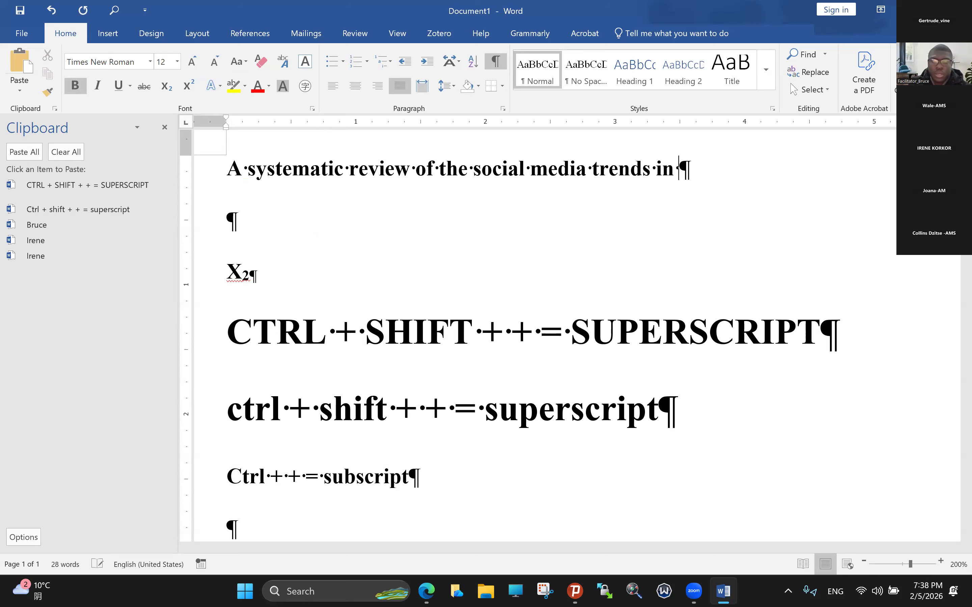
type("Ghana's fas")
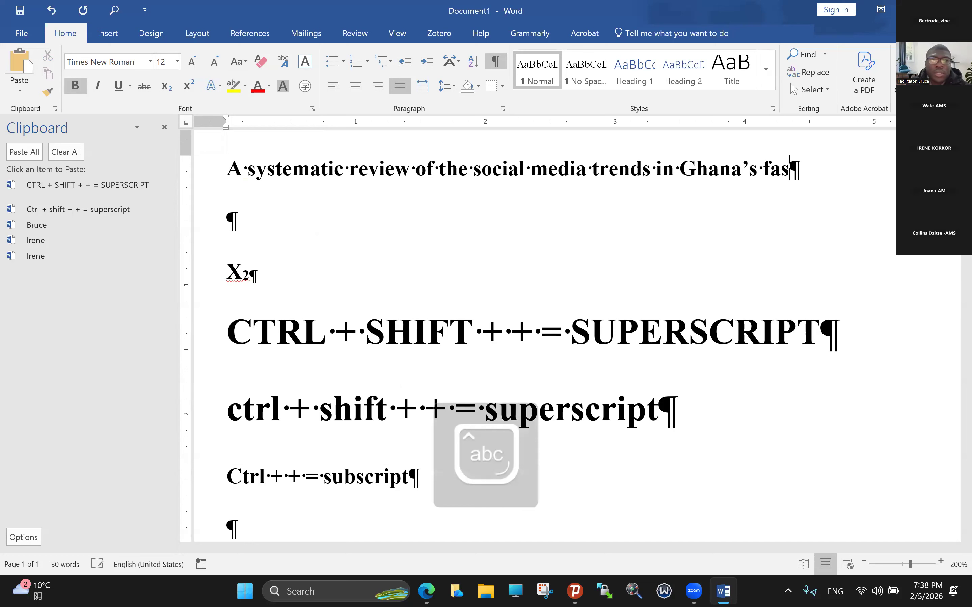
type("hion industry")
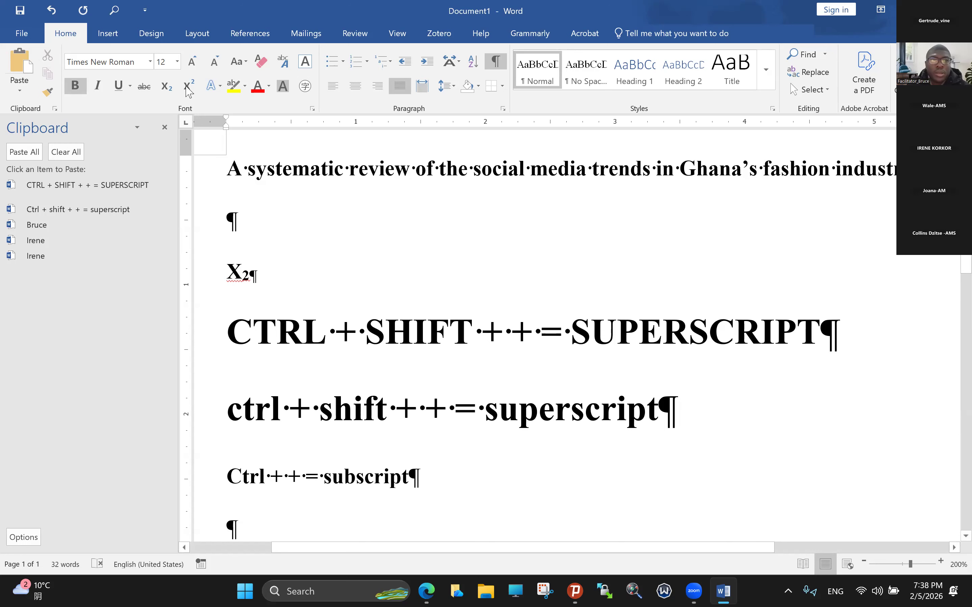
Step: Remove bold from the whole document and delete the X2, superscript and subscript lines below the title
key("ctrl+a")
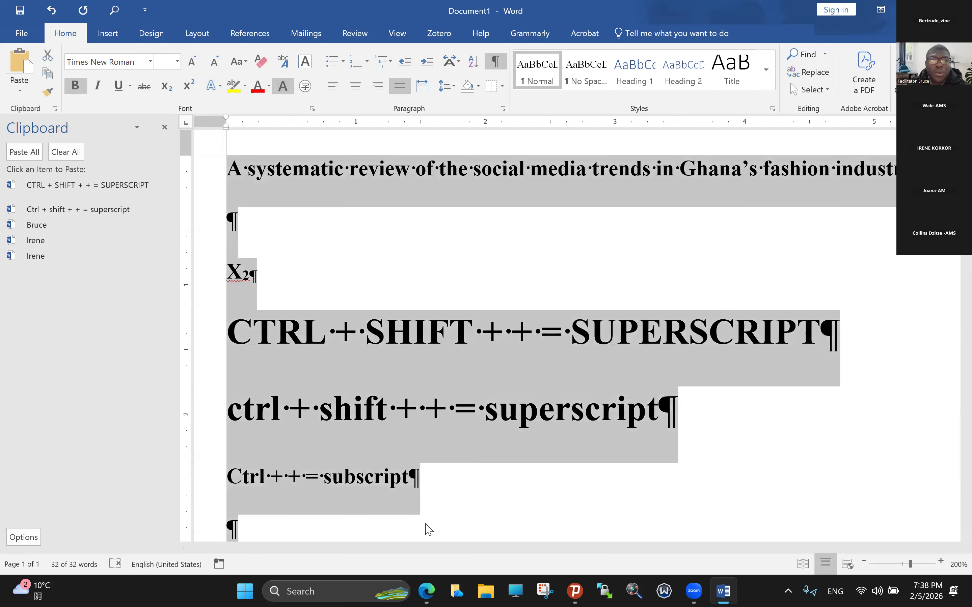
key("ctrl+b")
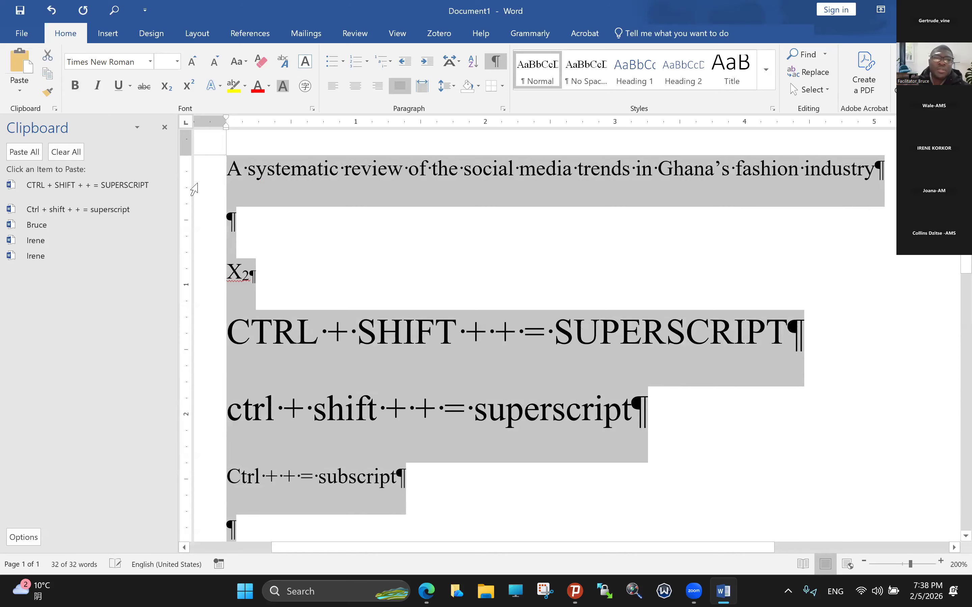
left_click(536, 207)
key("ctrl+shift+End")
key("Delete")
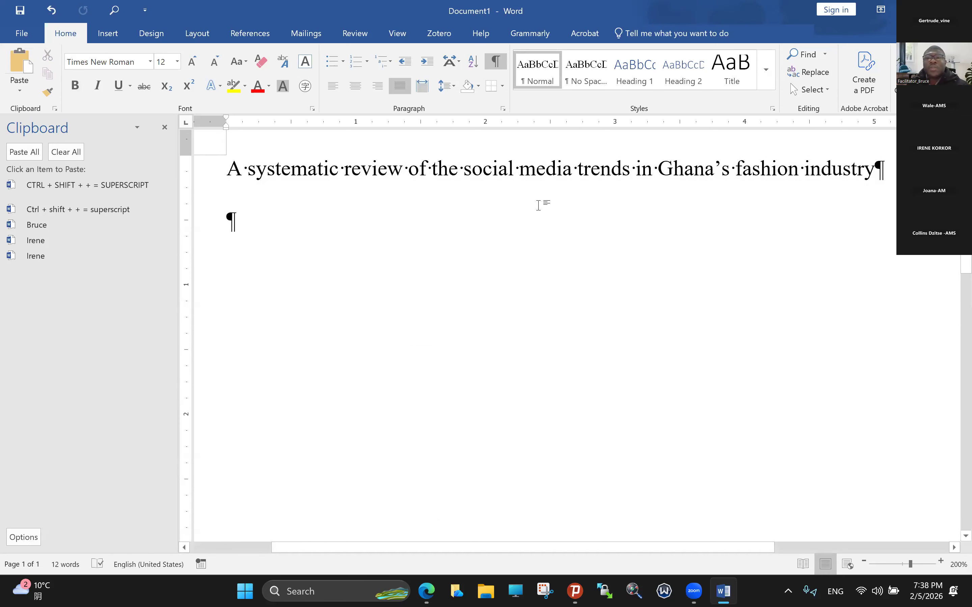
Step: Place the cursor in the empty paragraph below the title and close the Clipboard pane
triple_click(538, 205)
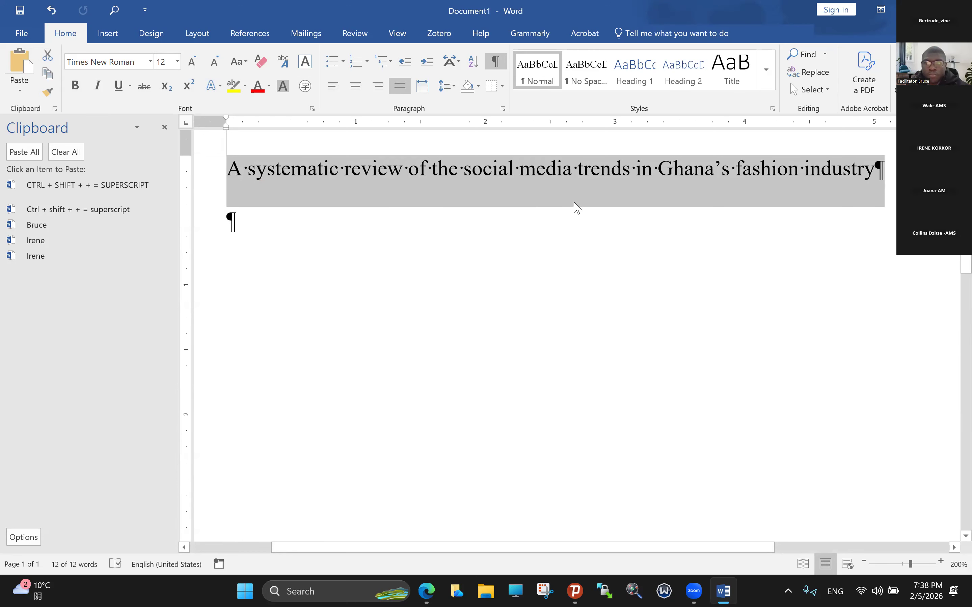
left_click_drag(965, 250, 965, 221)
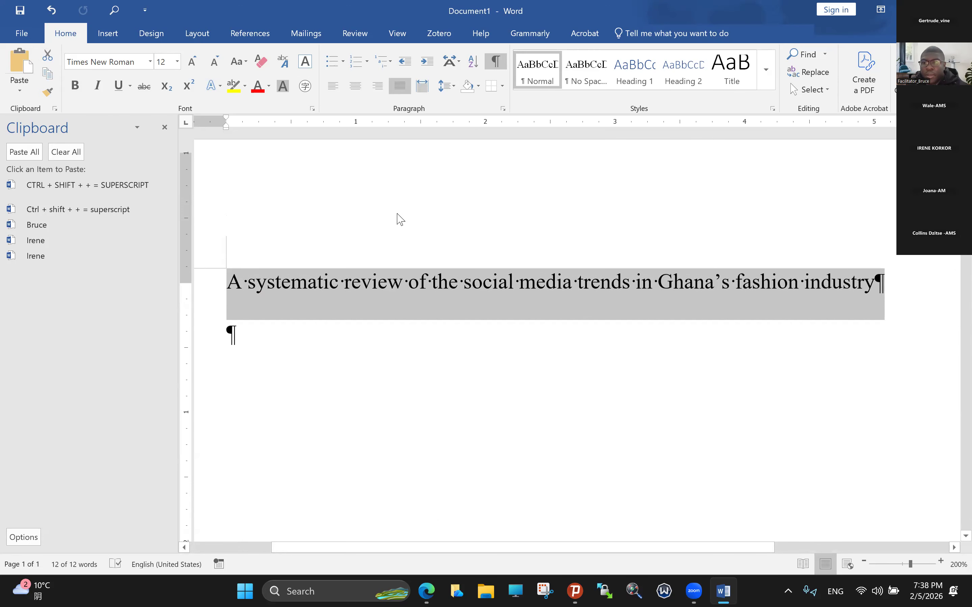
scroll(330, 235, "up", 1)
left_click(234, 348)
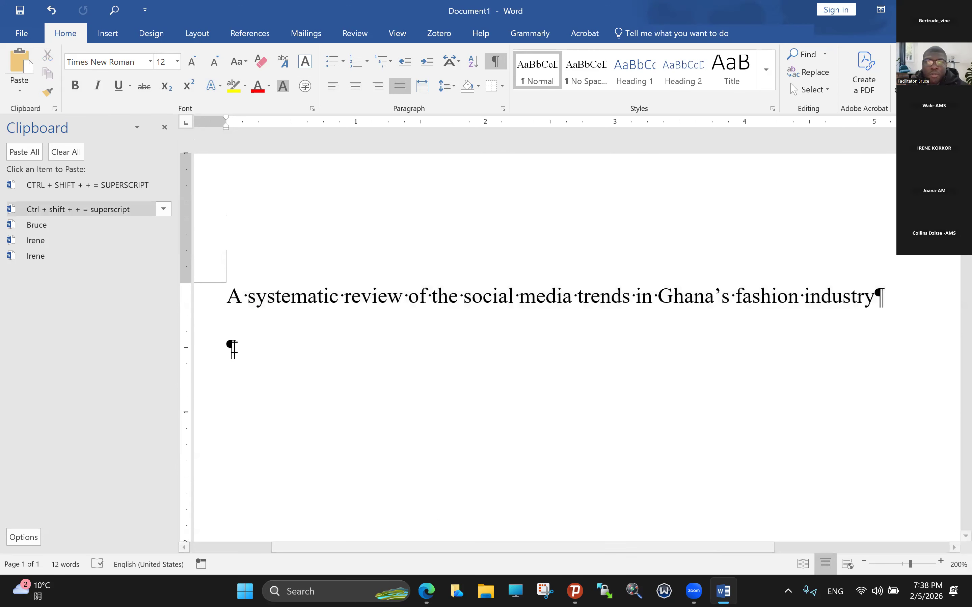
left_click(165, 127)
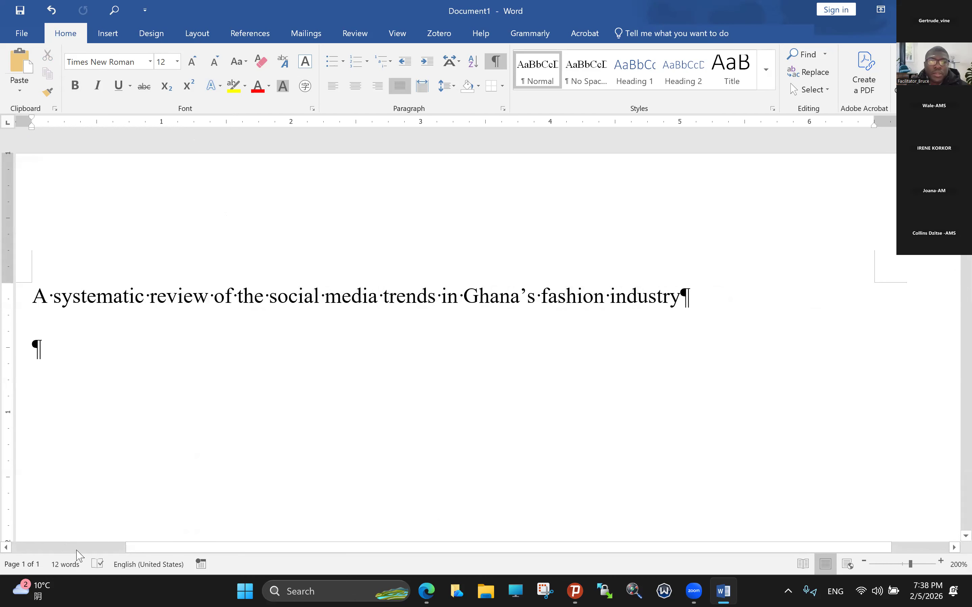
left_click_drag(32, 297, 687, 298)
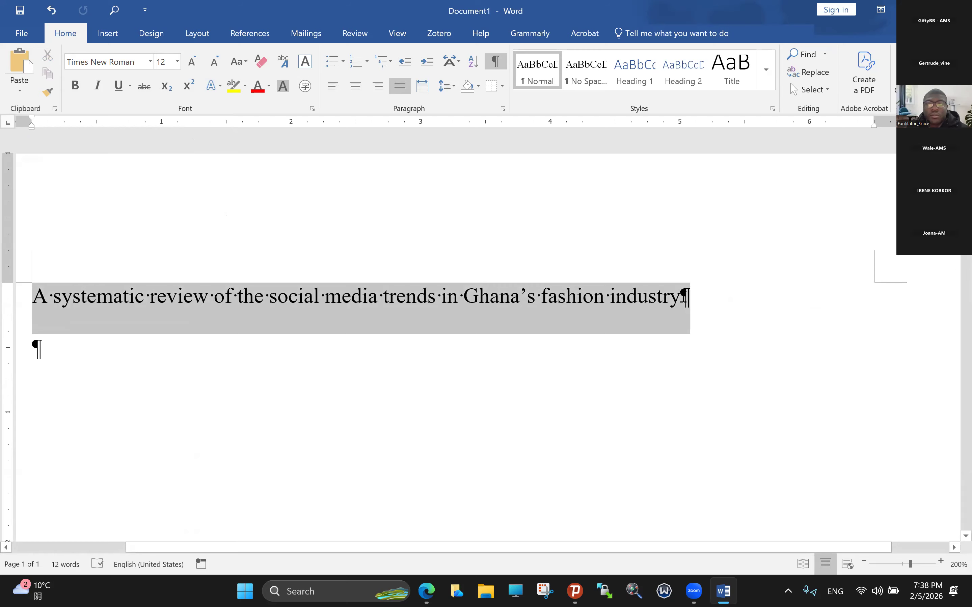
left_click_drag(686, 298, 685, 298)
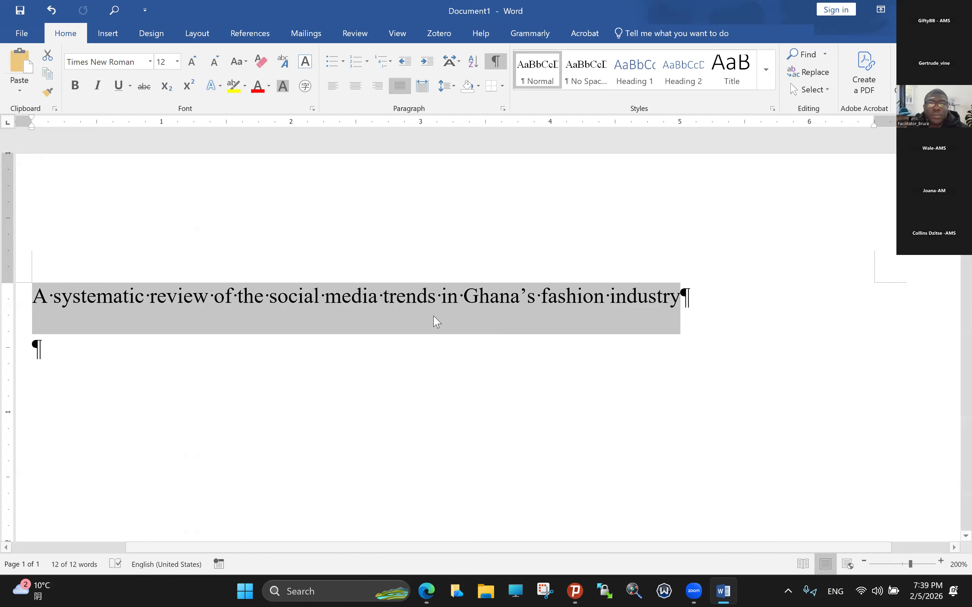
left_click(131, 303)
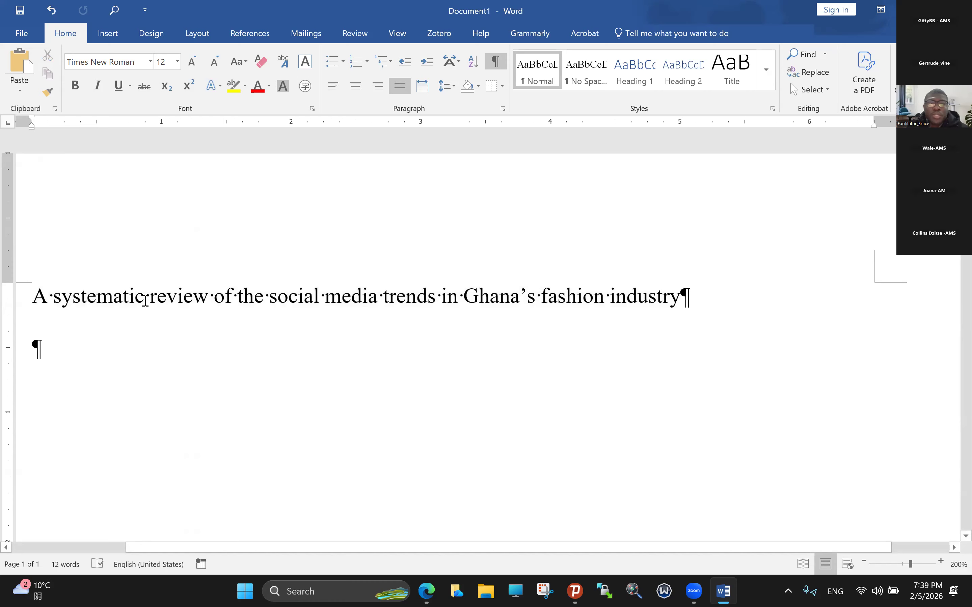
mouse_move(54, 301)
left_mouse_down()
mouse_move(144, 301)
mouse_move(62, 301)
left_mouse_up()
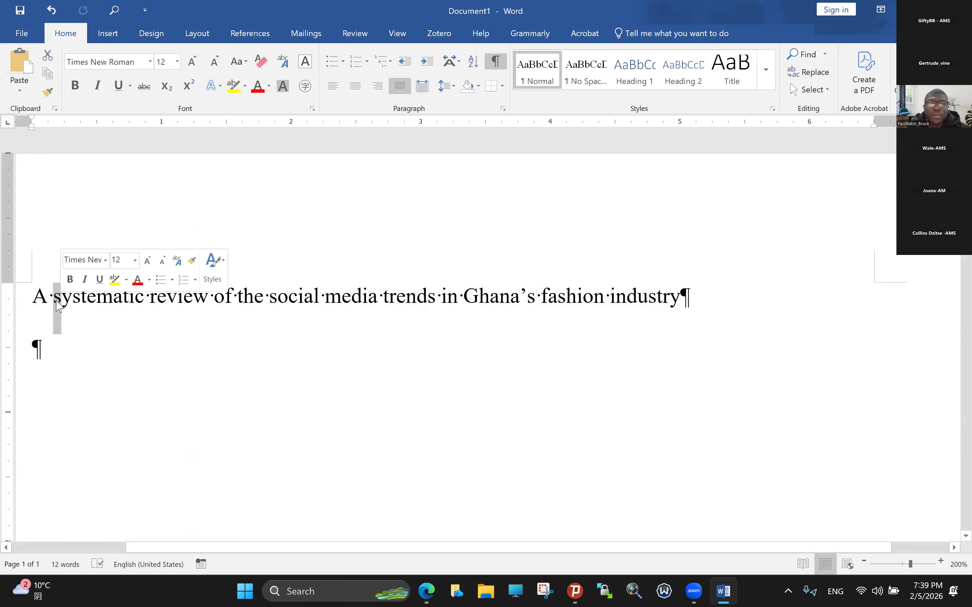
left_click(56, 301)
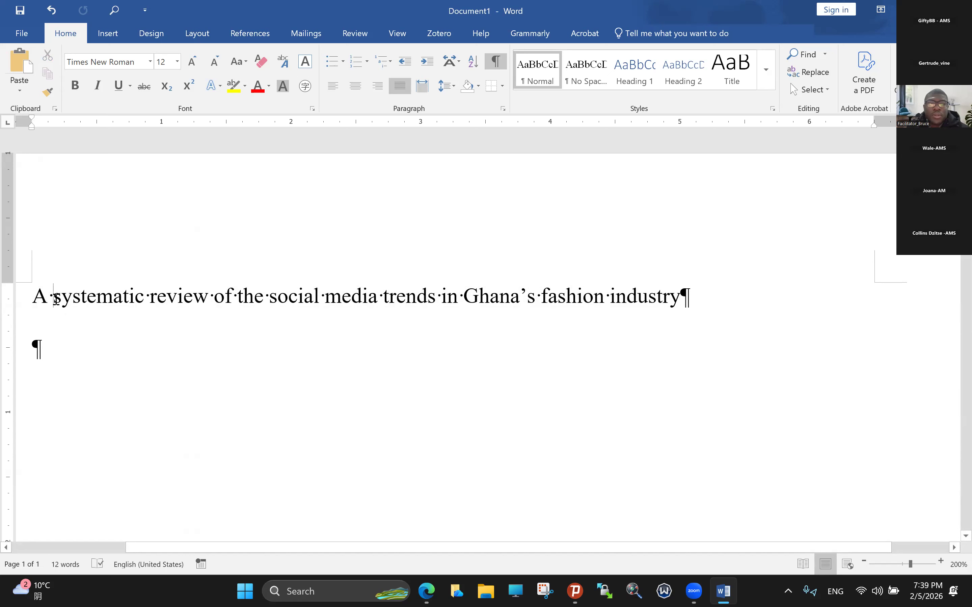
Step: Change the word "systematic" in the title to UPPERCASE, and undo that case change
left_click_drag(53, 300, 144, 301)
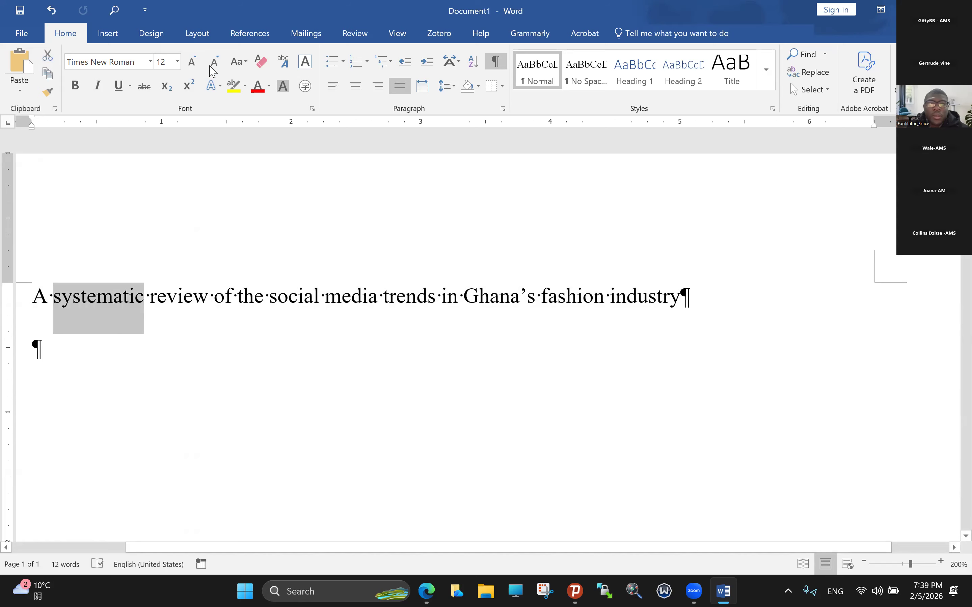
left_click(239, 61)
left_click(260, 108)
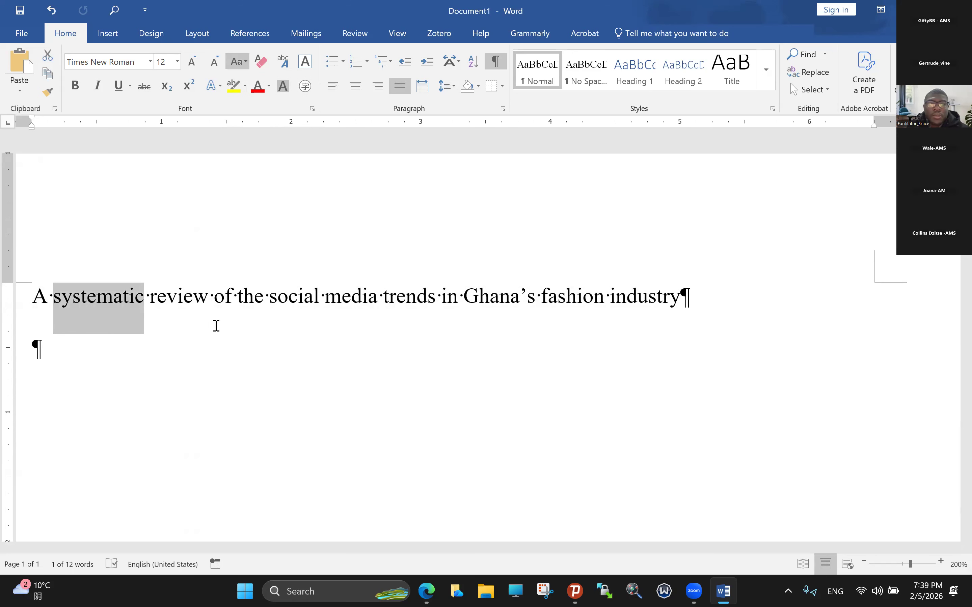
left_click(194, 299)
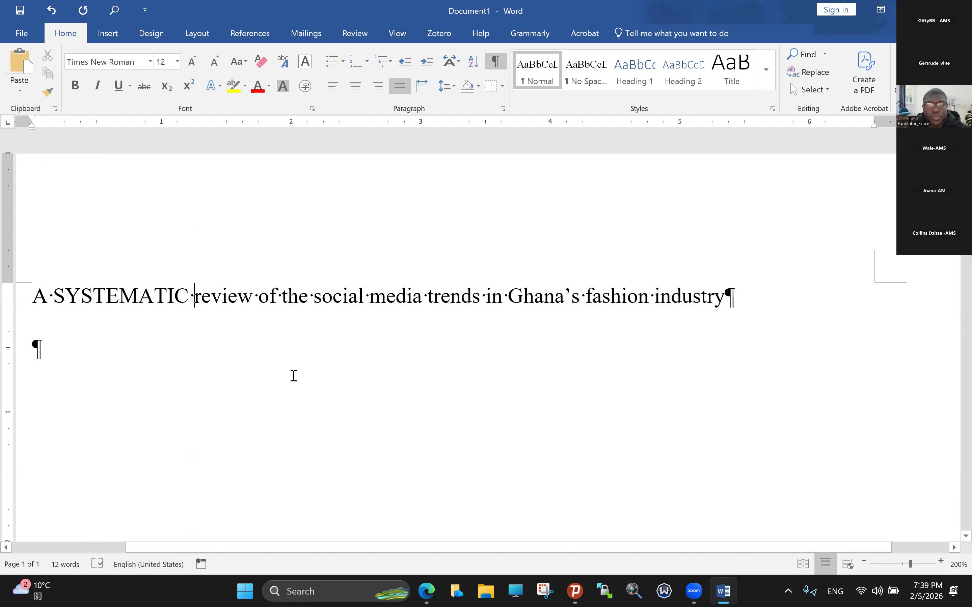
key("ctrl+z")
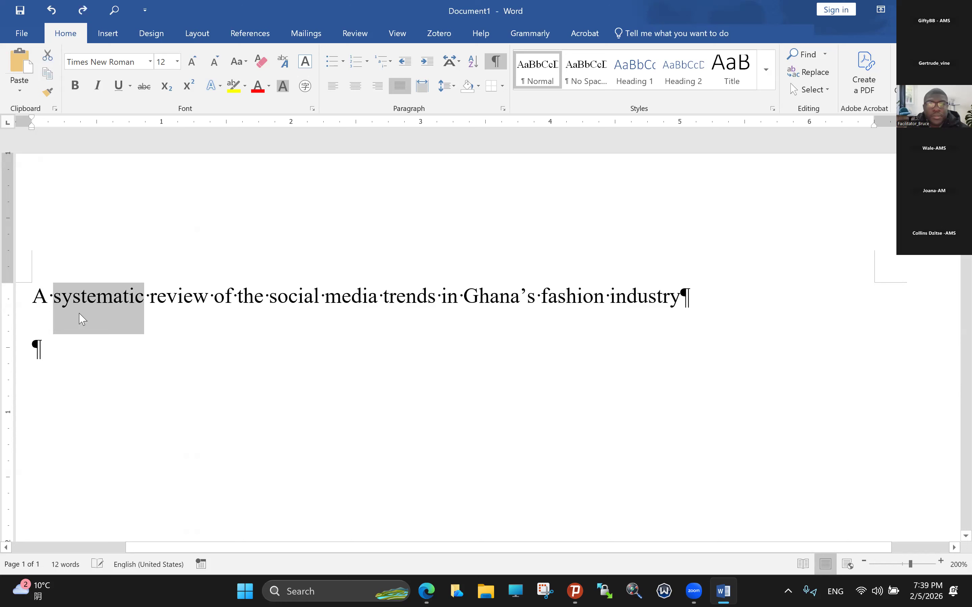
Step: Apply the Capitalize Each Word case option to the whole title line
left_click(60, 300)
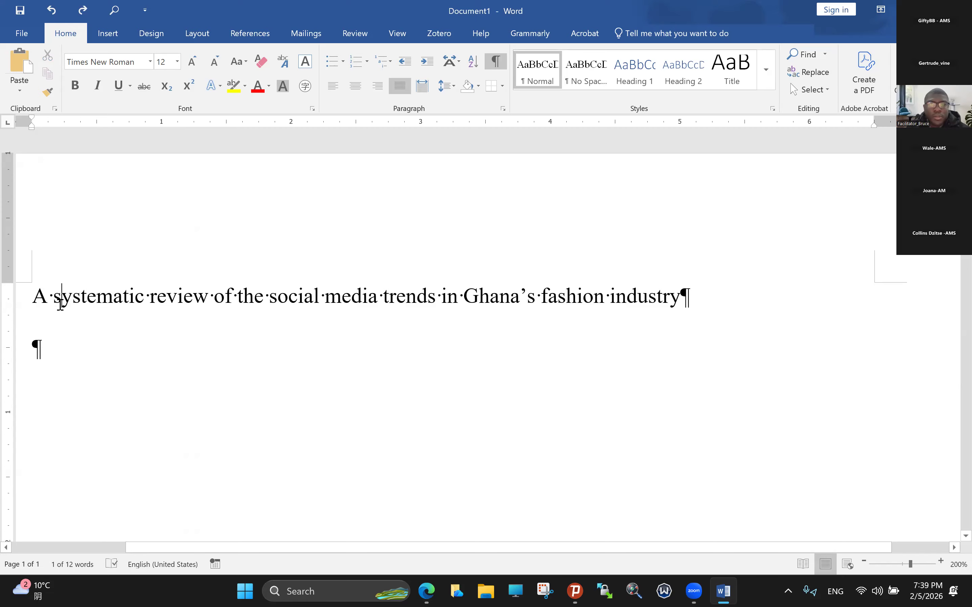
left_click(678, 289, "shift")
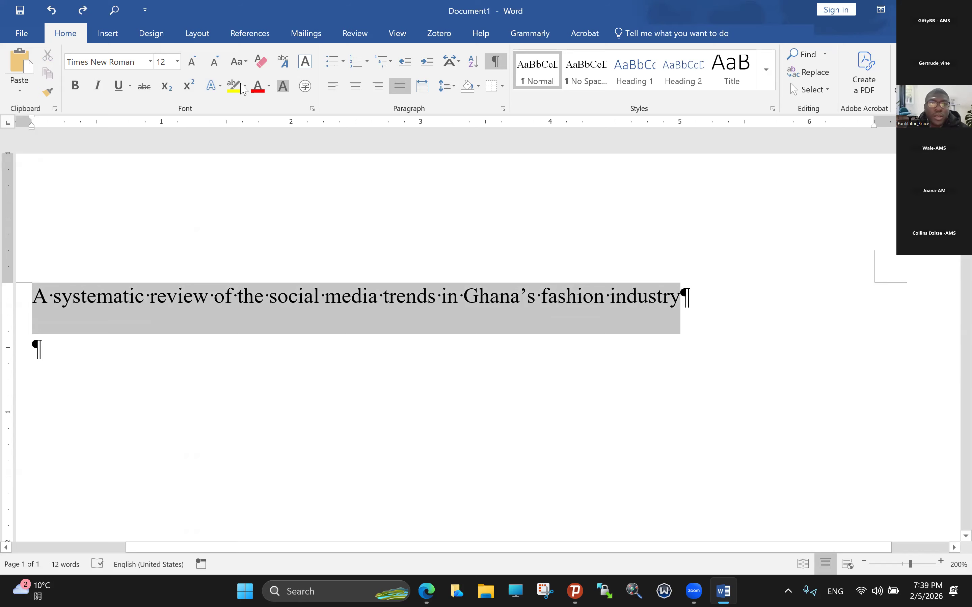
left_click(239, 61)
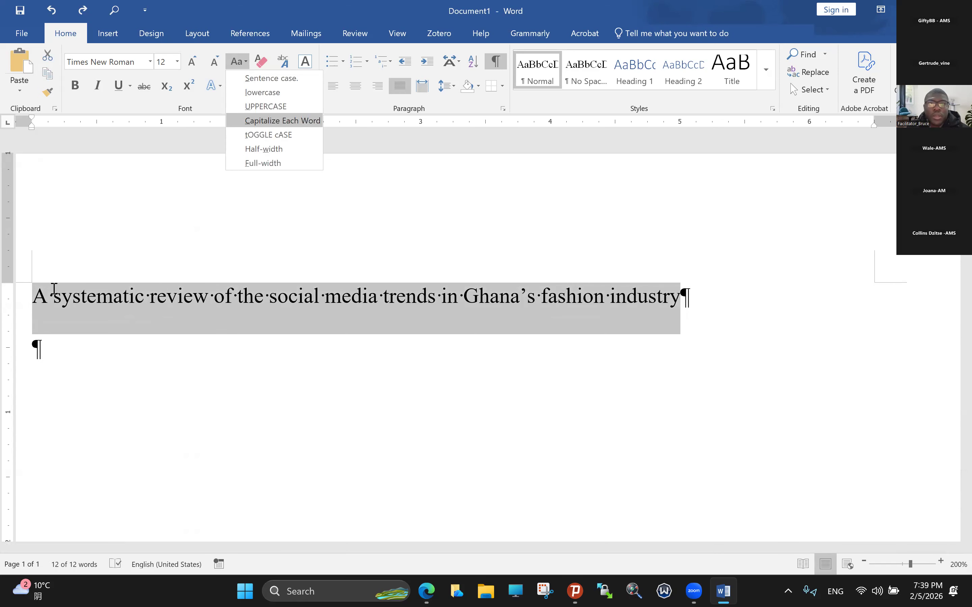
left_click_drag(33, 297, 719, 295)
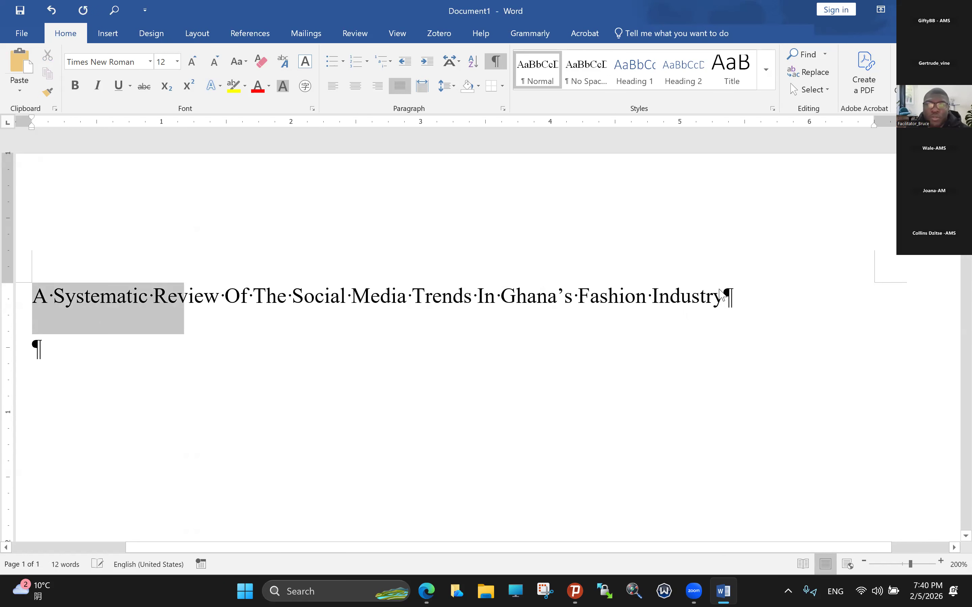
Step: Center the title line and change its words "of", "the" and "in" to lowercase initials
key("ctrl+e")
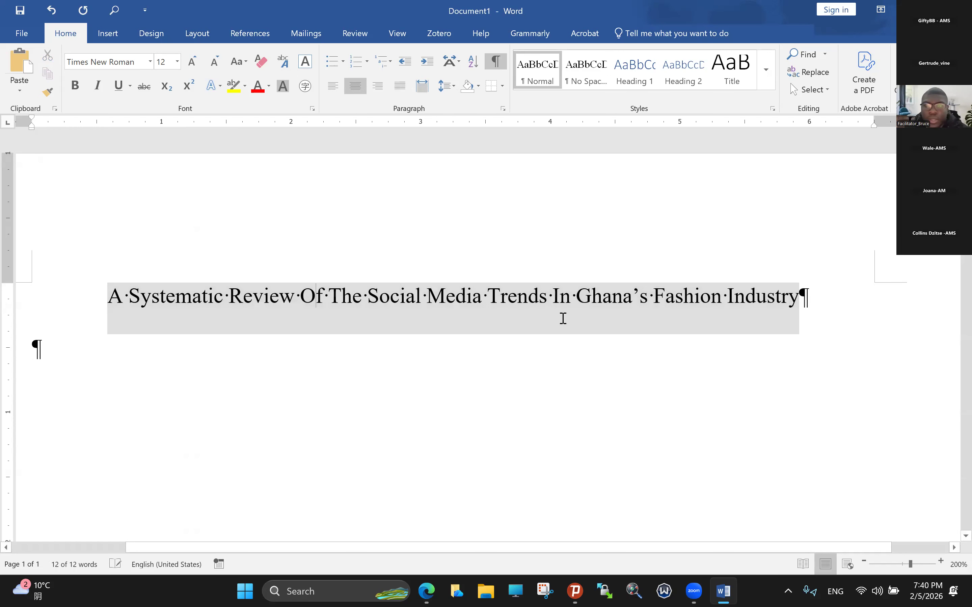
left_click(502, 319)
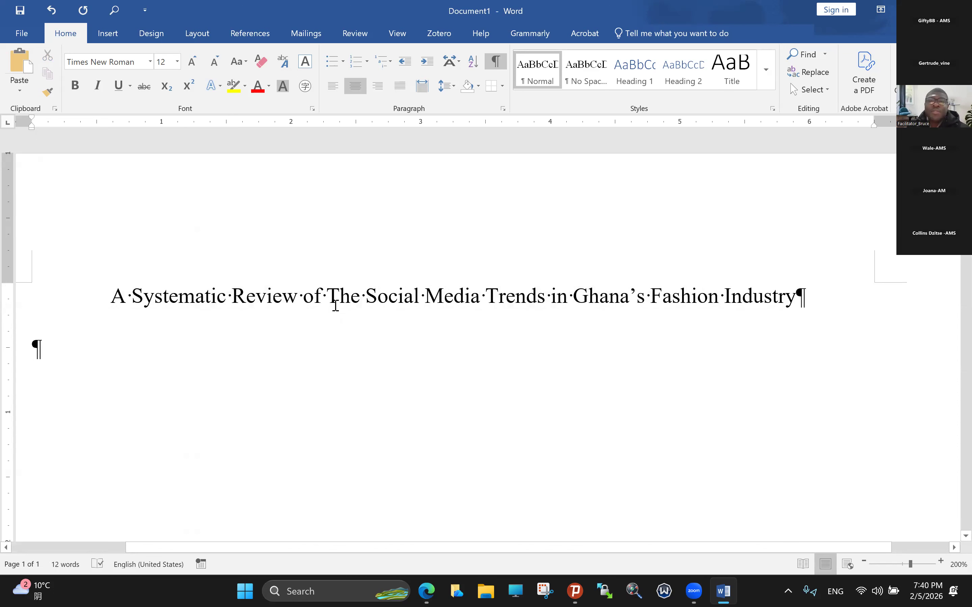
key("BackSpace")
type("t")
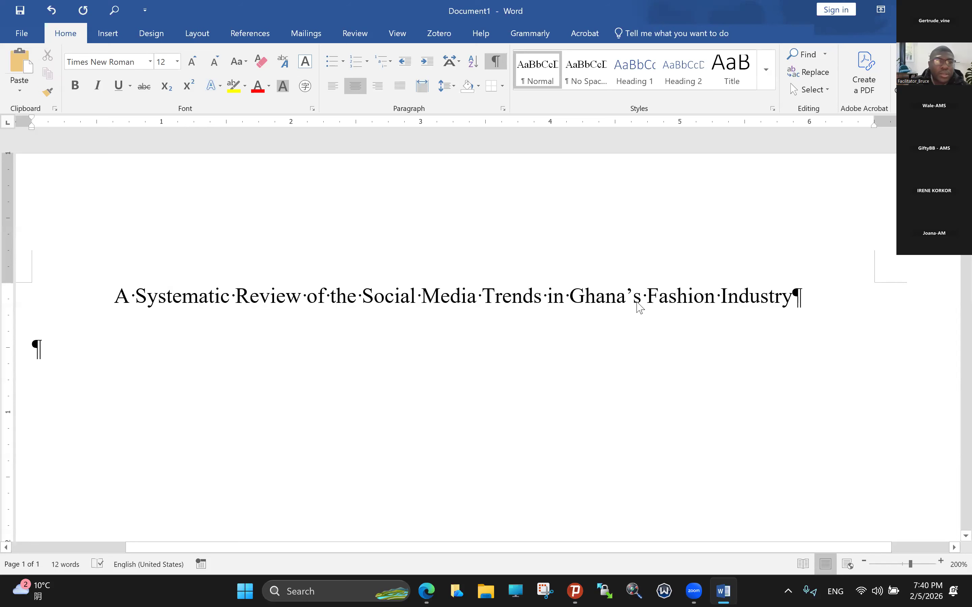
Step: Copy the whole title line and paste a duplicate of it directly below
left_click_drag(107, 354, 872, 339)
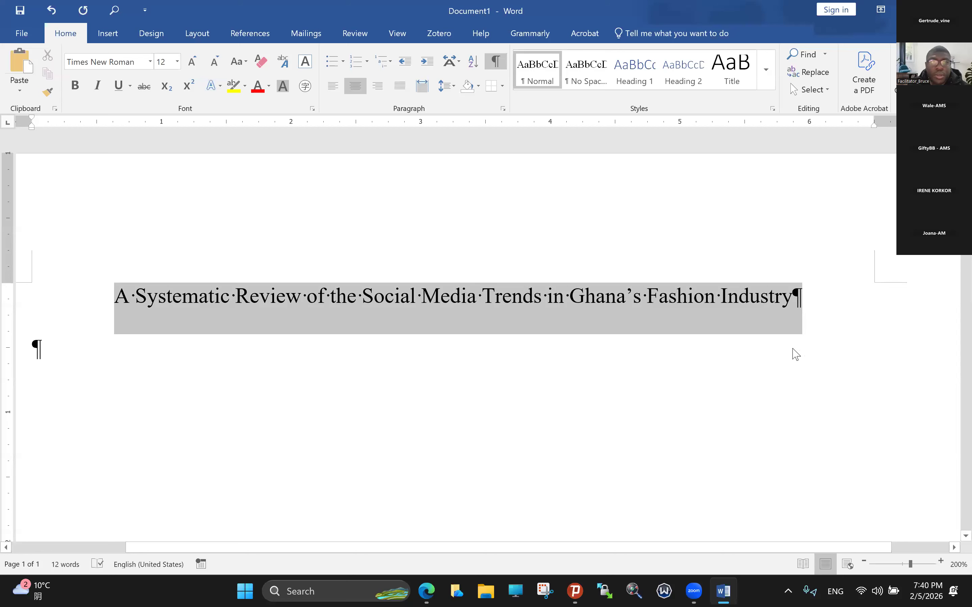
key("ctrl+c")
key("ctrl+v")
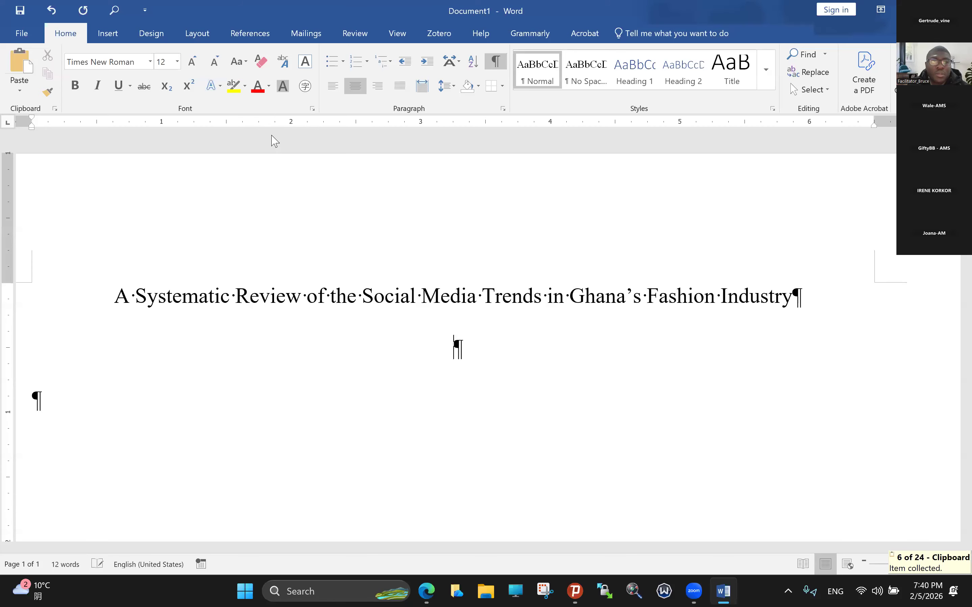
key("ctrl+v")
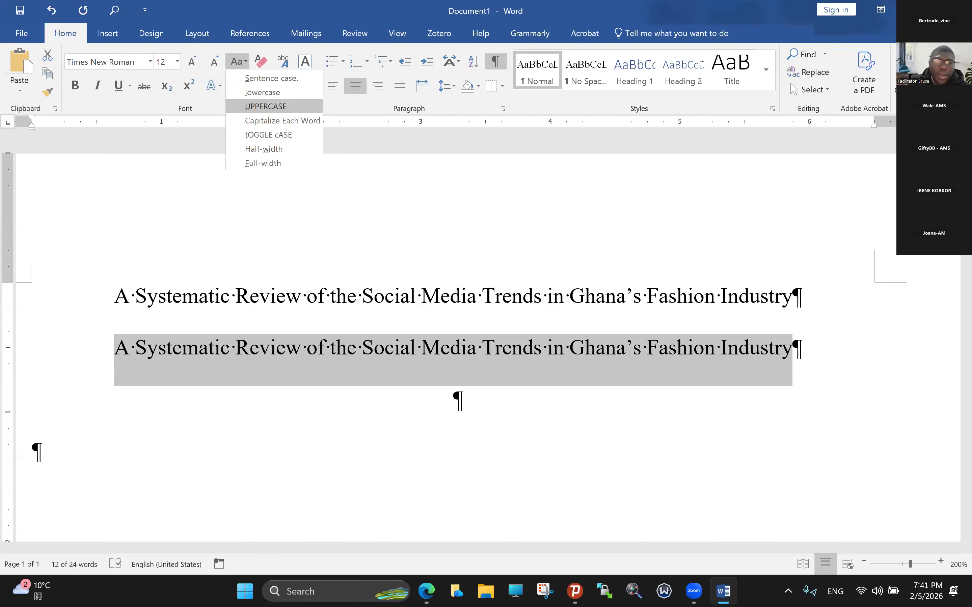
Step: Convert the duplicated title to sentence-style case, with capitals only on "A" and "Ghana's"
key("Escape")
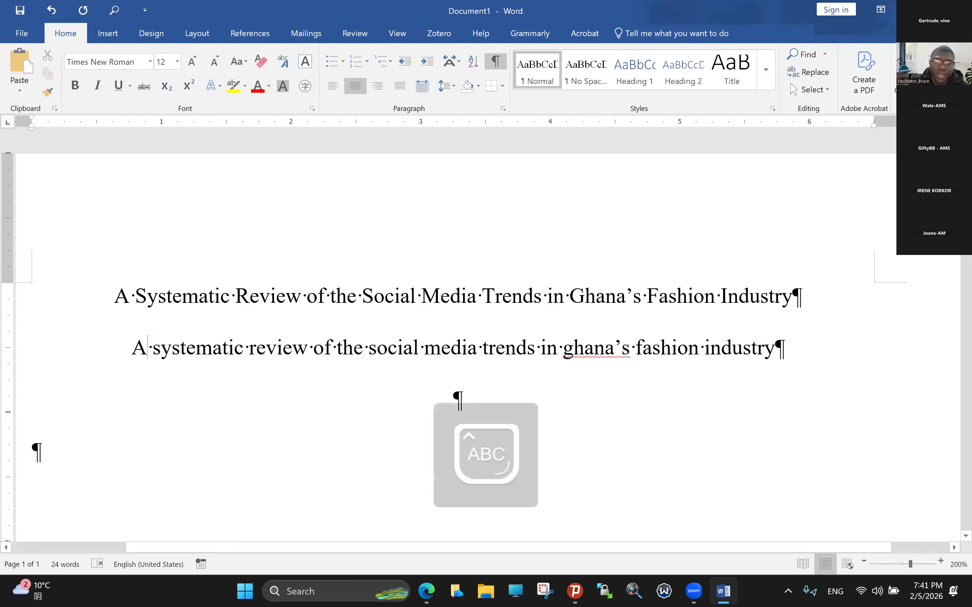
key("Right")
key("Caps_Lock")
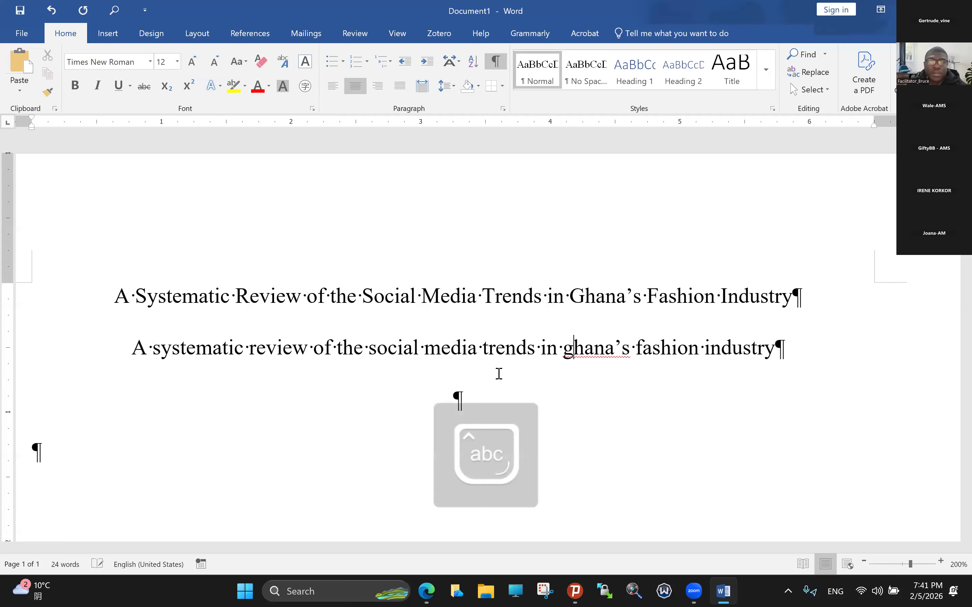
key("Caps_Lock")
key("BackSpace")
type("G")
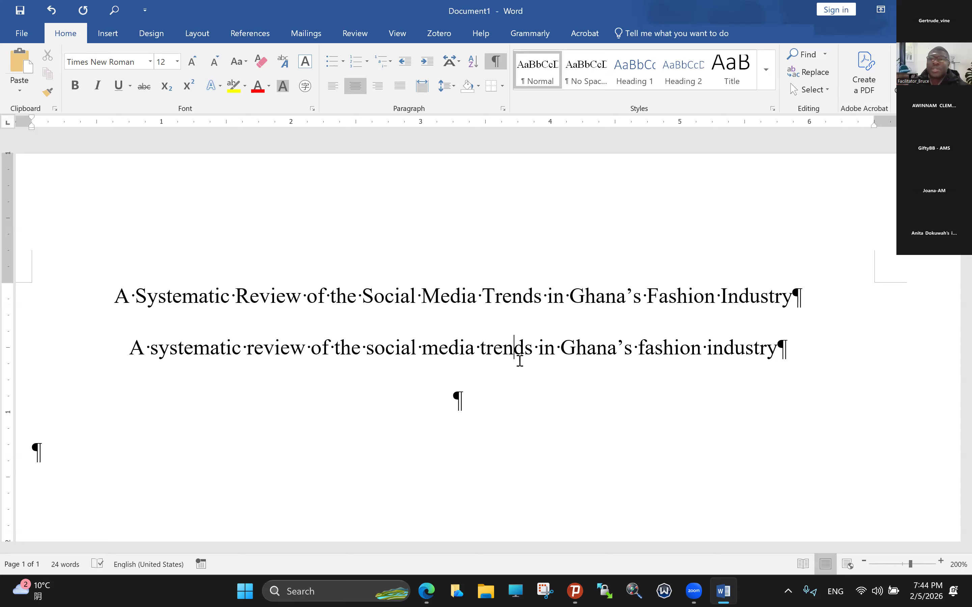
left_click(484, 372)
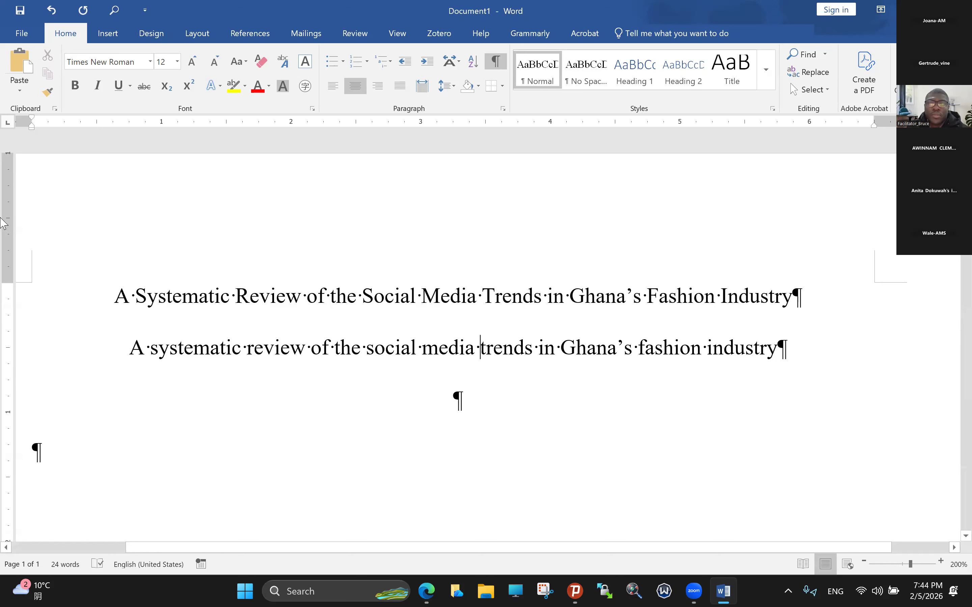
left_click_drag(121, 292, 475, 399)
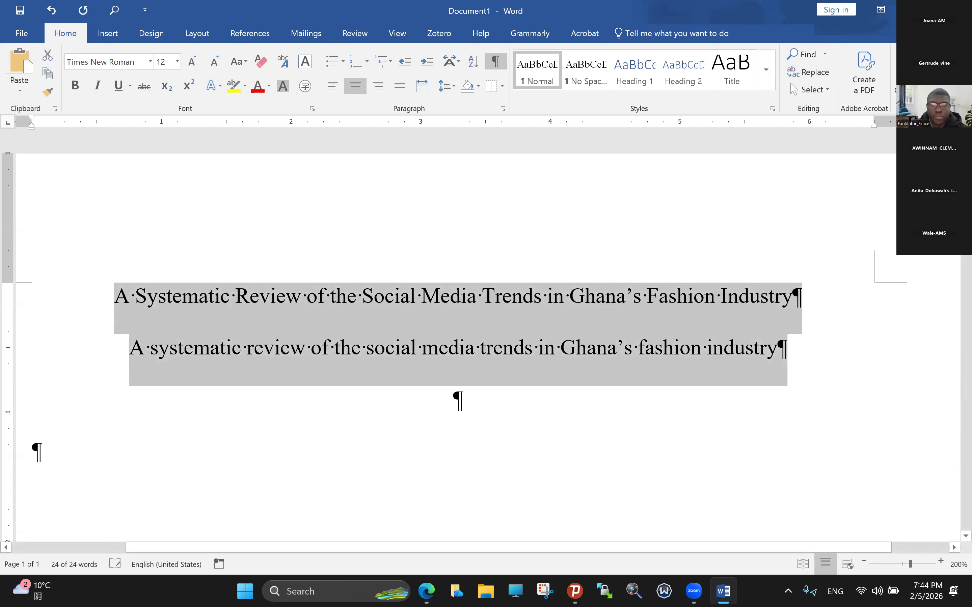
left_click(470, 393)
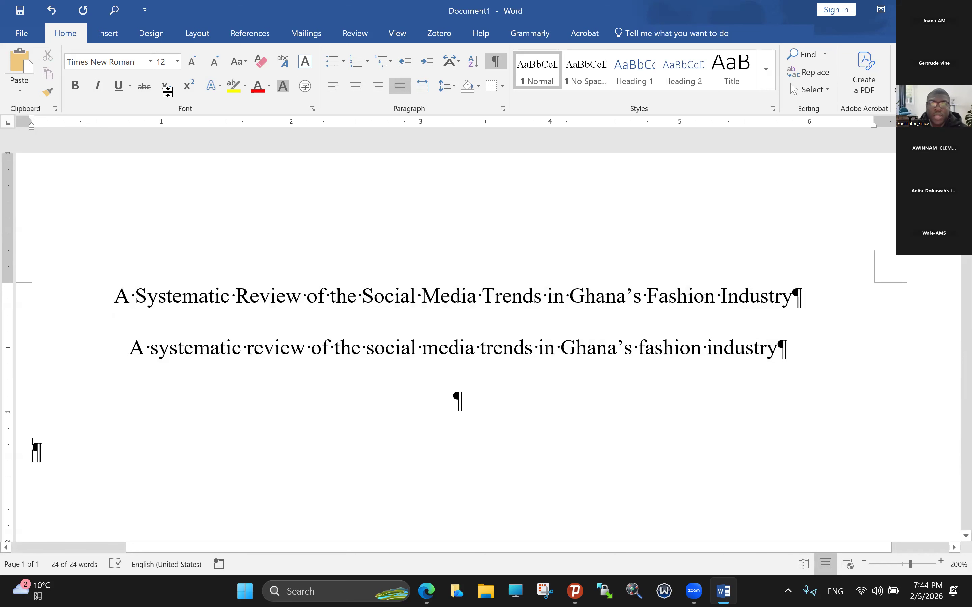
Step: Enter X2 in the empty centered paragraph below the two titles and format its 2 as subscript
left_click(500, 354)
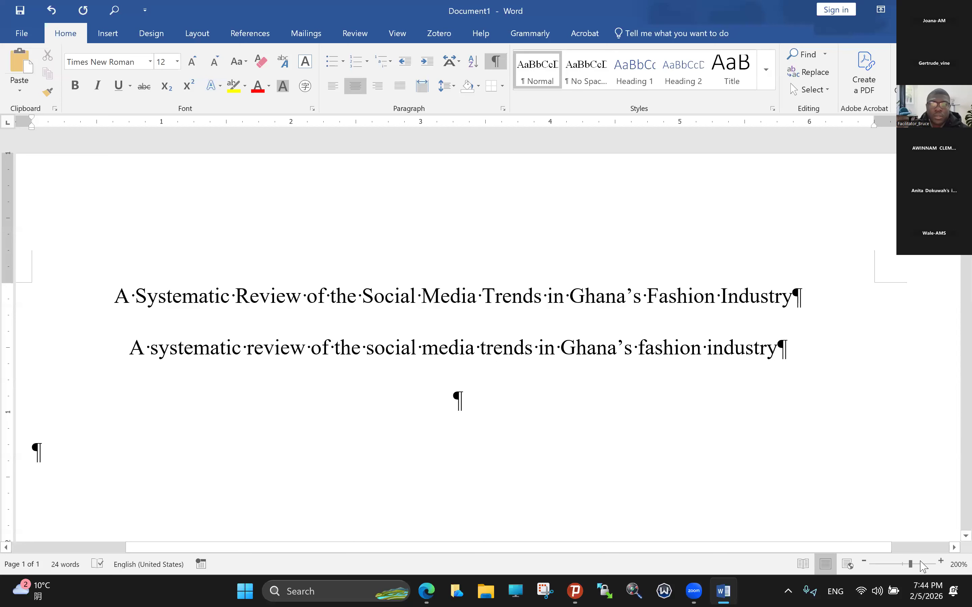
type("X2")
key("shift+Left")
key("ctrl+equal")
left_click(937, 559)
left_click(937, 559)
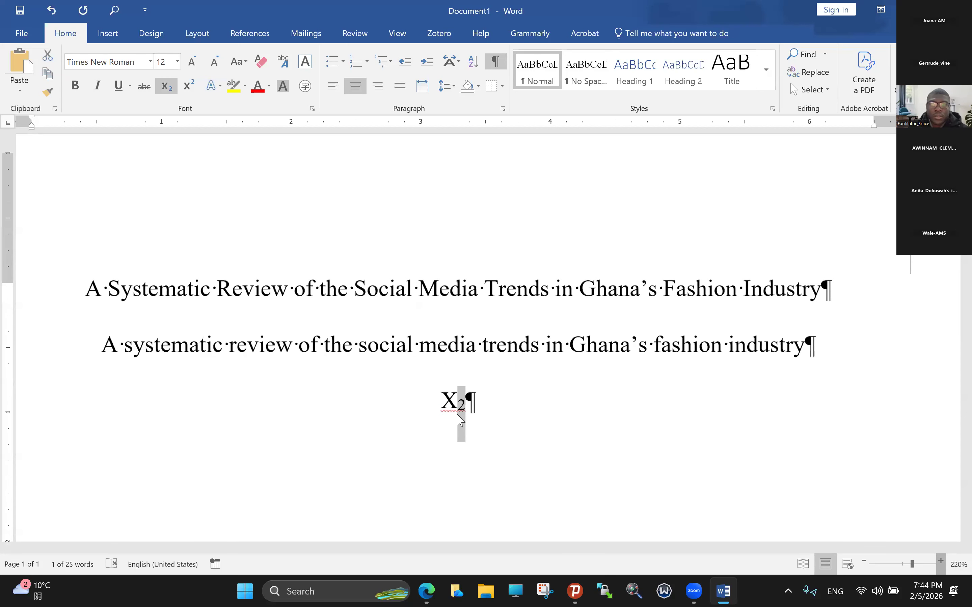
scroll(460, 421, "up", 1)
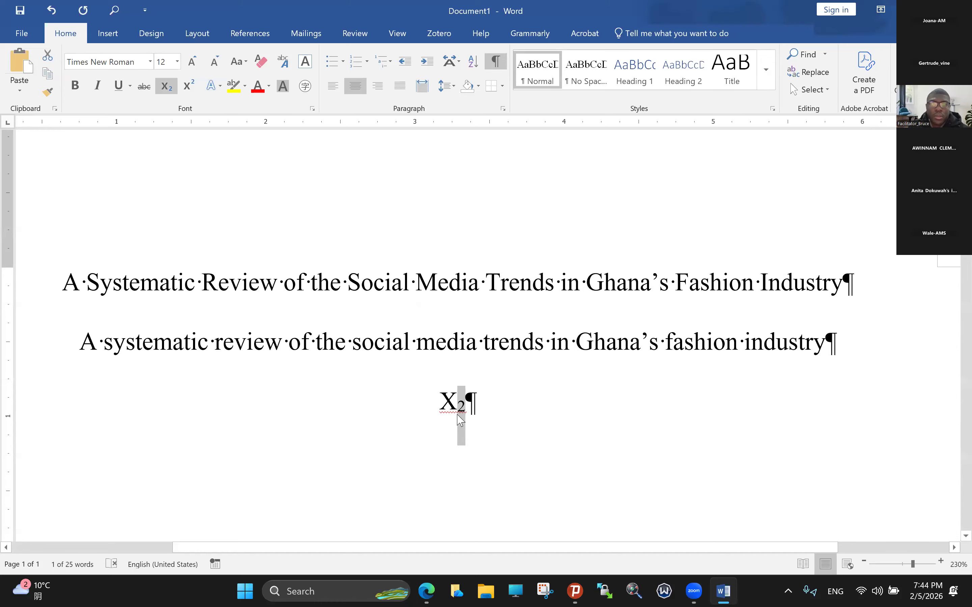
Step: Add a second X2 after the subscript example, separated by a space, and format its 2 as superscript
left_click(463, 417)
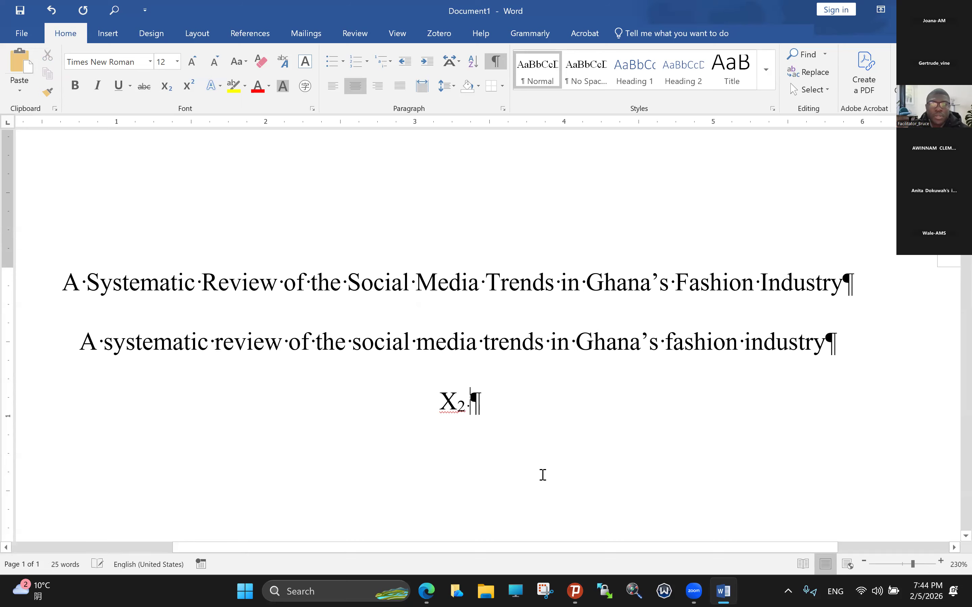
key("Caps_Lock")
type("x2")
key("BackSpace")
key("BackSpace")
key("Caps_Lock")
type("X")
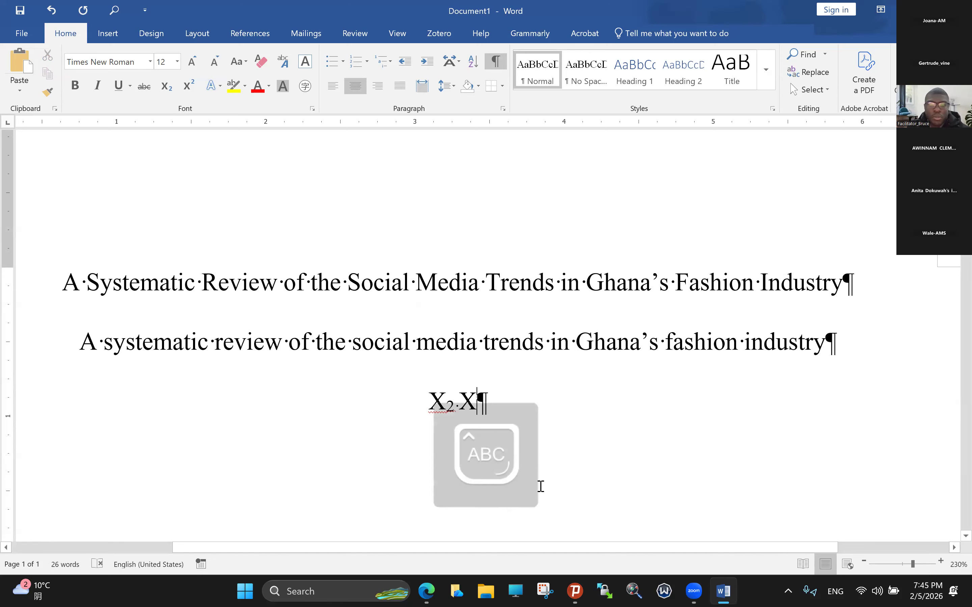
type("2")
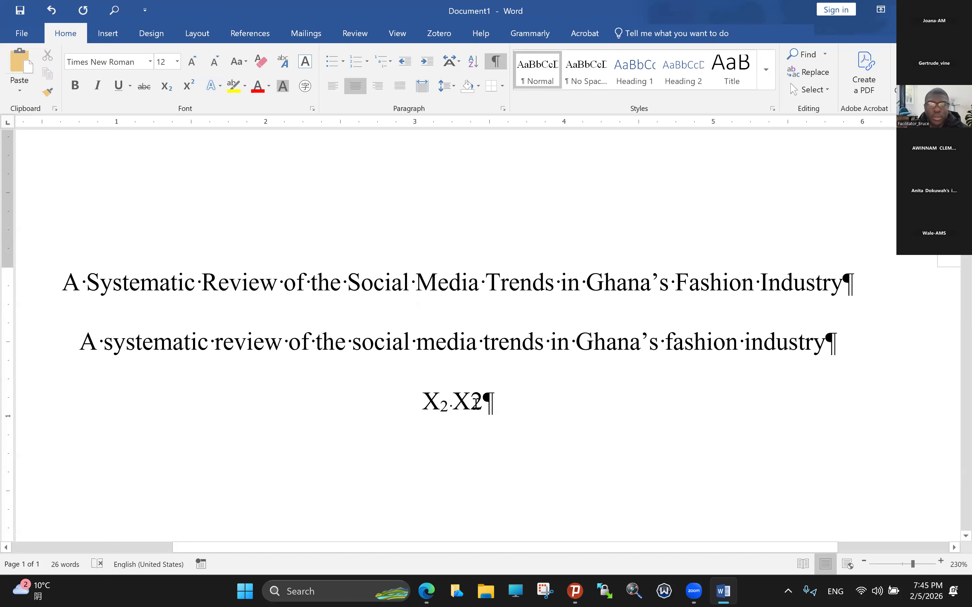
left_click_drag(472, 402, 476, 400)
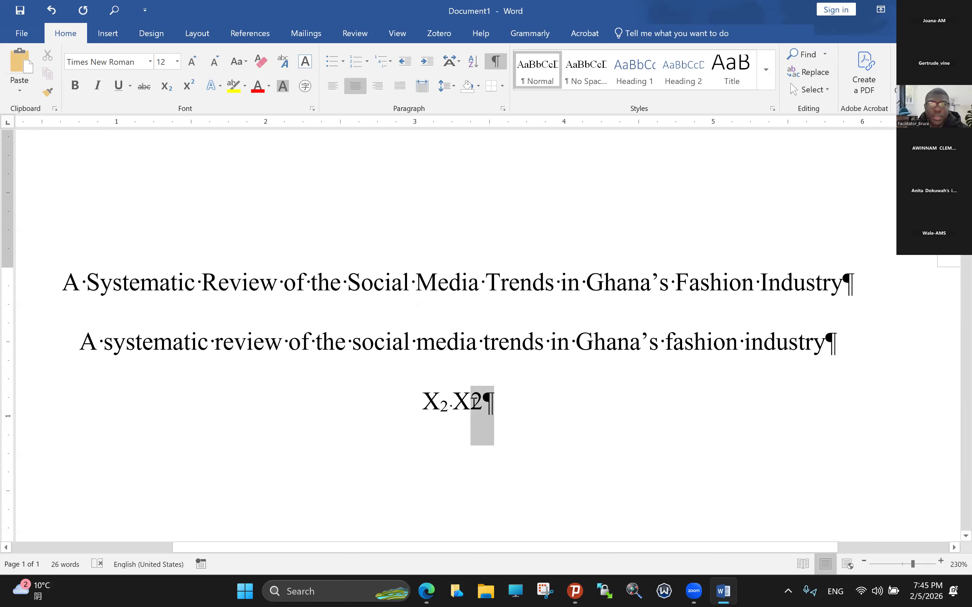
left_click_drag(471, 402, 482, 402)
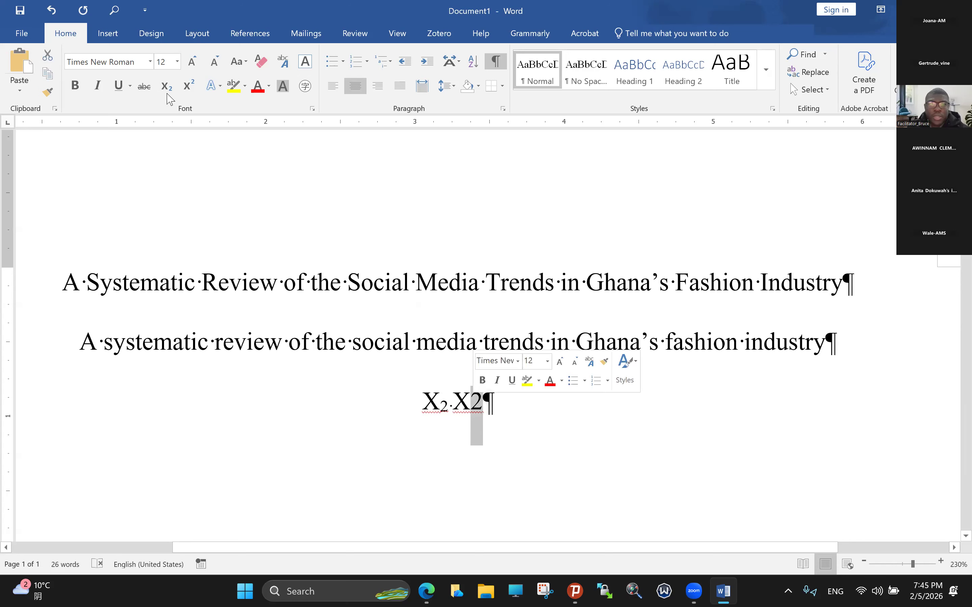
left_click(188, 86)
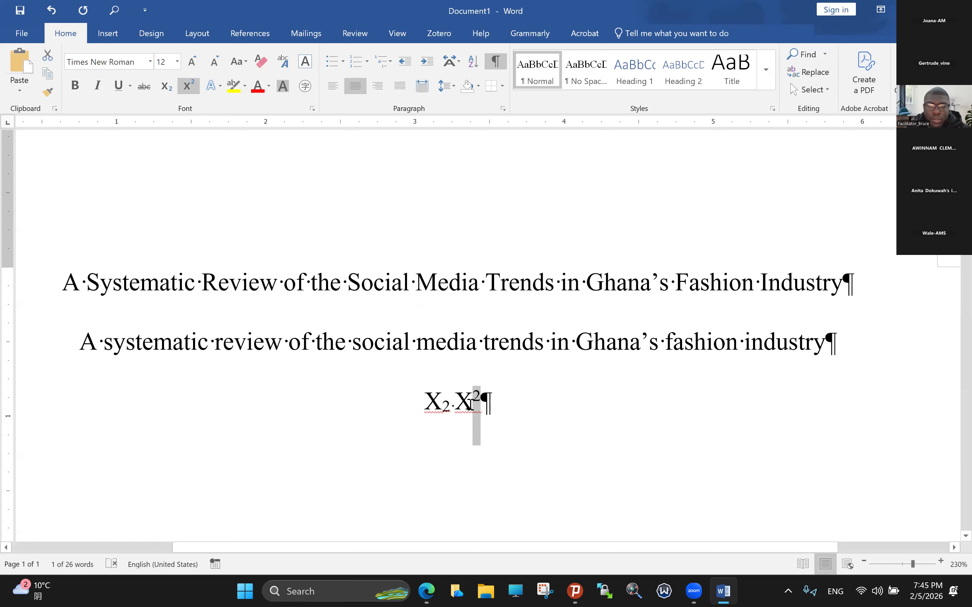
left_click(472, 402)
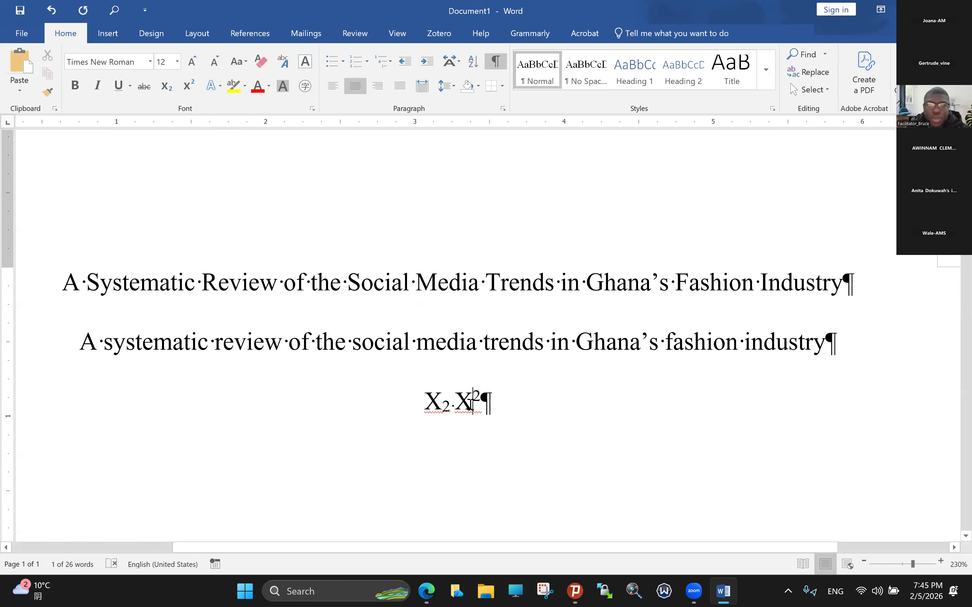
left_click_drag(473, 401, 475, 410)
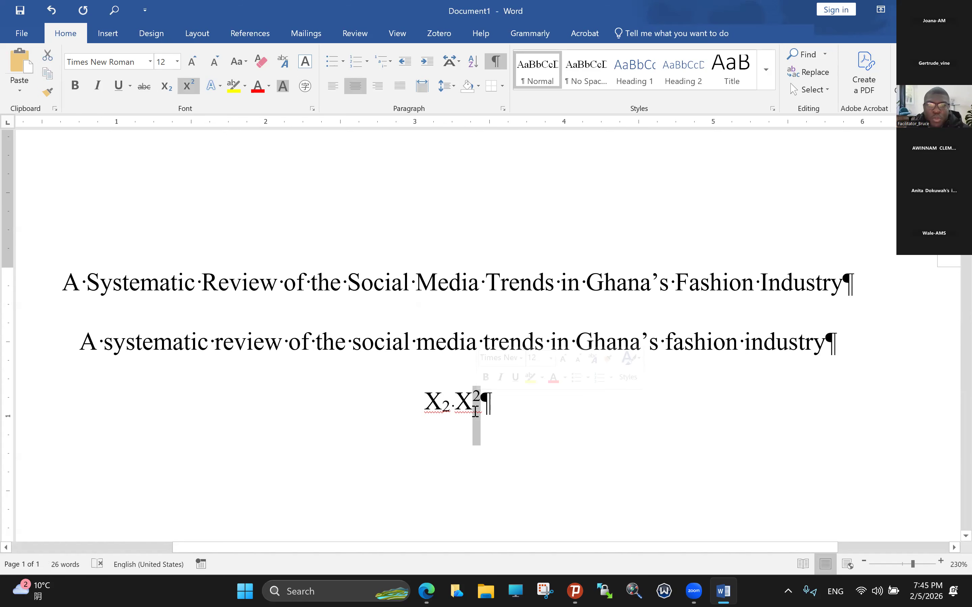
key("ctrl+z")
key("ctrl+z")
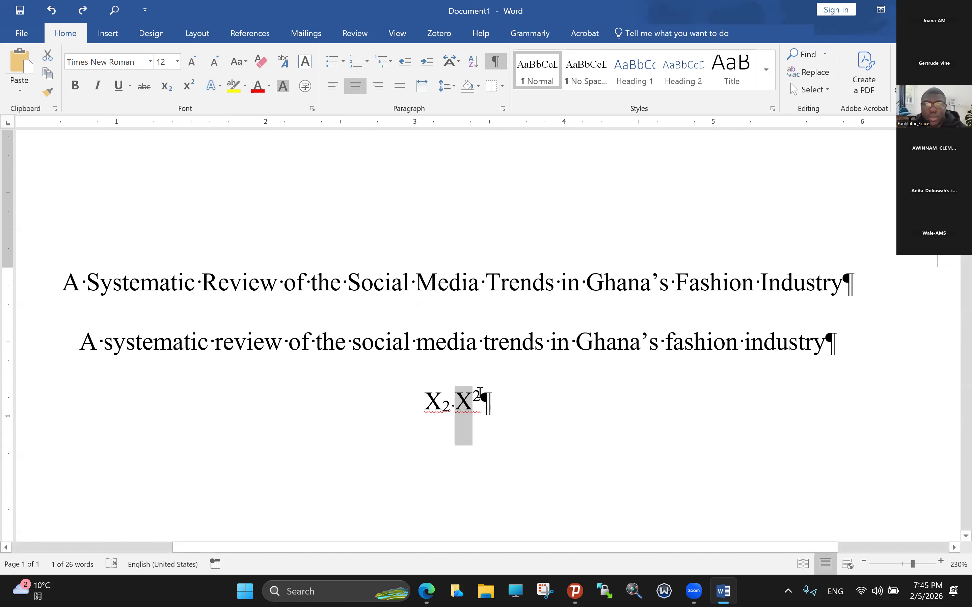
left_click(480, 382)
left_click(454, 421)
left_click_drag(466, 435, 500, 437)
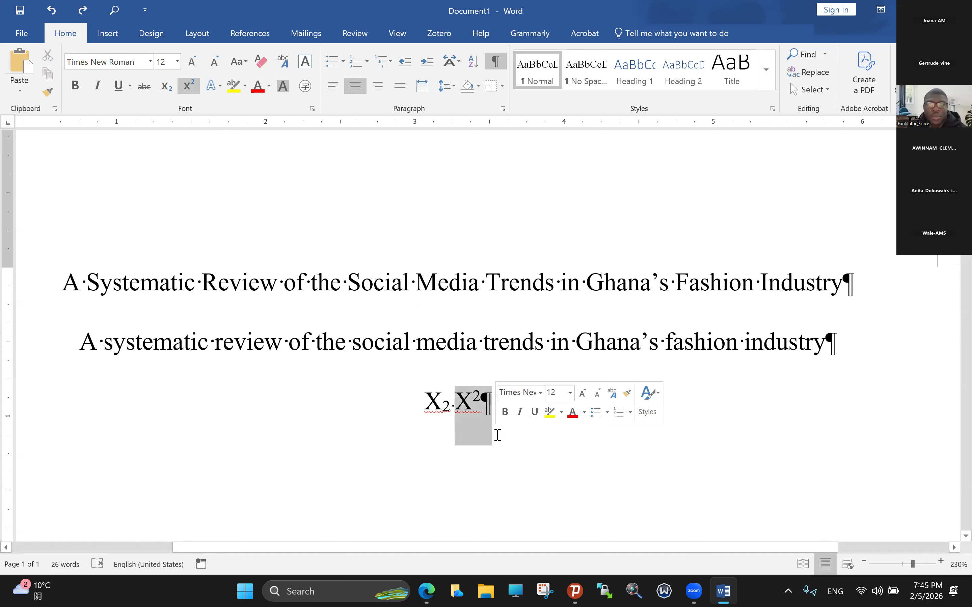
Step: Delete the whole line containing the subscript and superscript X2 examples
left_click(452, 404)
triple_click(494, 404)
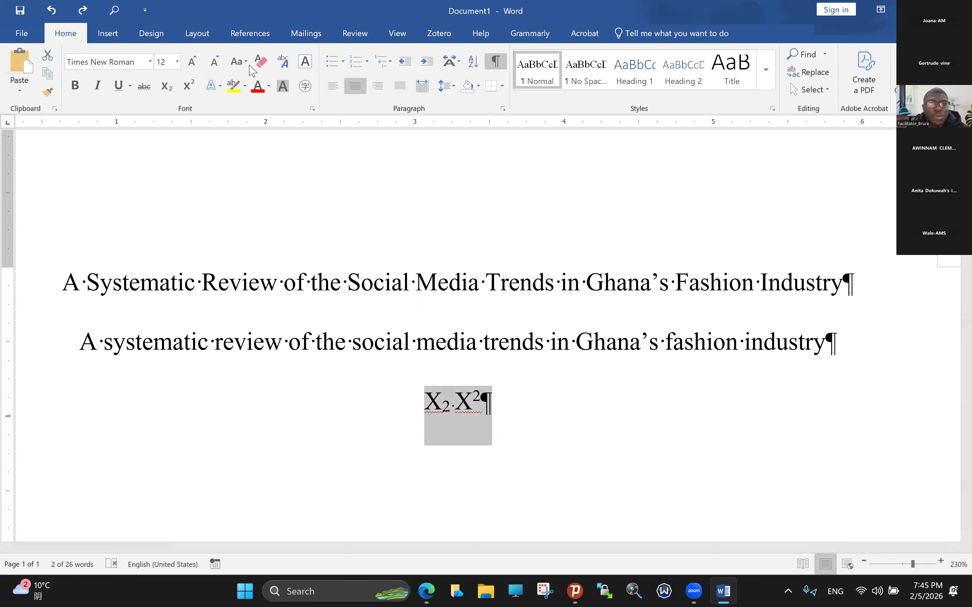
key("Delete")
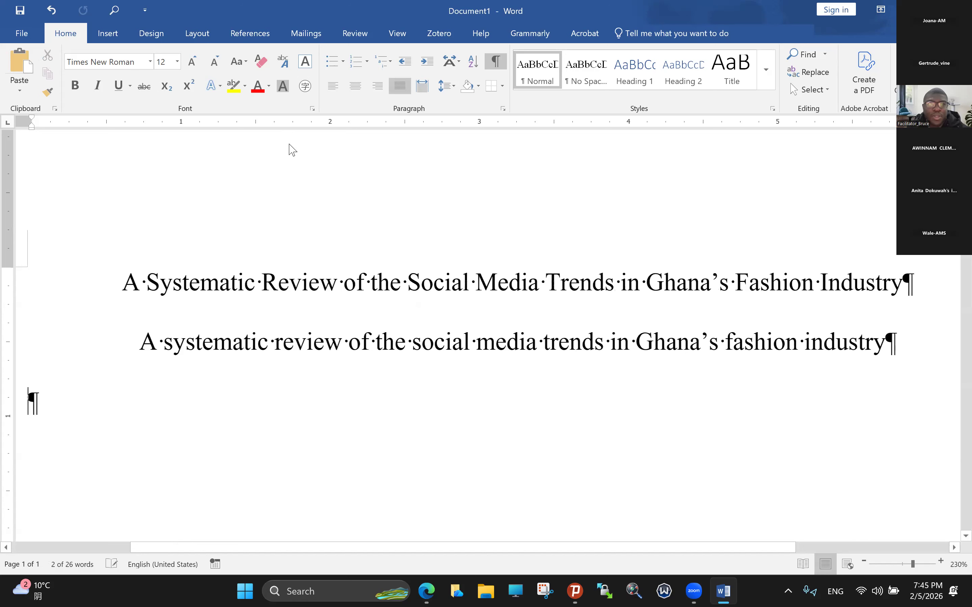
left_click(238, 61)
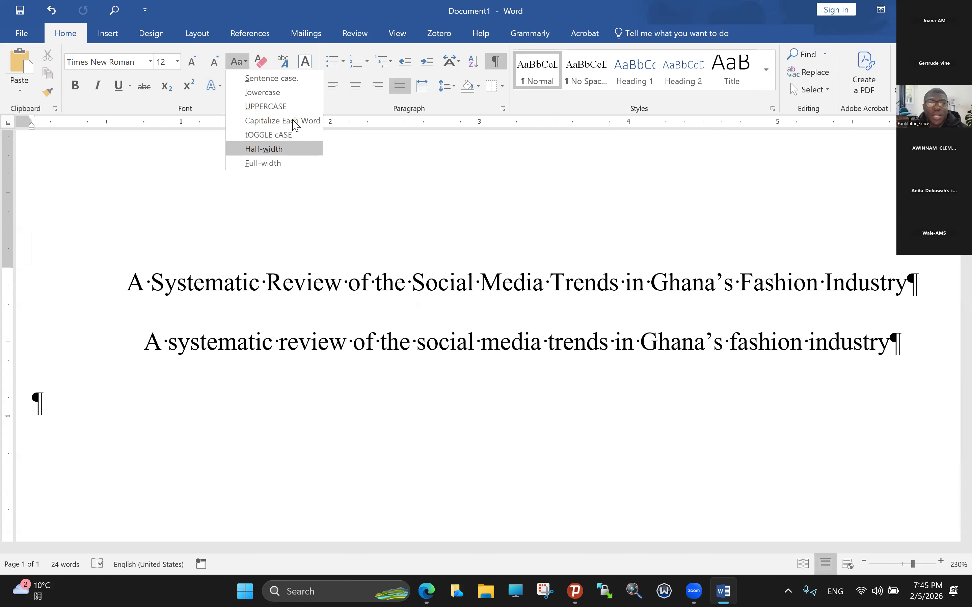
left_click(207, 170)
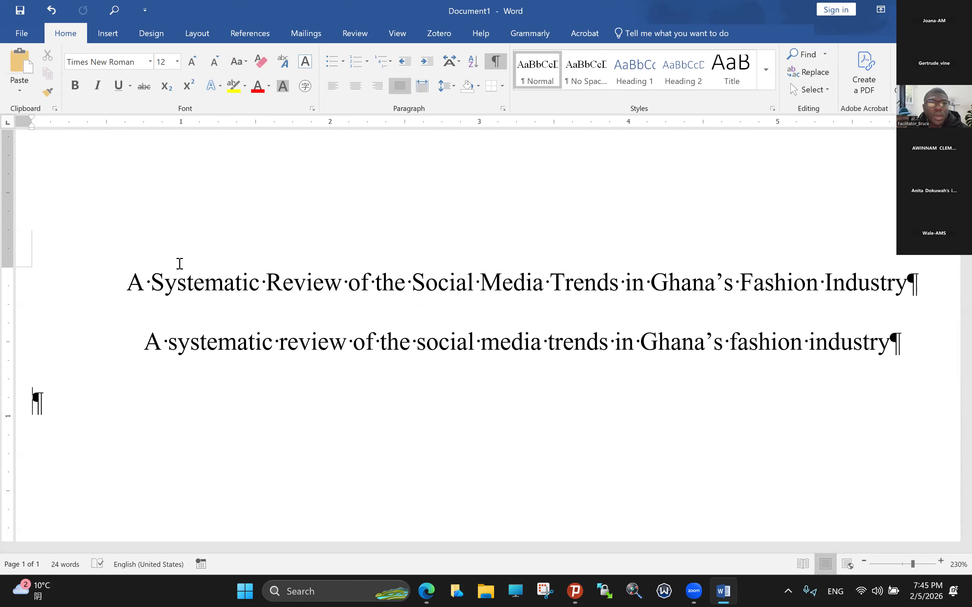
Step: Set the font color of the first title line to the standard purple
left_click_drag(130, 278, 909, 278)
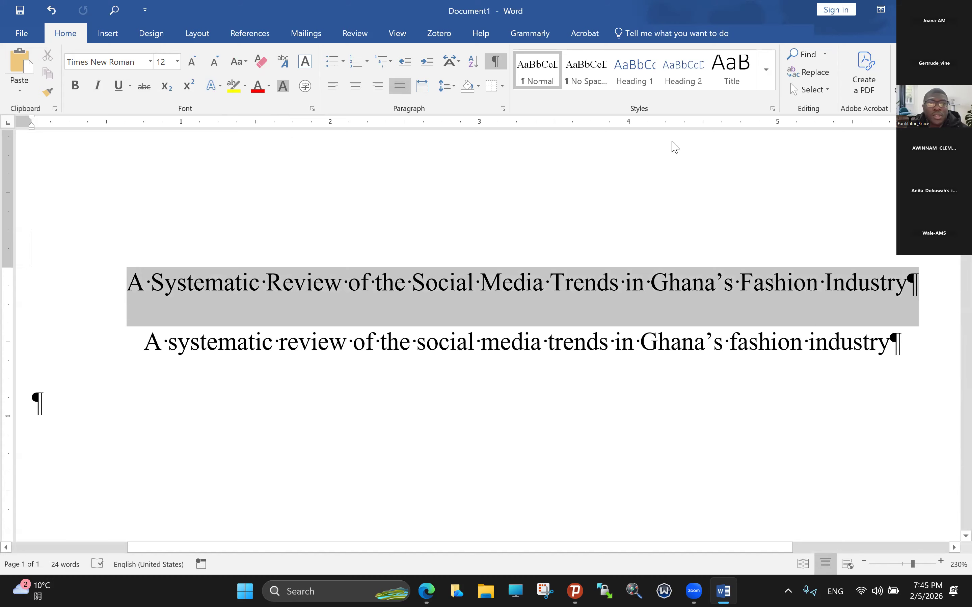
left_click(268, 86)
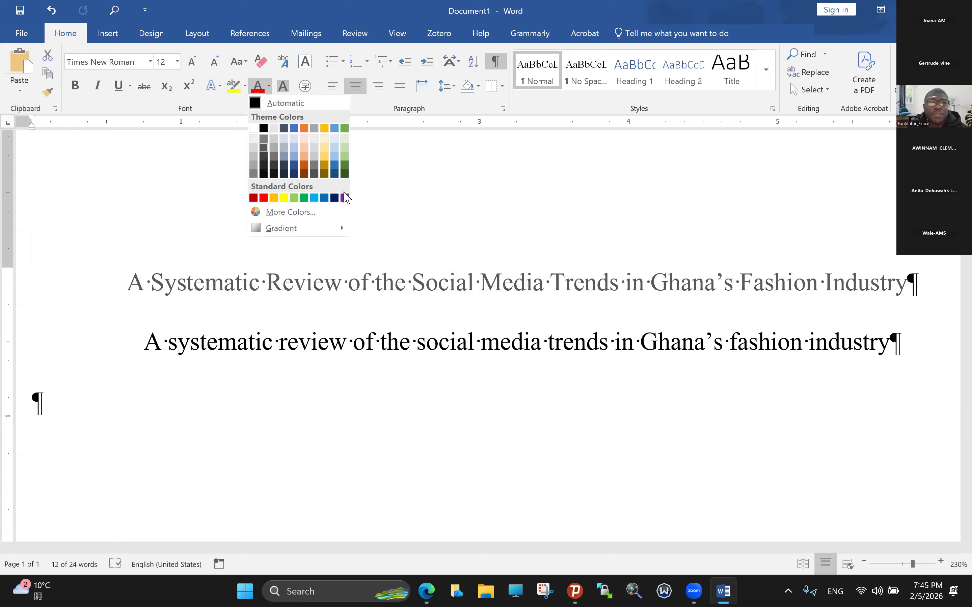
left_click(344, 198)
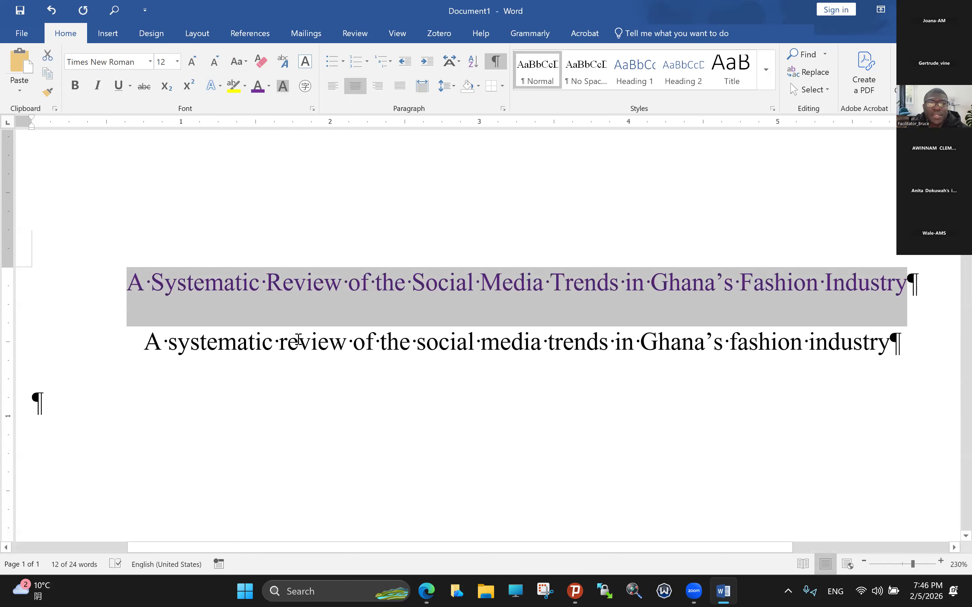
Step: Highlight the text of the second, sentence-case title line in pink
left_click_drag(156, 340, 869, 324)
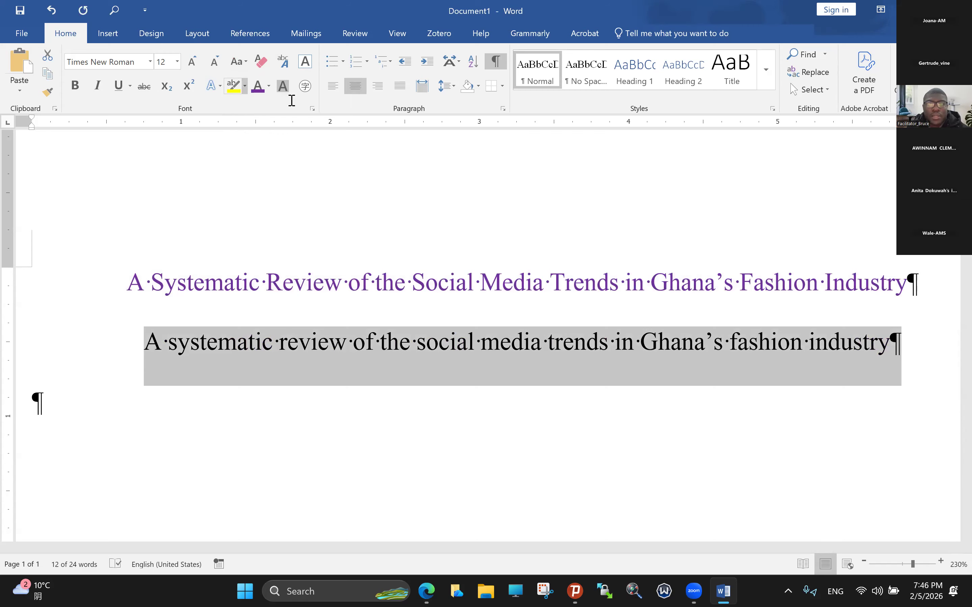
left_click(245, 86)
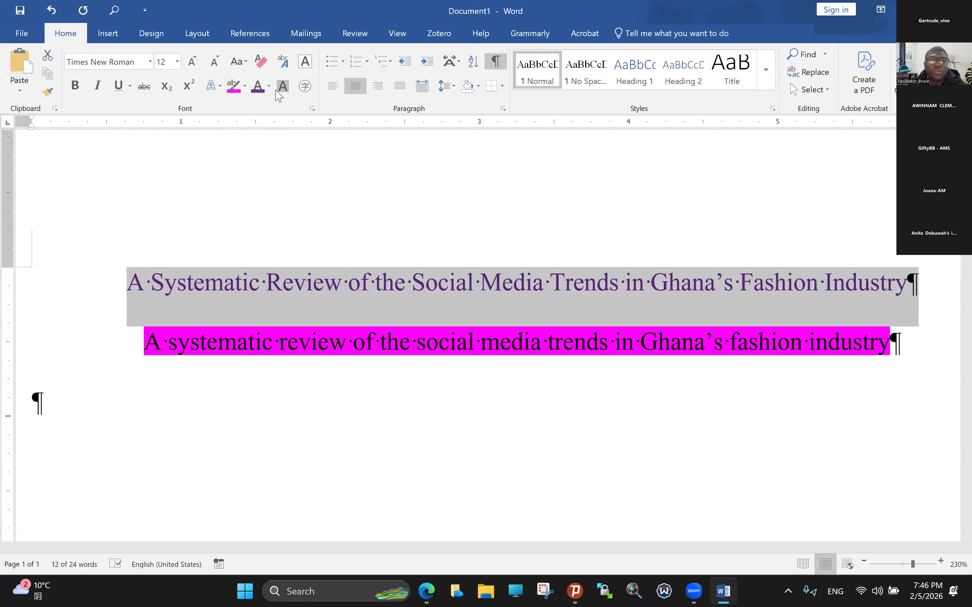
left_click(266, 193)
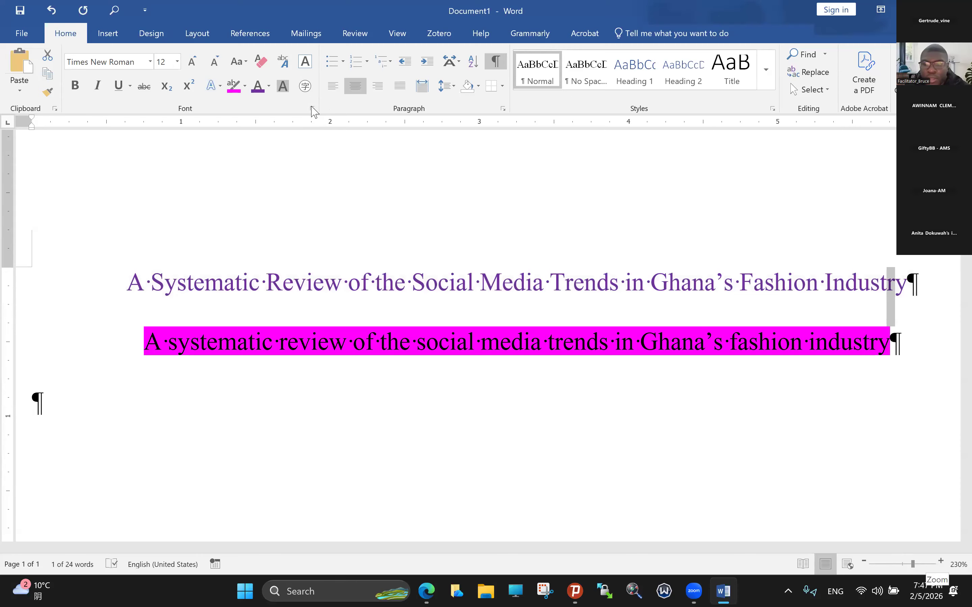
Step: Examine the Font dialog's advanced character spacing settings and the available Asian text fonts
scroll(313, 112, "up", 12)
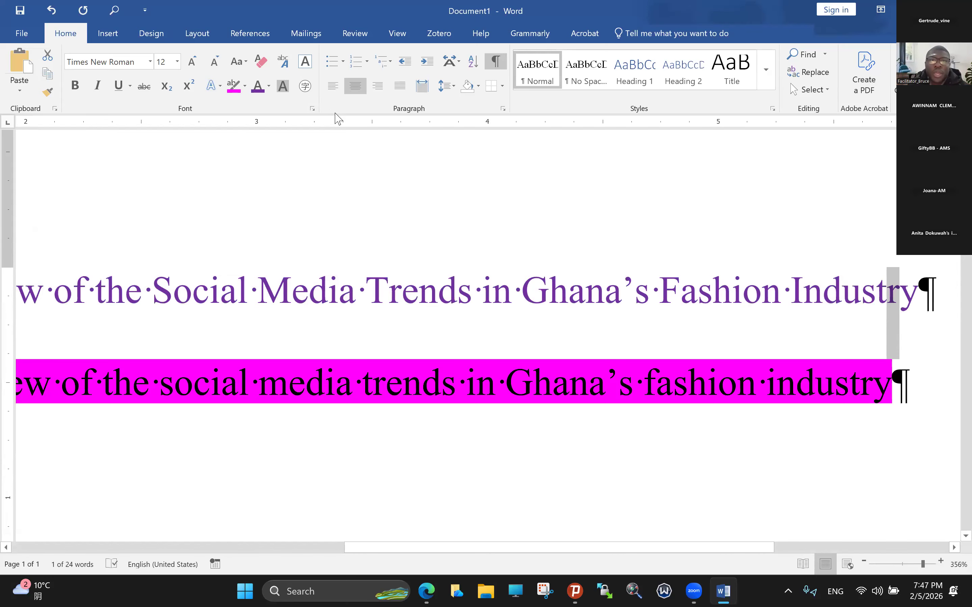
scroll(376, 205, "down", 20)
key("ctrl+d")
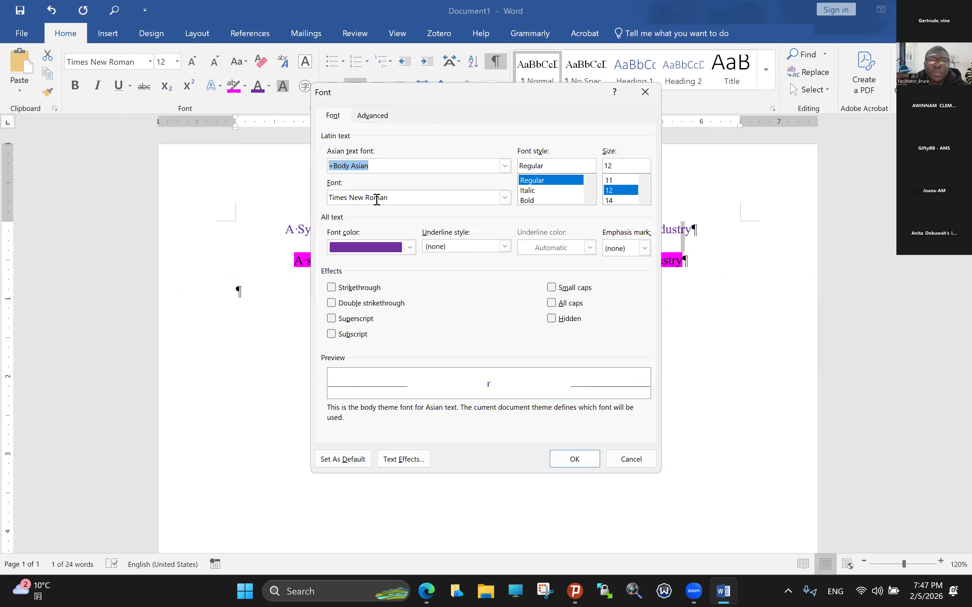
left_click(371, 118)
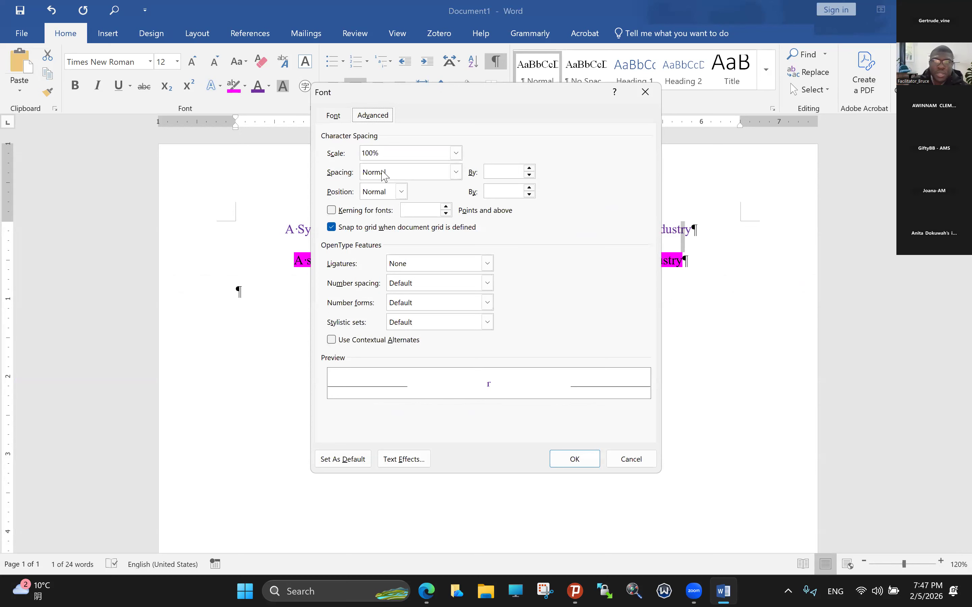
key("Left")
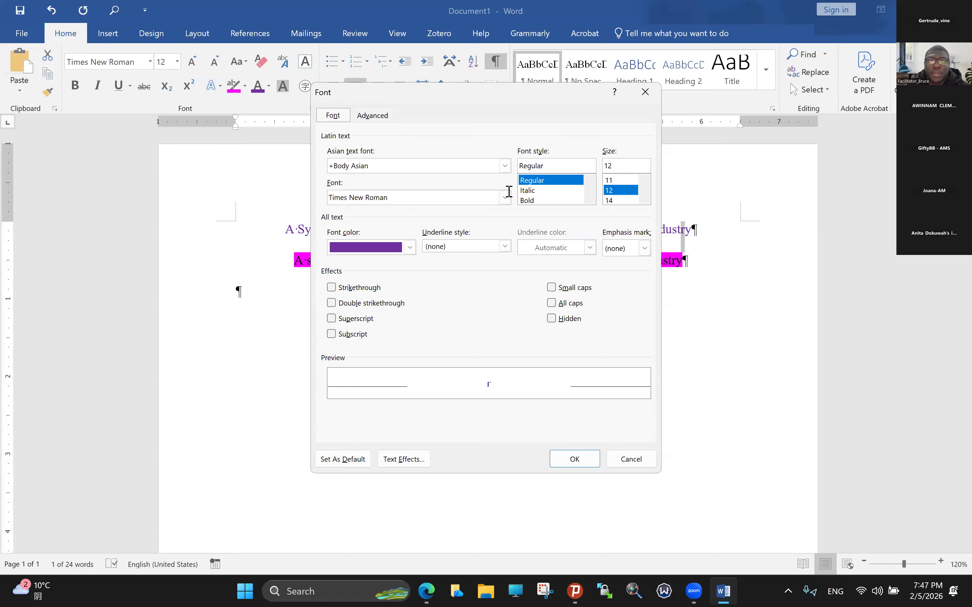
left_click(505, 166)
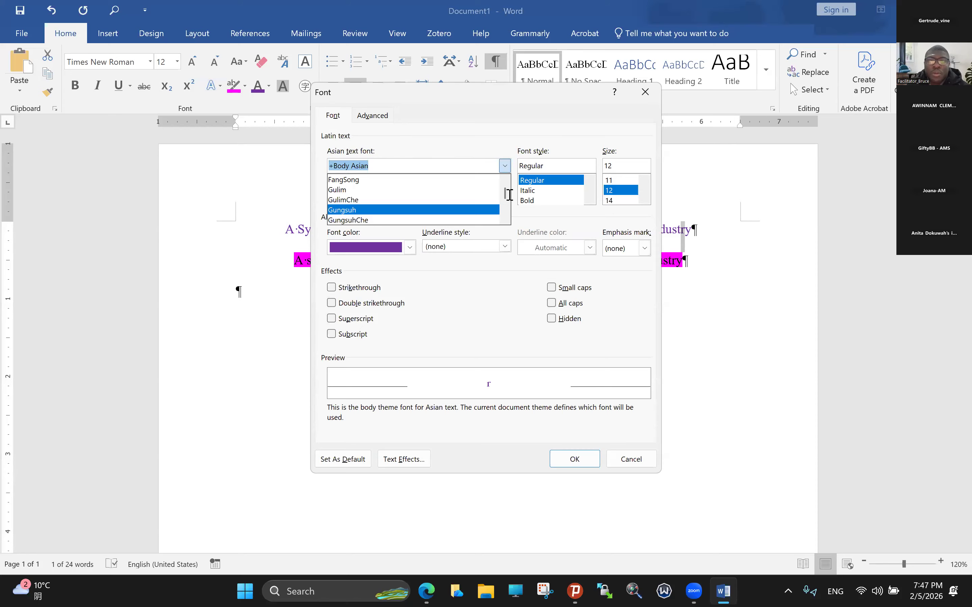
scroll(508, 194, "down", 2)
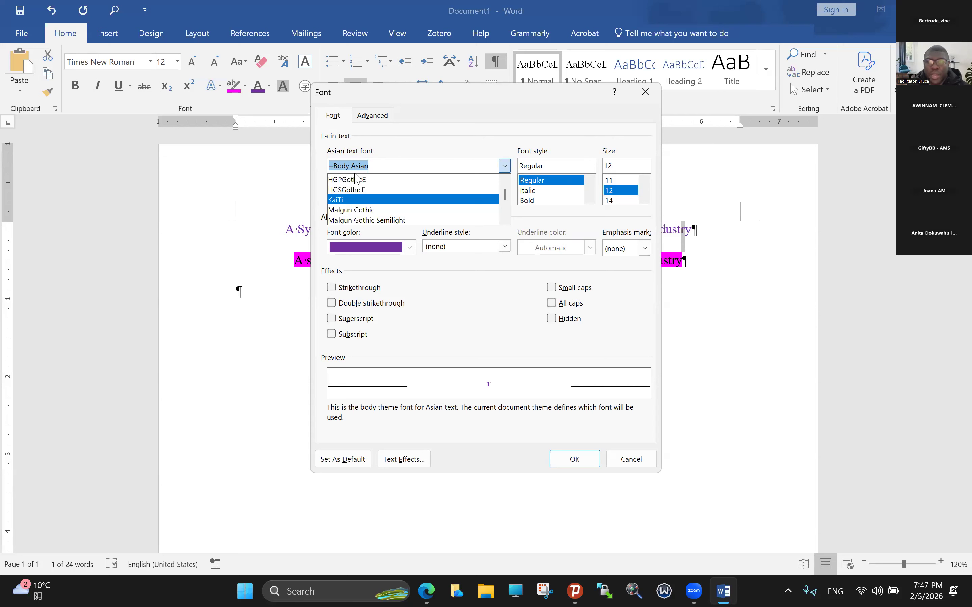
scroll(476, 192, "up", 3)
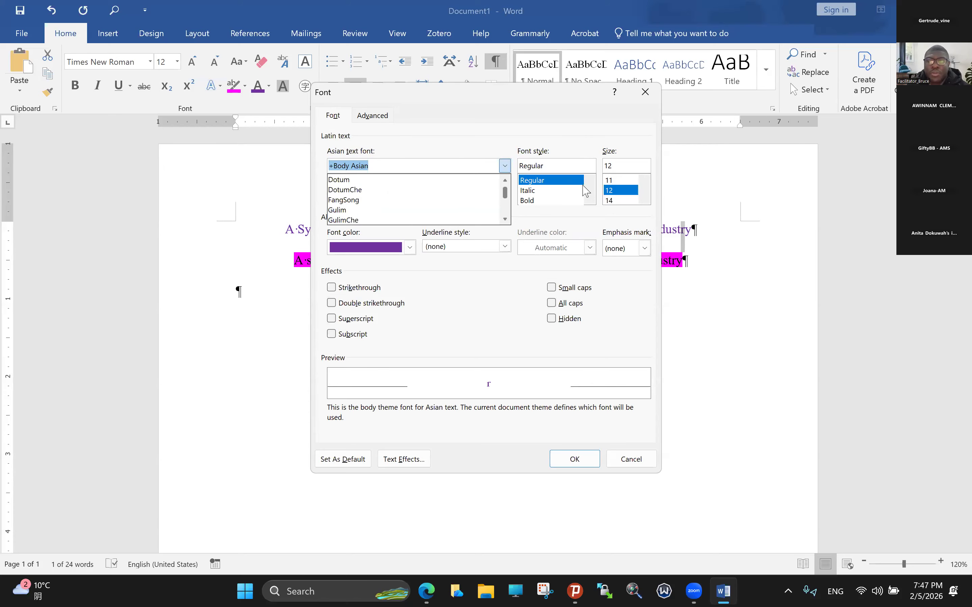
Step: Set the default font to Times New Roman, 12 pt, black Text 1 color, for all documents based on the Normal.dotm template
left_click(408, 265)
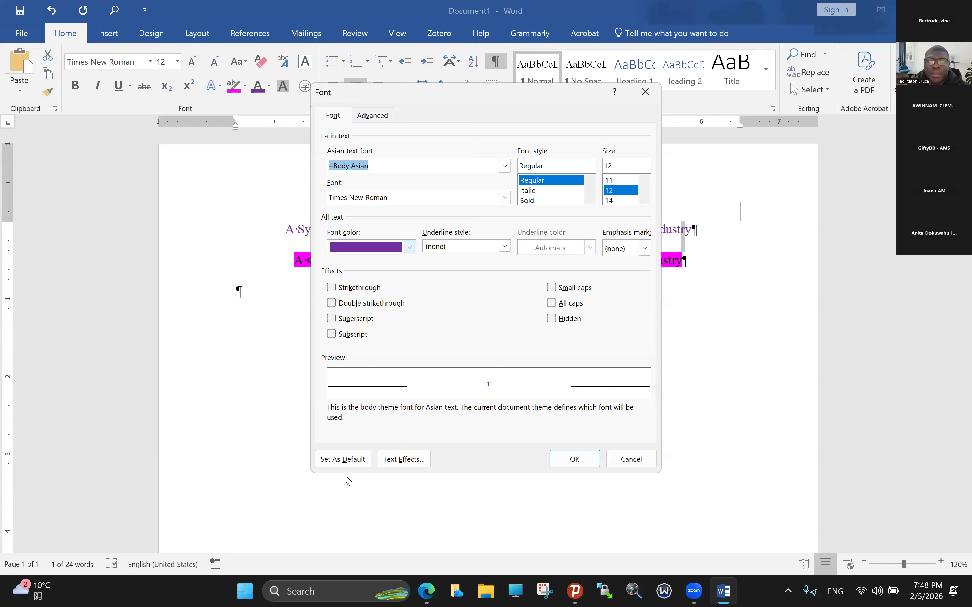
left_click(347, 437)
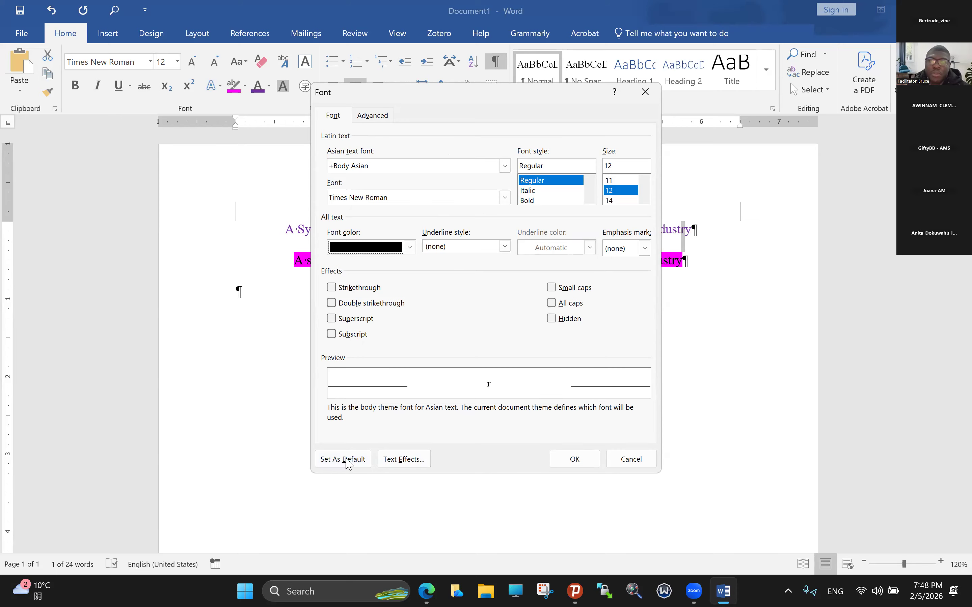
left_click(348, 462)
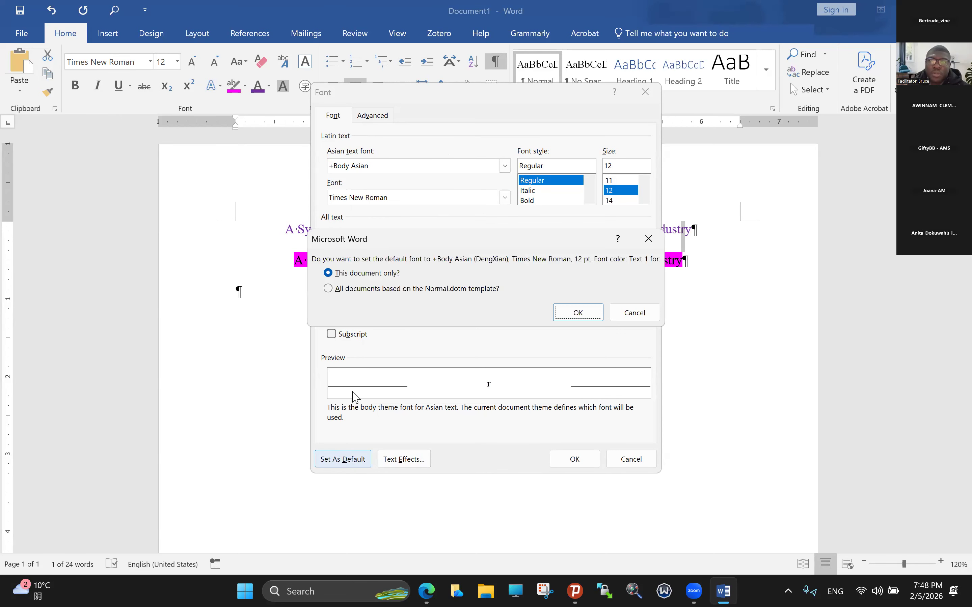
left_click(328, 289)
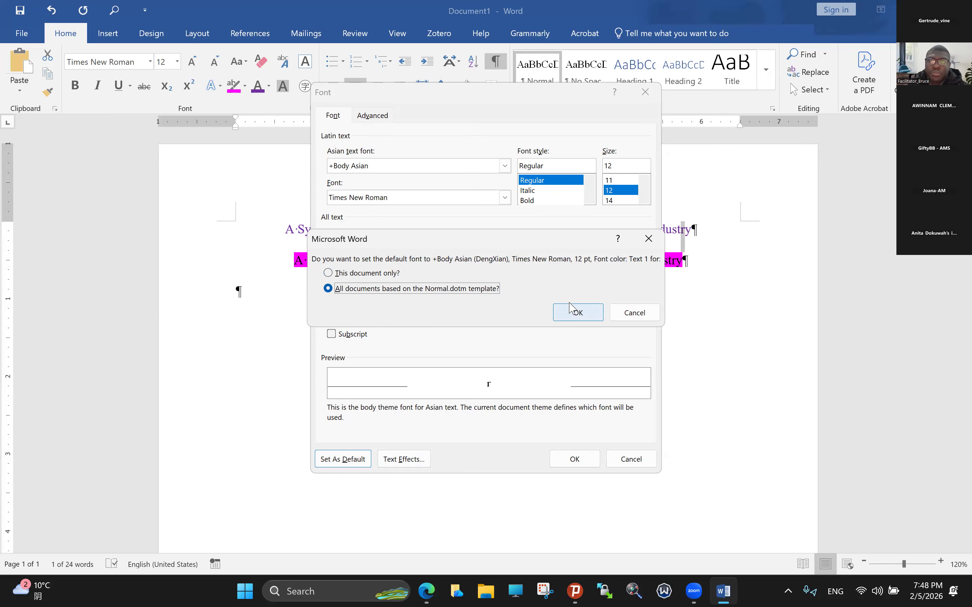
left_click(555, 310)
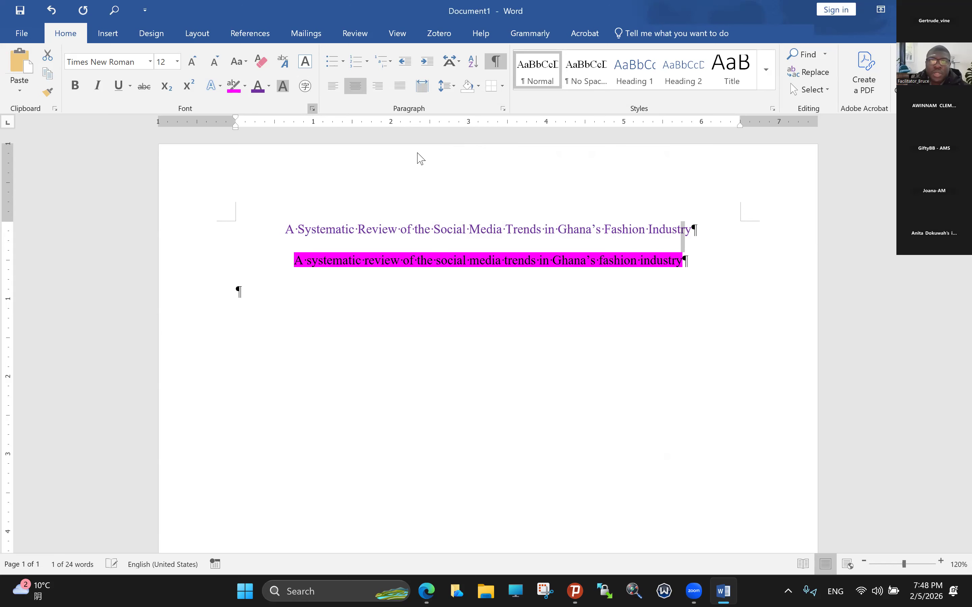
Step: Try Arial, 12 pt, purple as the default font for all documents based on the Normal.dotm template, and undo the change
key("ctrl+d")
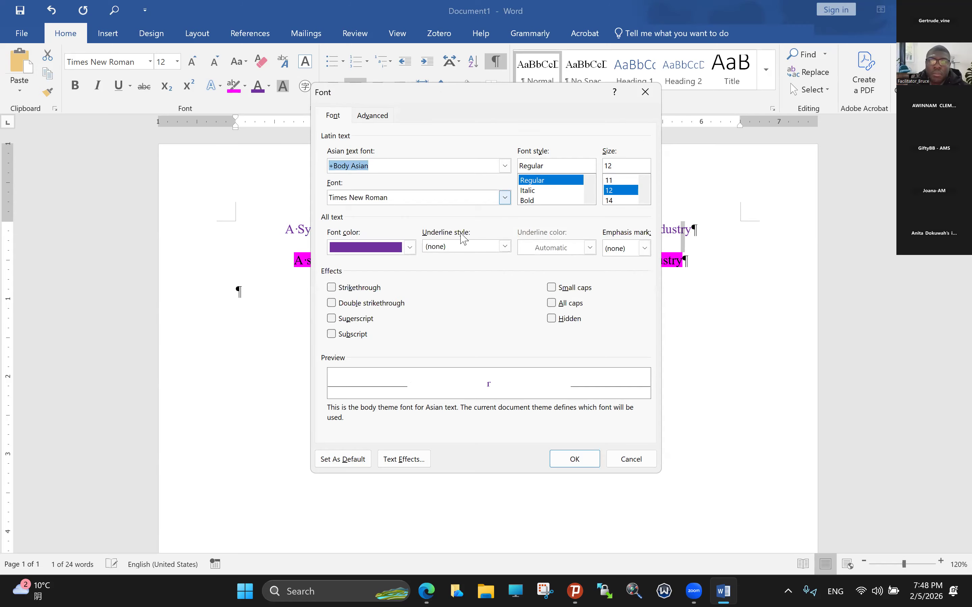
left_click(505, 197)
left_click_drag(505, 247, 504, 219)
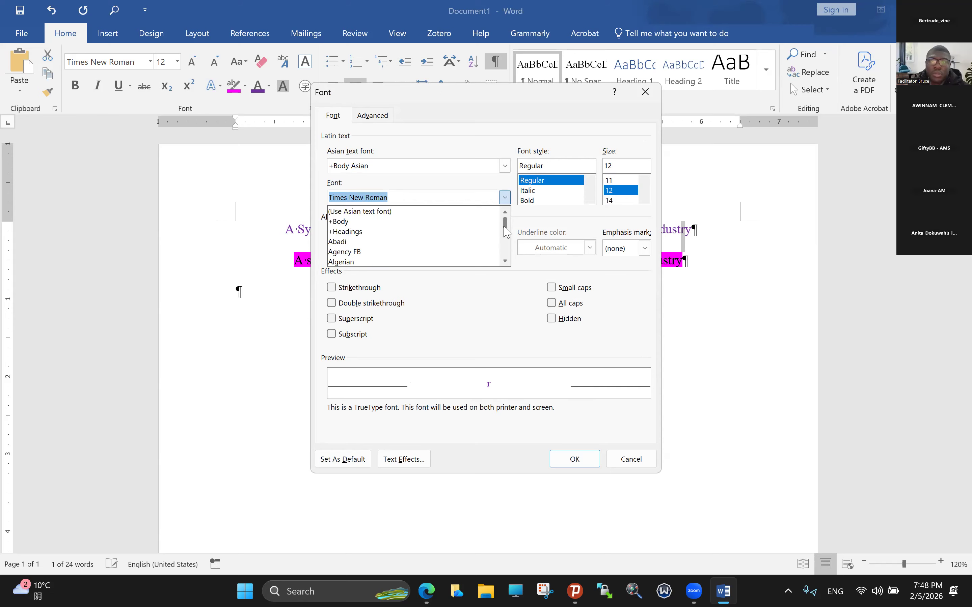
scroll(504, 230, "down", 4)
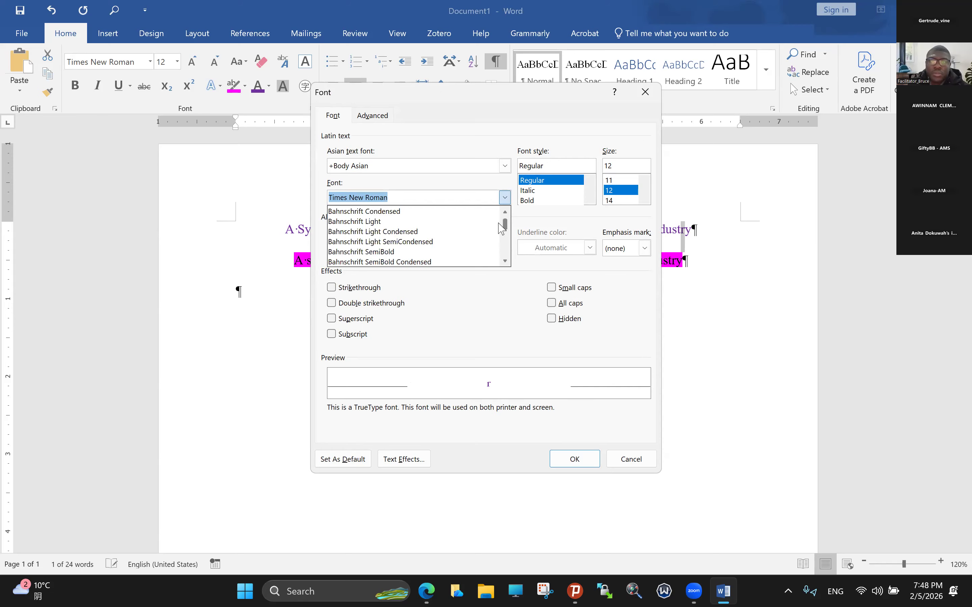
scroll(502, 228, "up", 2)
left_click(411, 211)
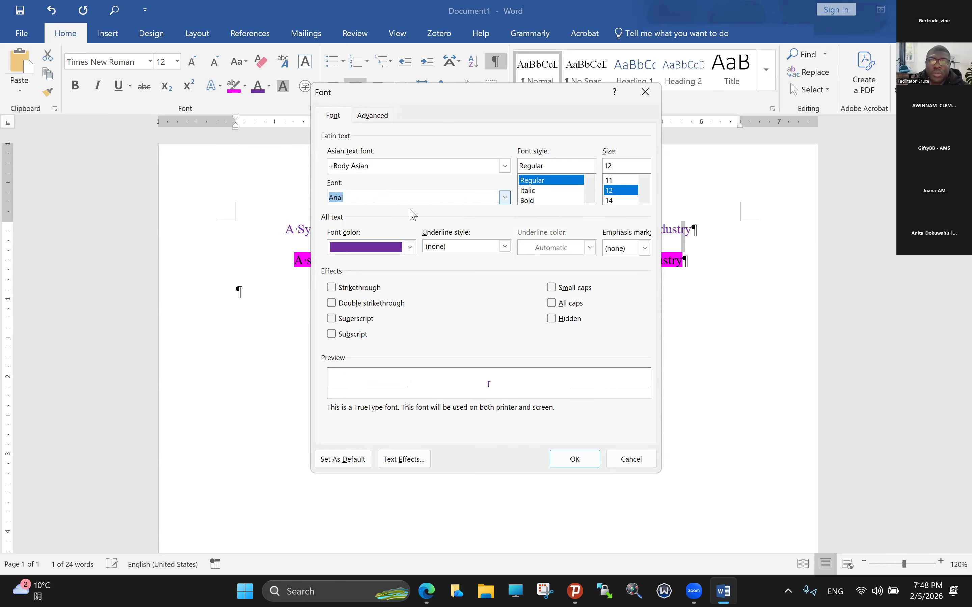
left_click(348, 463)
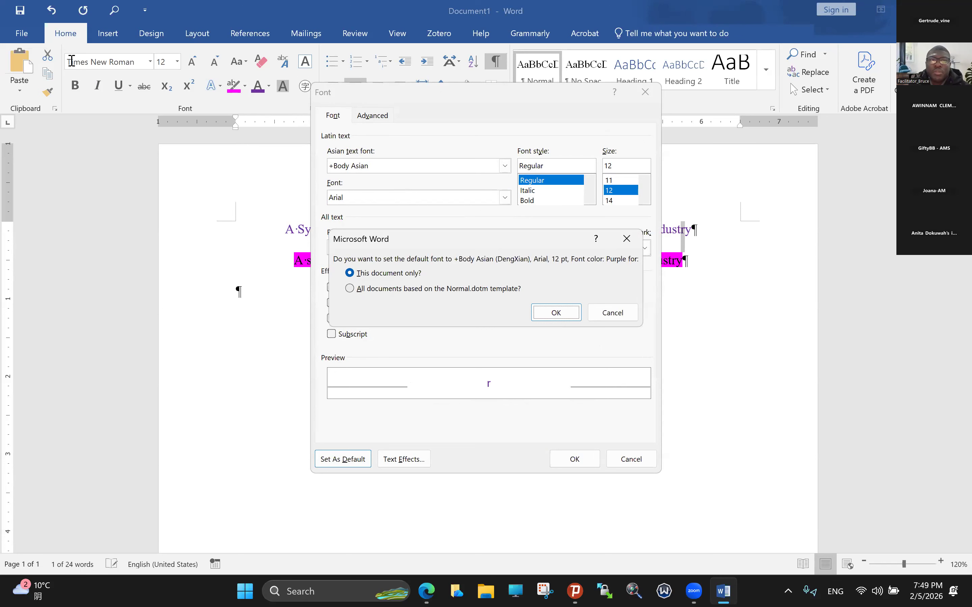
key("alt+a")
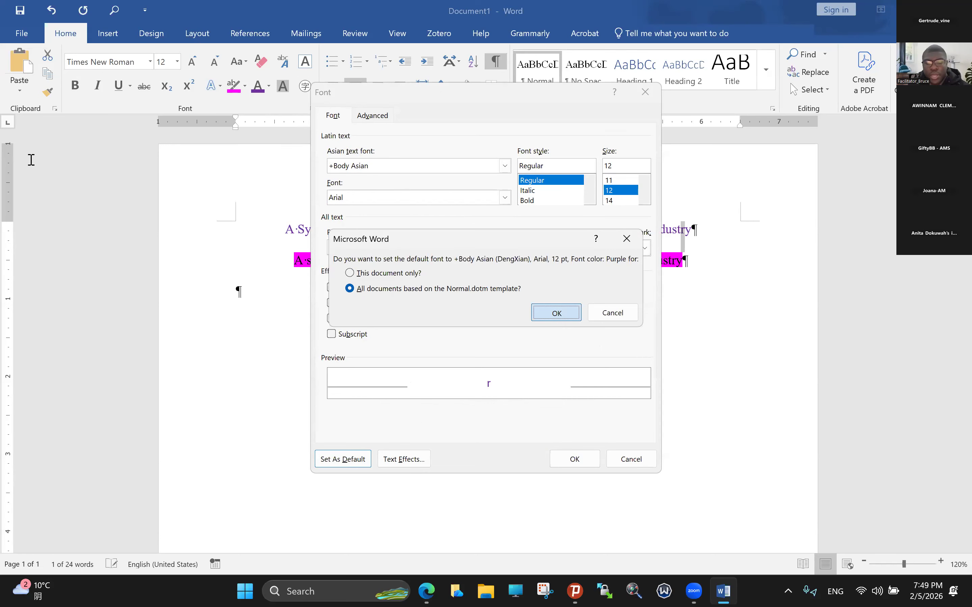
key("Return")
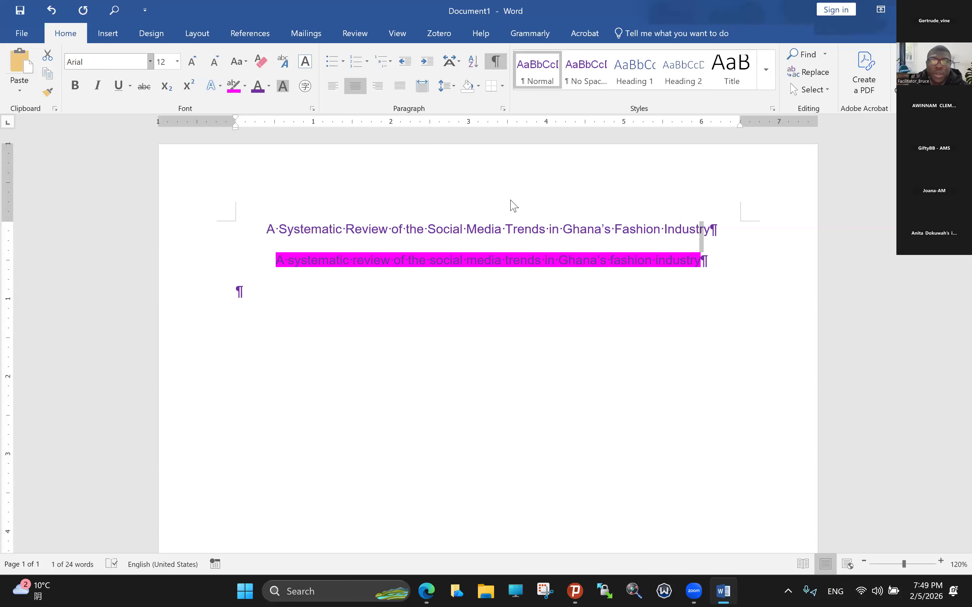
key("ctrl+z")
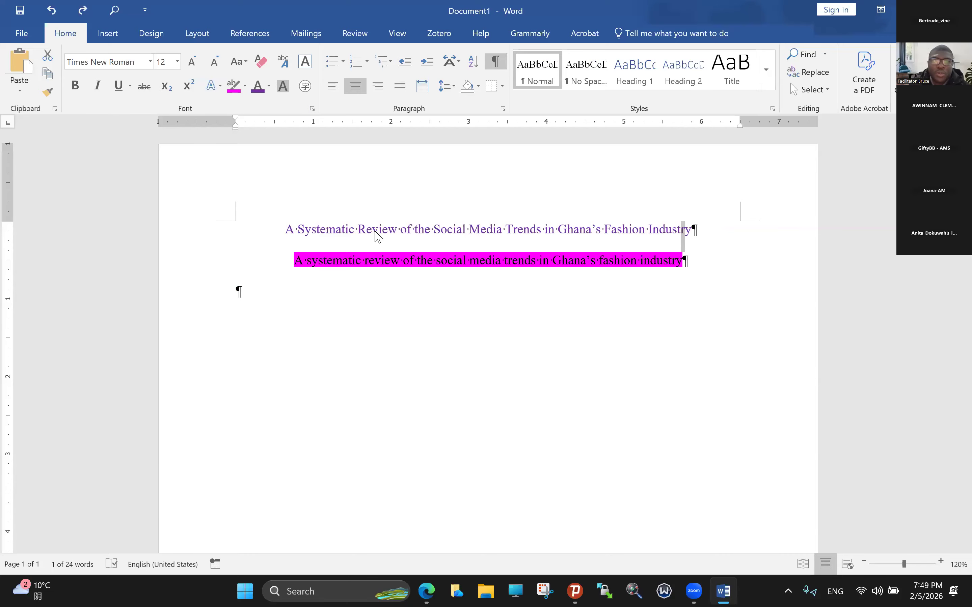
Step: Set the default font to Tahoma, 12 pt, purple, for all documents based on the Normal.dotm template
key("ctrl+d")
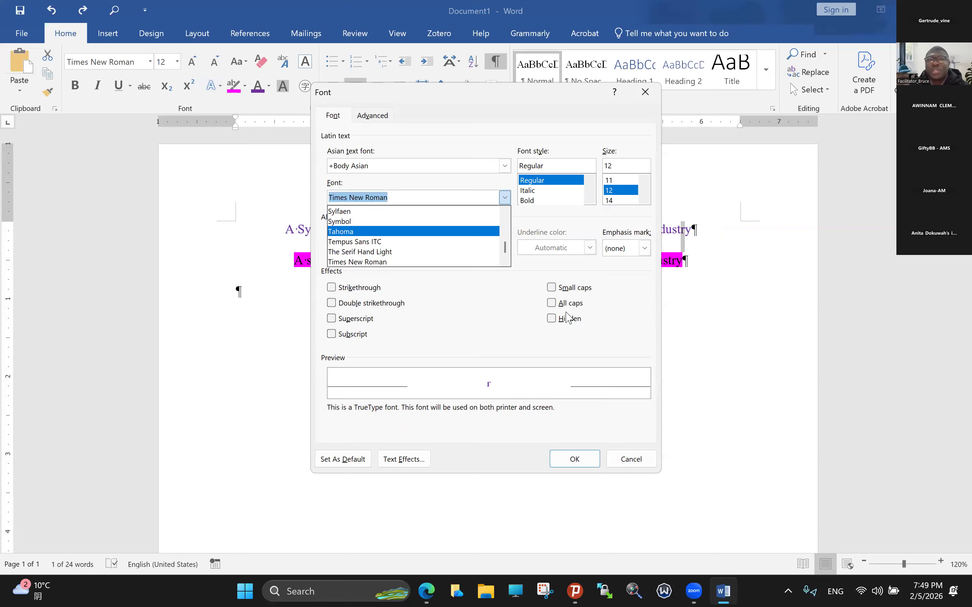
key("alt+d")
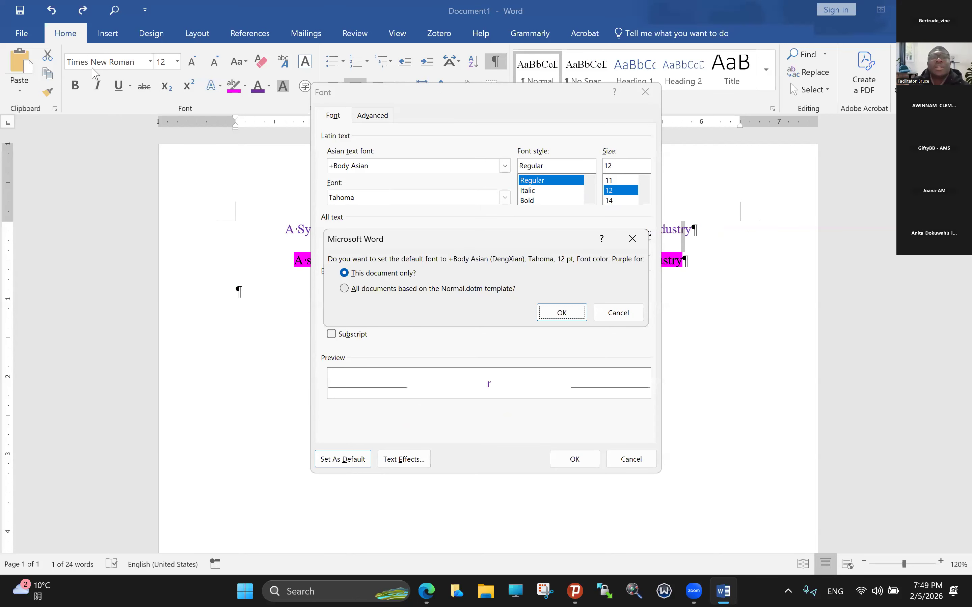
key("alt+a")
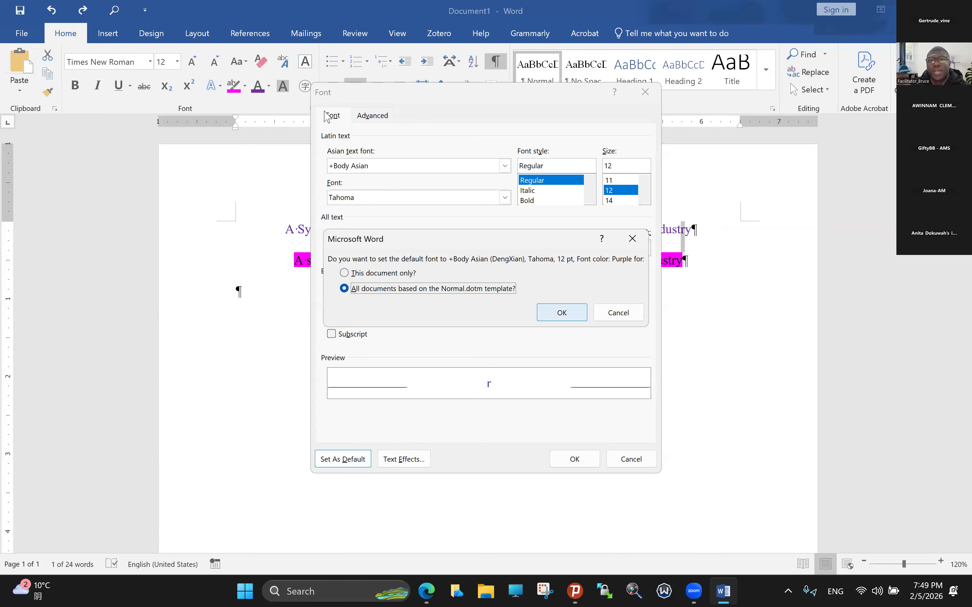
key("Return")
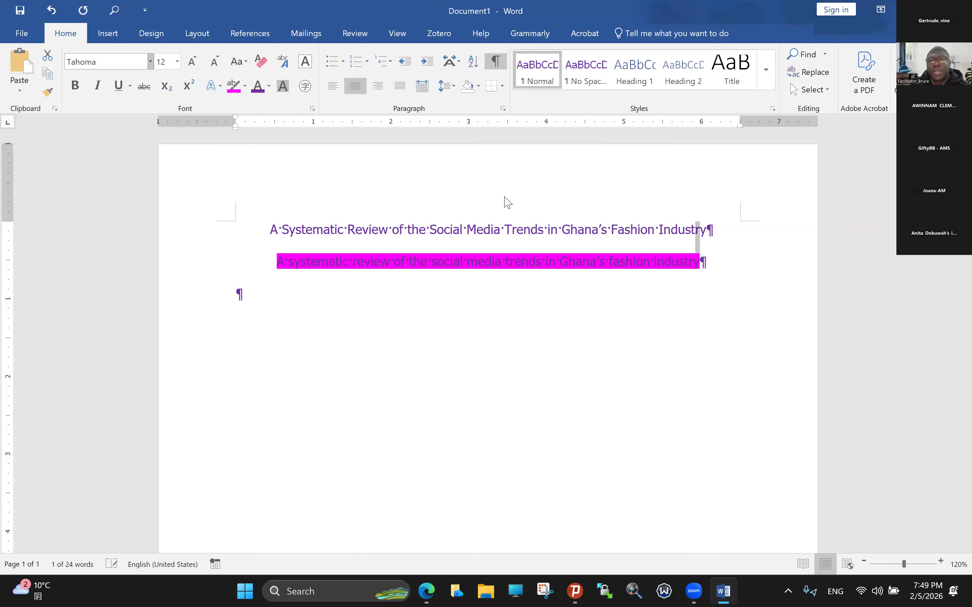
Step: Set the default font back to Times New Roman, 12 pt, purple, for this document only
key("ctrl+d")
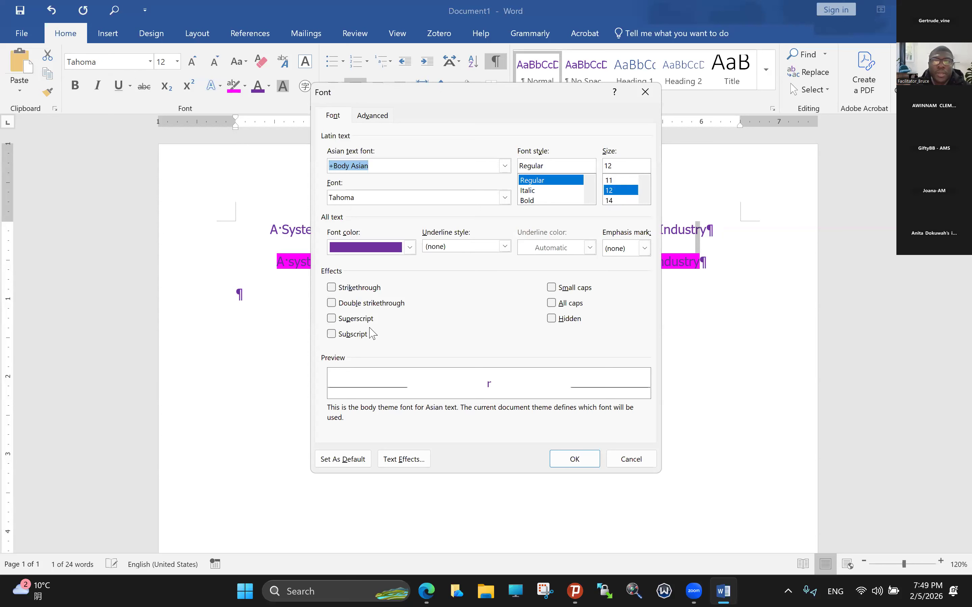
key("alt+f")
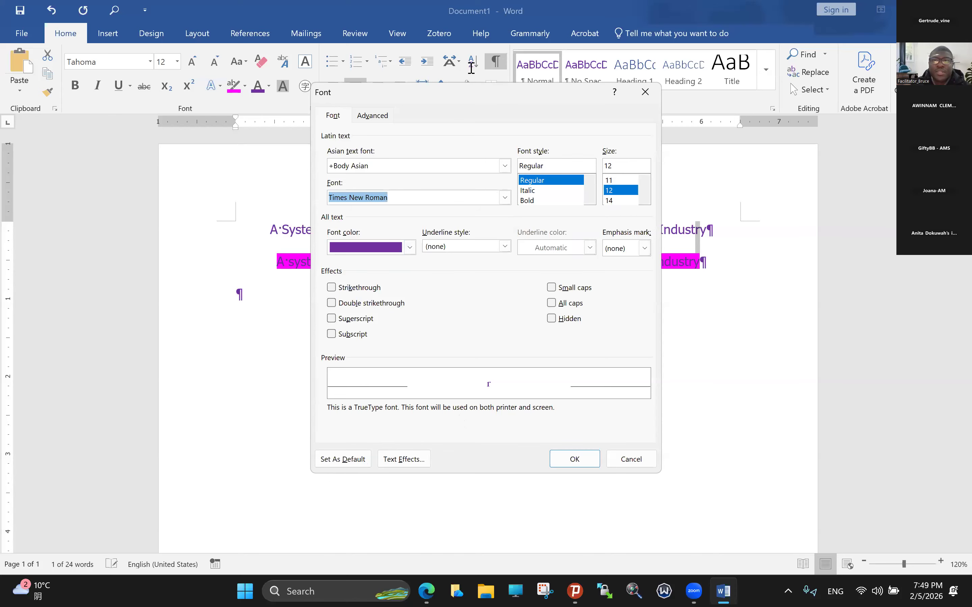
key("alt+d")
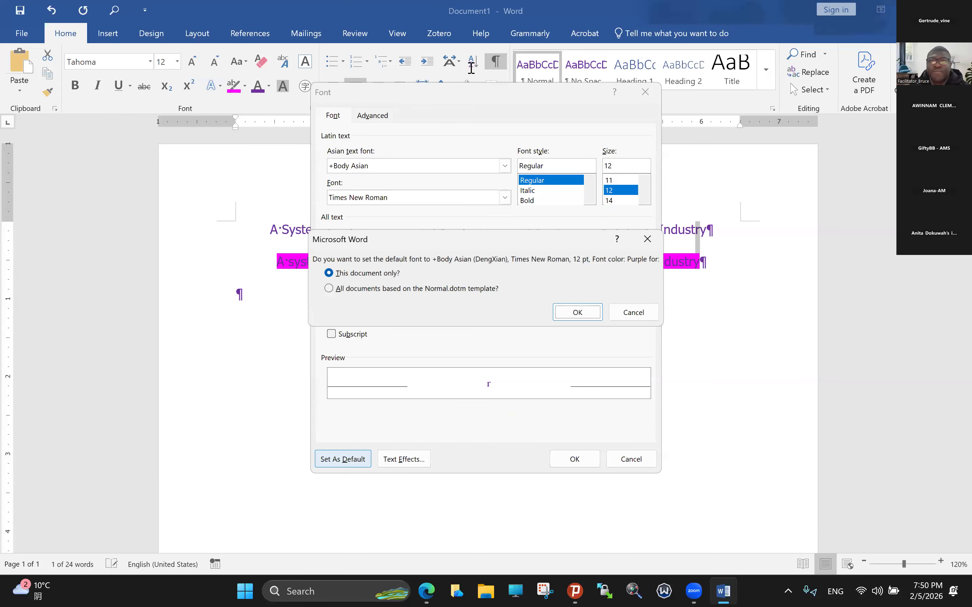
key("Return")
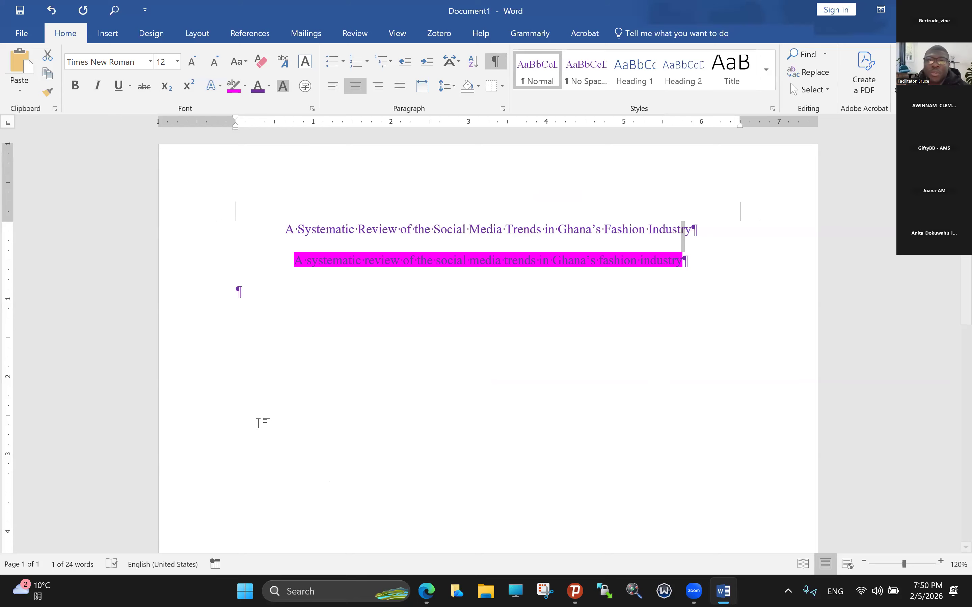
Step: Delete both title lines to empty the document
key("ctrl+a")
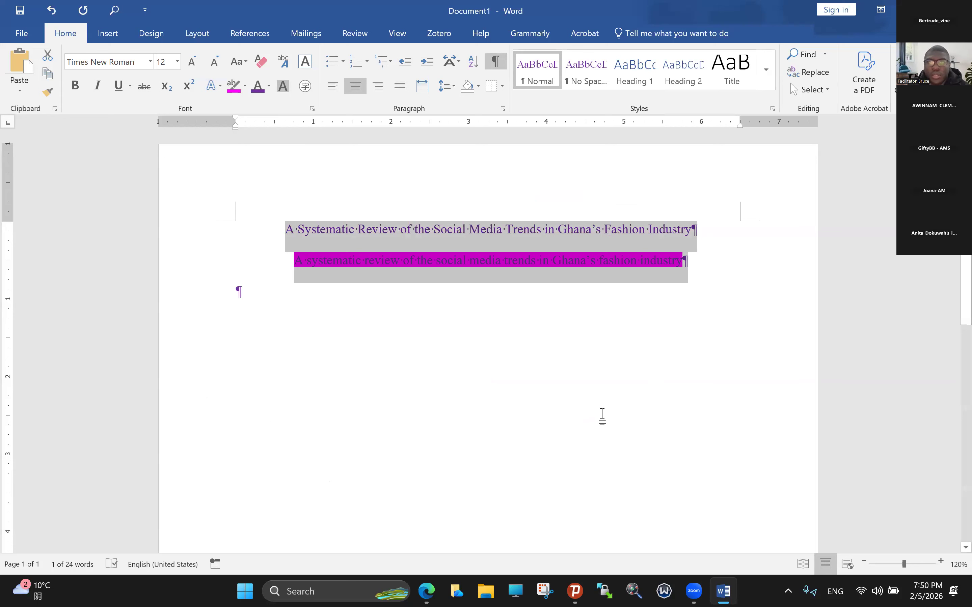
key("Delete")
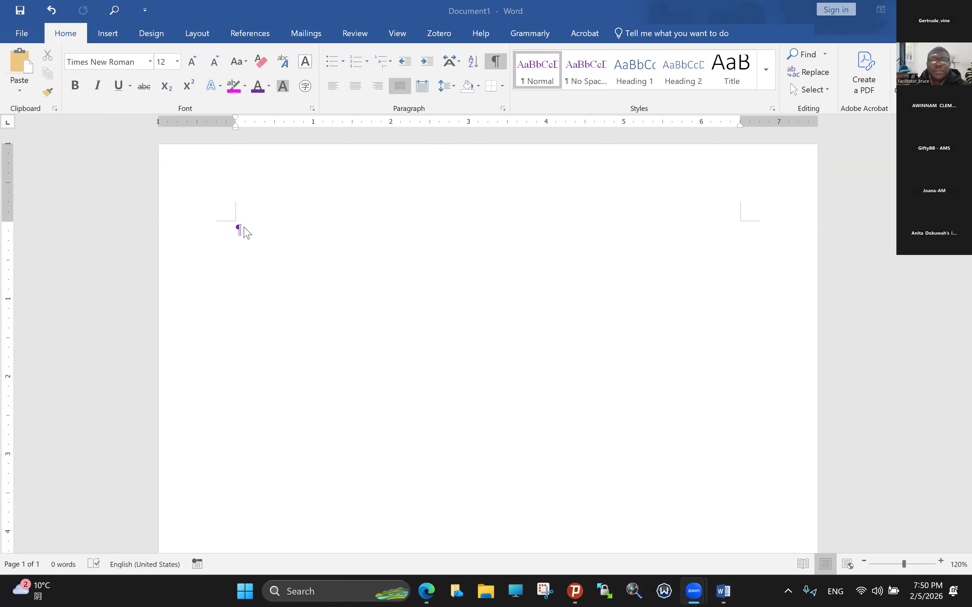
Step: Reset the font color of the empty paragraph to Automatic and set the text highlight to No Color
left_click(266, 83)
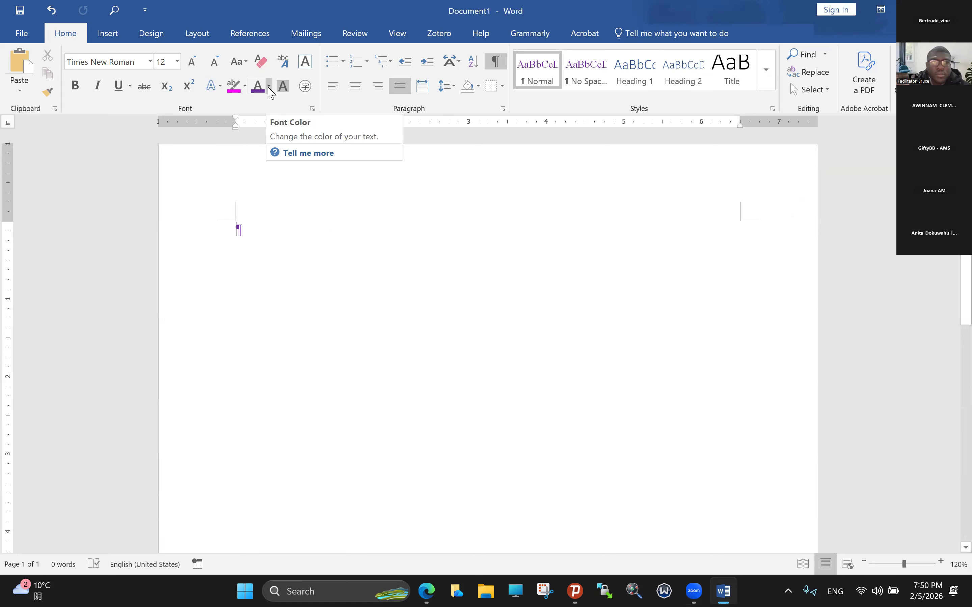
left_click(269, 88)
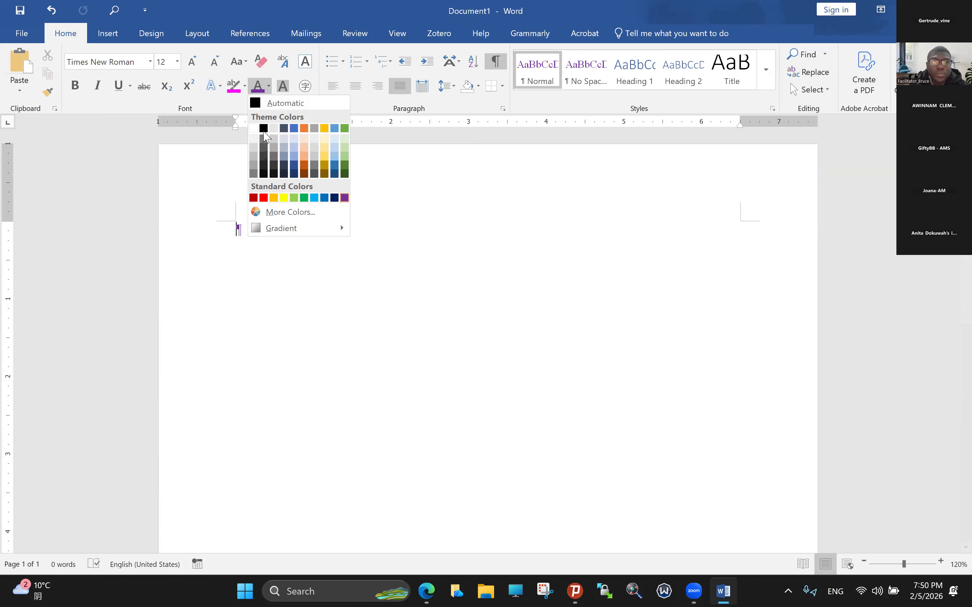
left_click(253, 101)
left_click(245, 87)
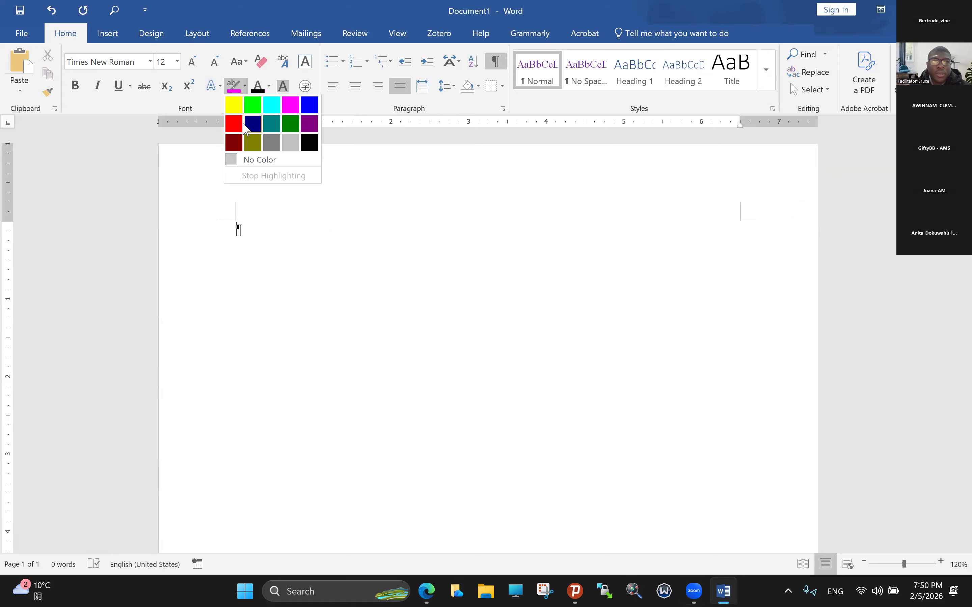
left_click(249, 160)
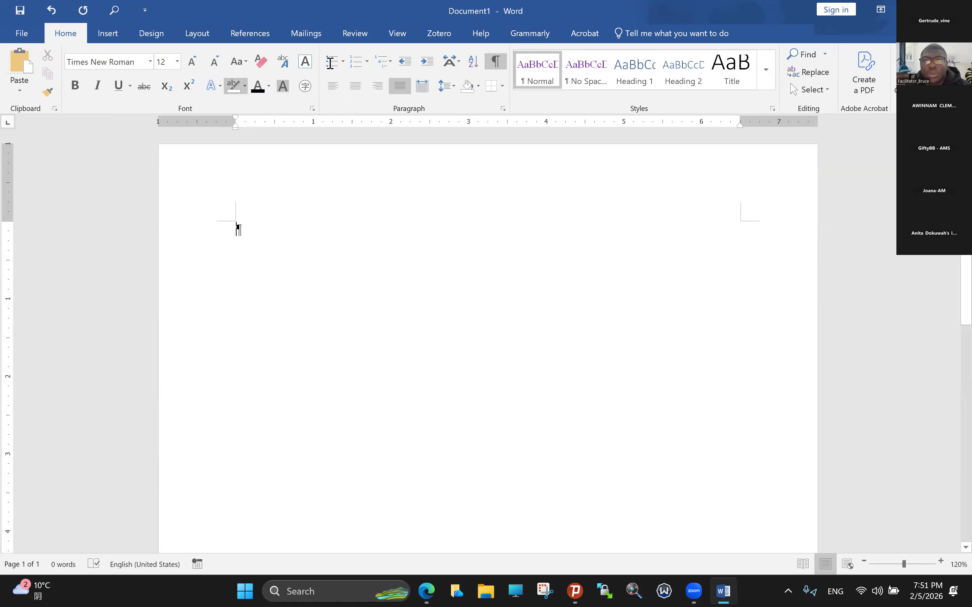
Step: Set the default font to Times New Roman, 12 pt, black for all documents based on the Normal.dotm template
left_click(313, 109)
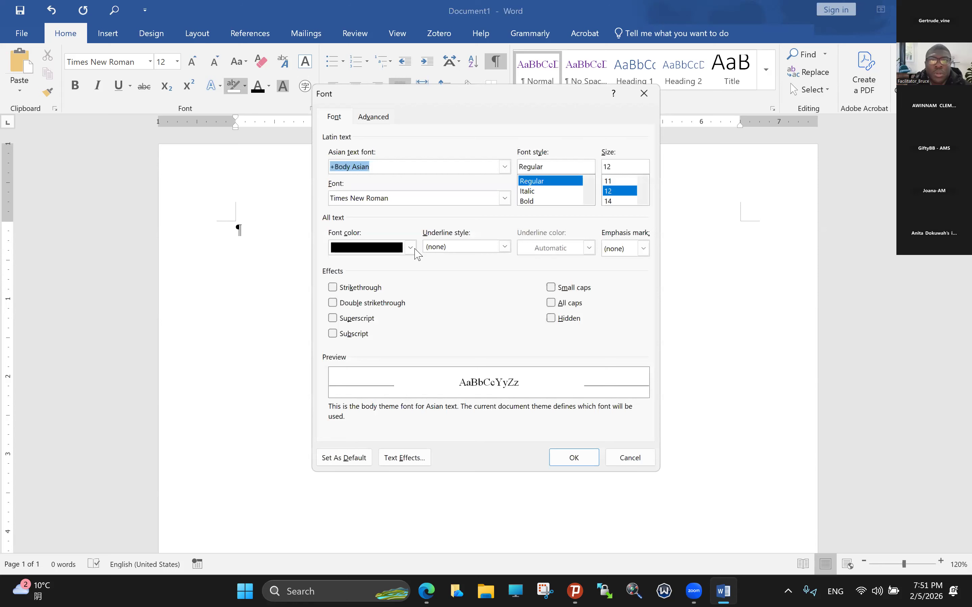
left_click(348, 465)
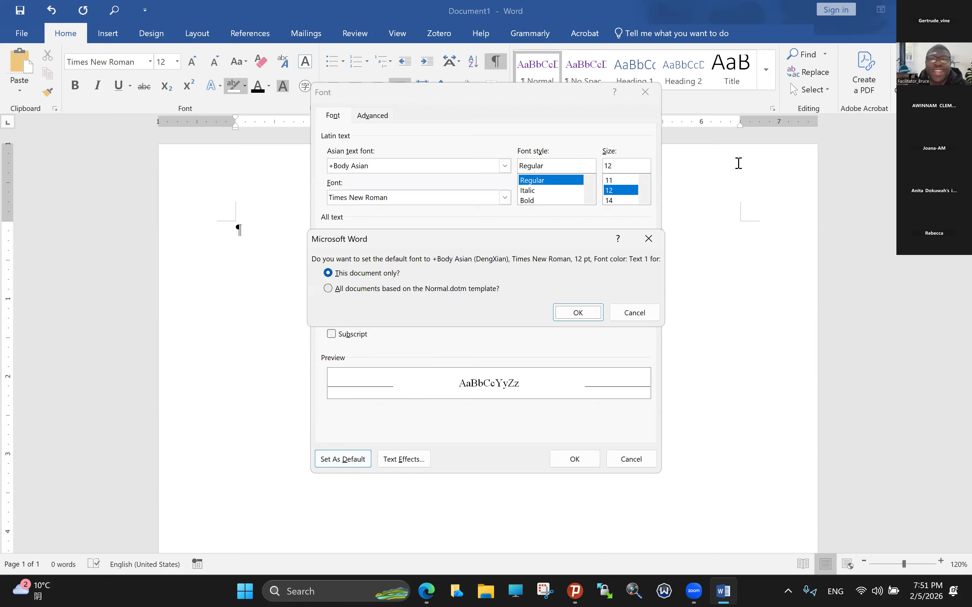
key("alt+a")
key("Return")
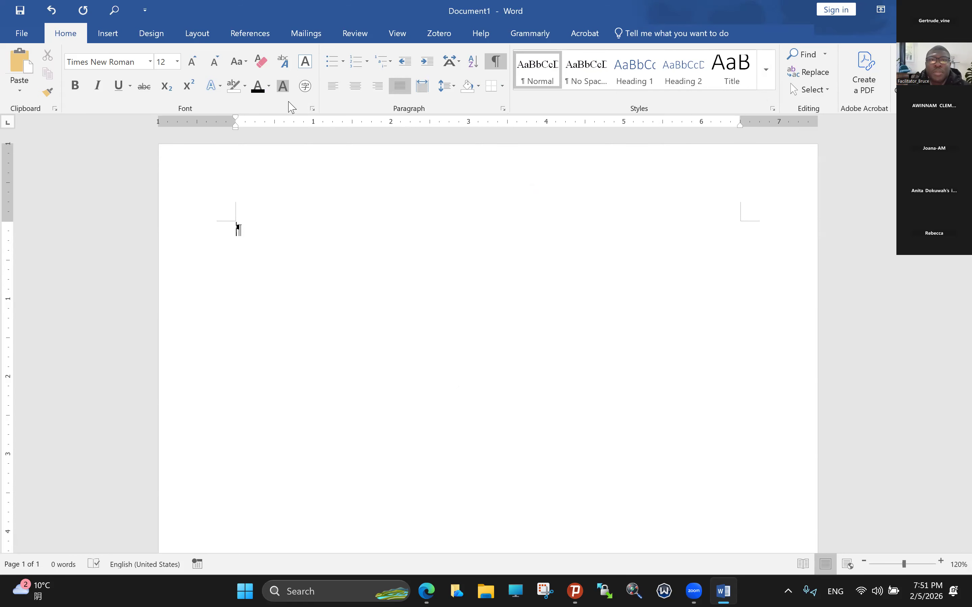
left_click(168, 37)
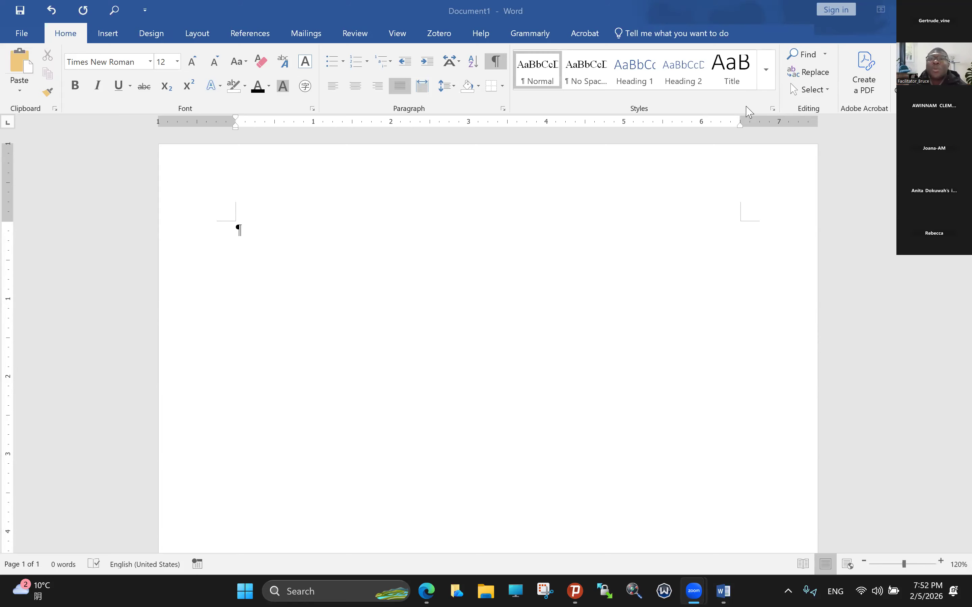
Step: Open the Normal style for modification and examine its font, alignment, line spacing and paragraph spacing description
left_click(537, 77)
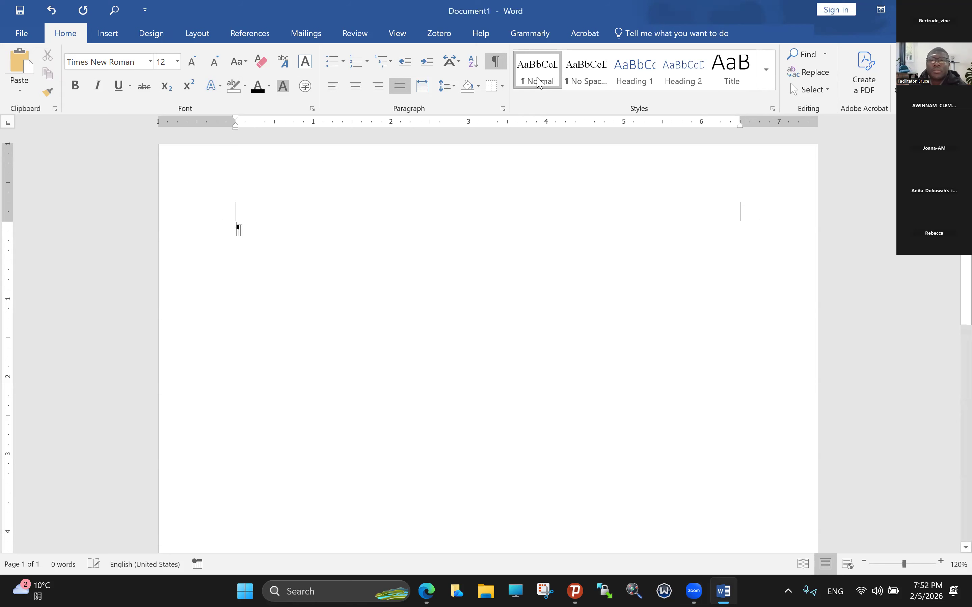
left_click(765, 69)
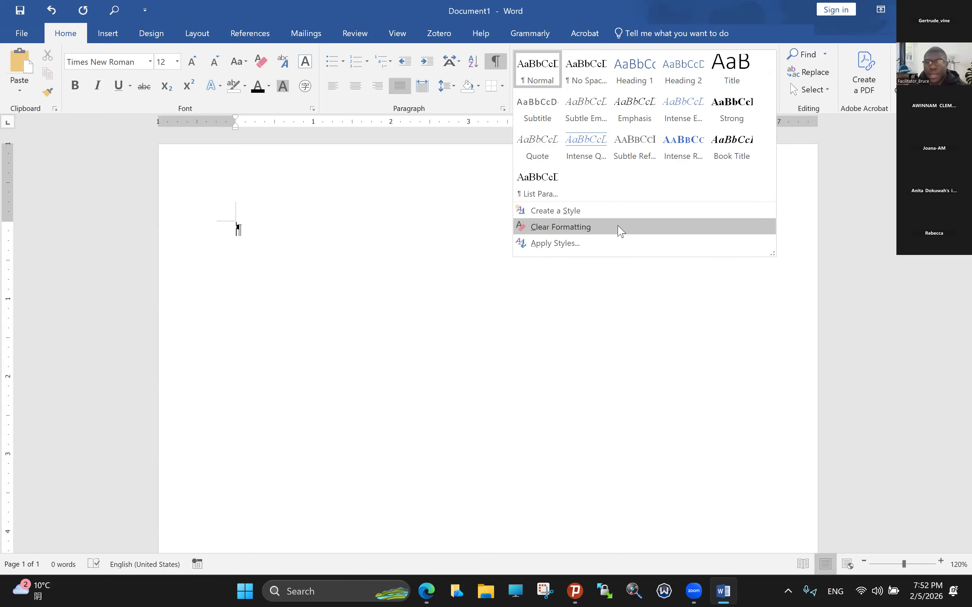
right_click(541, 81)
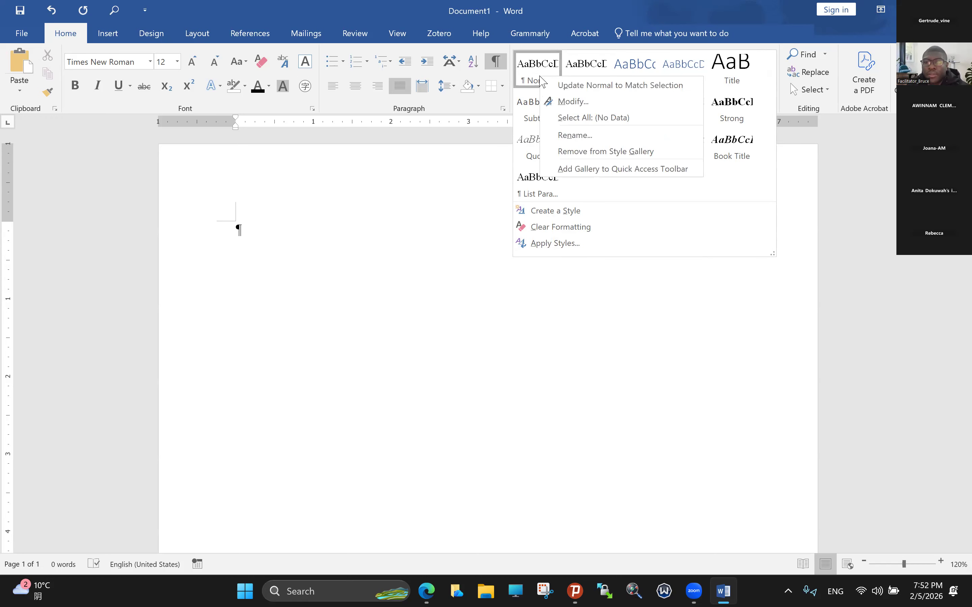
key("Down")
key("Down")
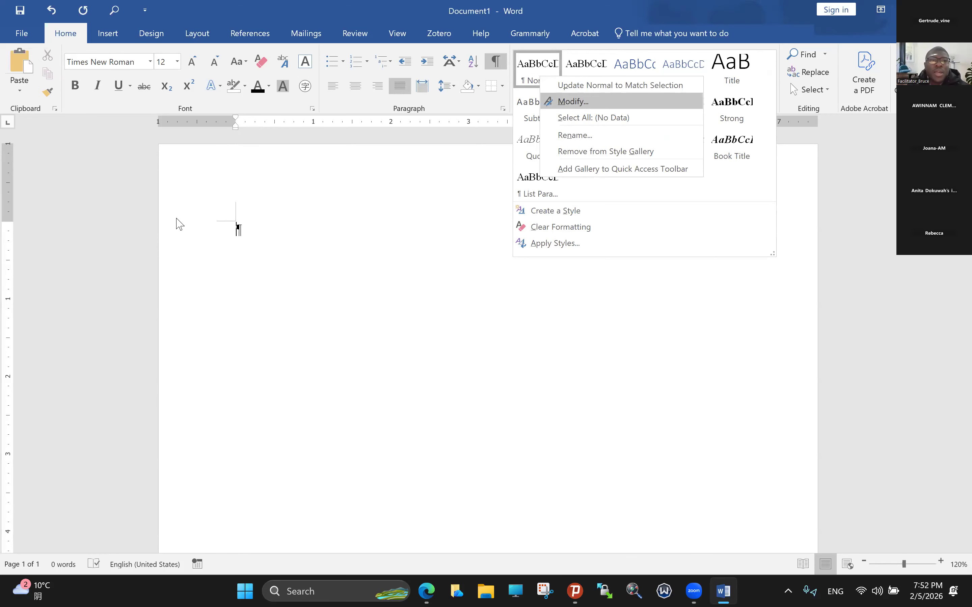
key("Return")
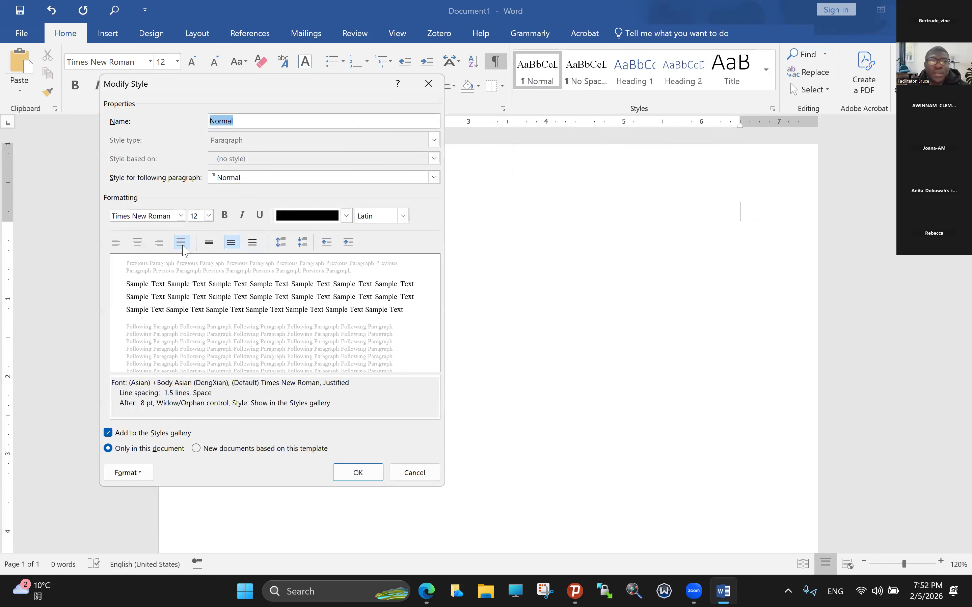
left_click(232, 243)
left_click(321, 409)
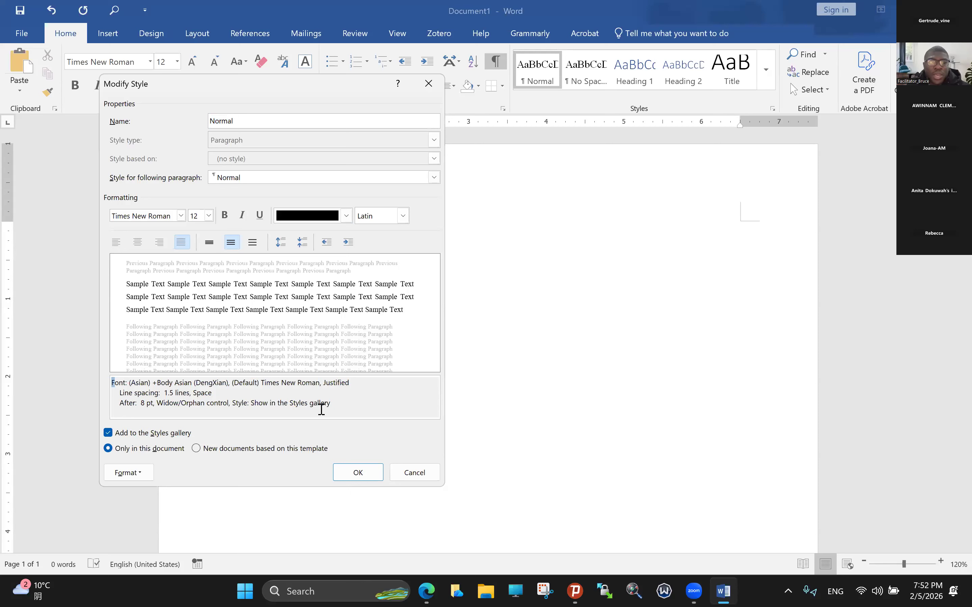
left_click(321, 409)
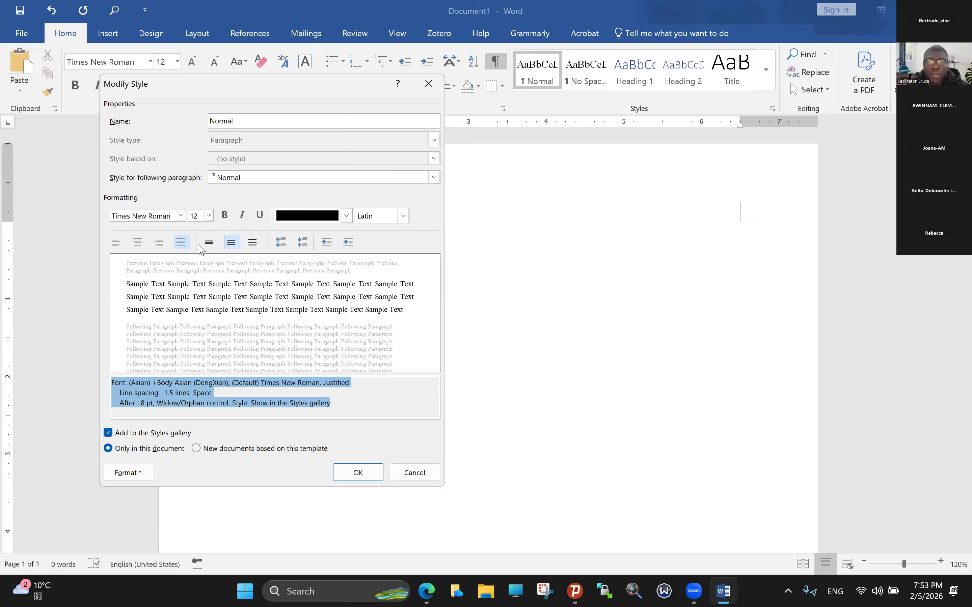
Step: Set the Normal style's font size to 22 pt, only in this document
left_click(209, 215)
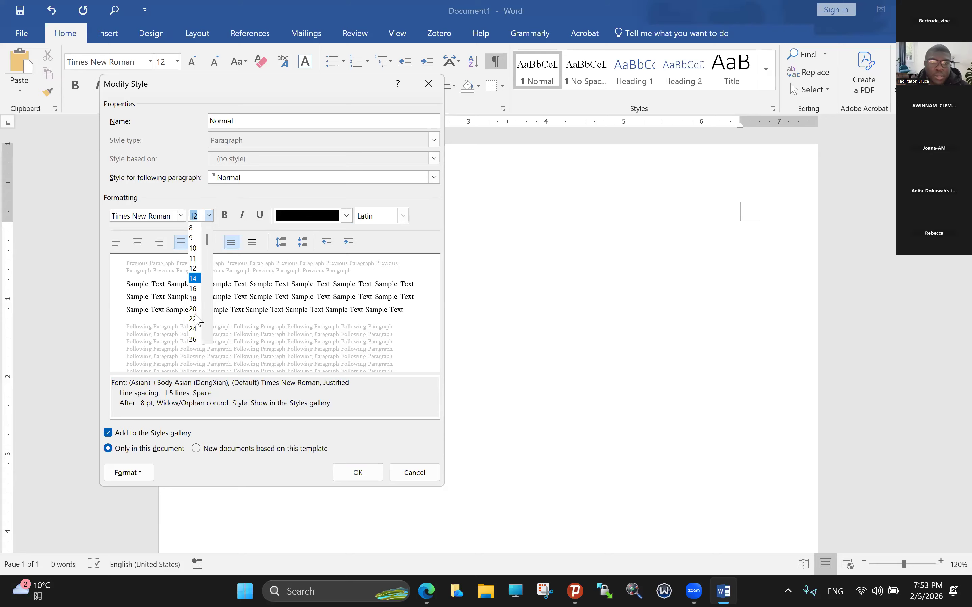
key("Return")
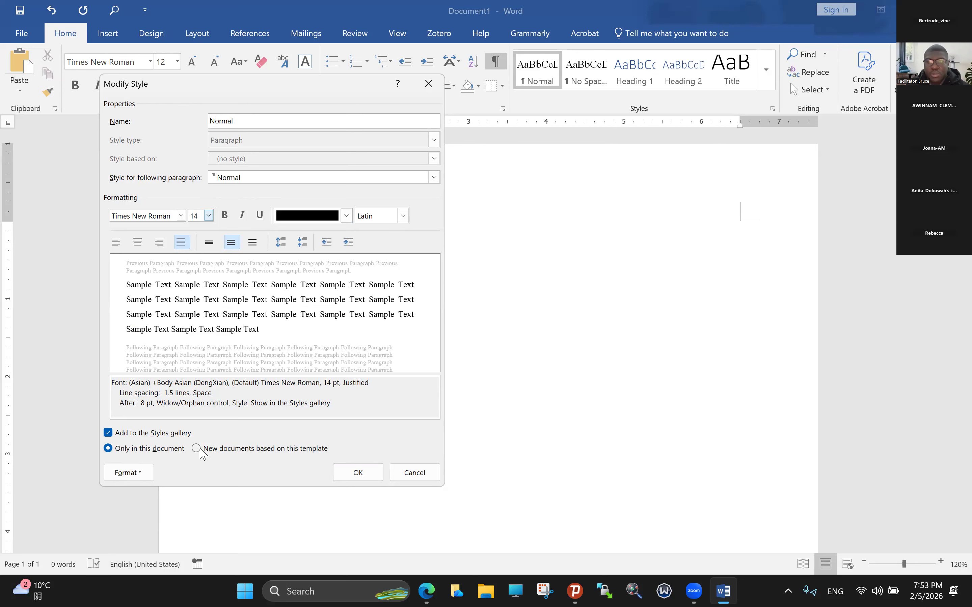
scroll(200, 449, "down", 4)
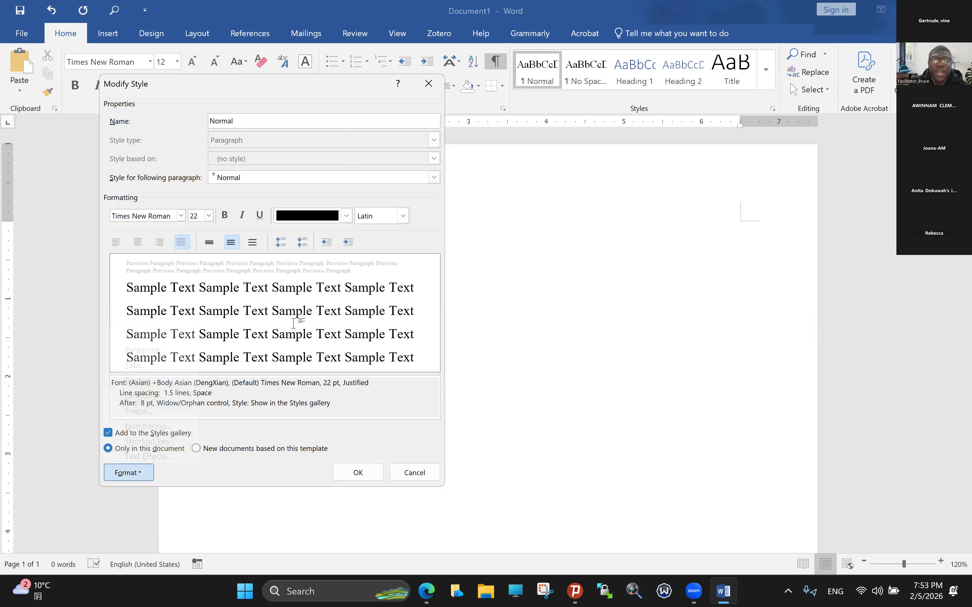
key("Return")
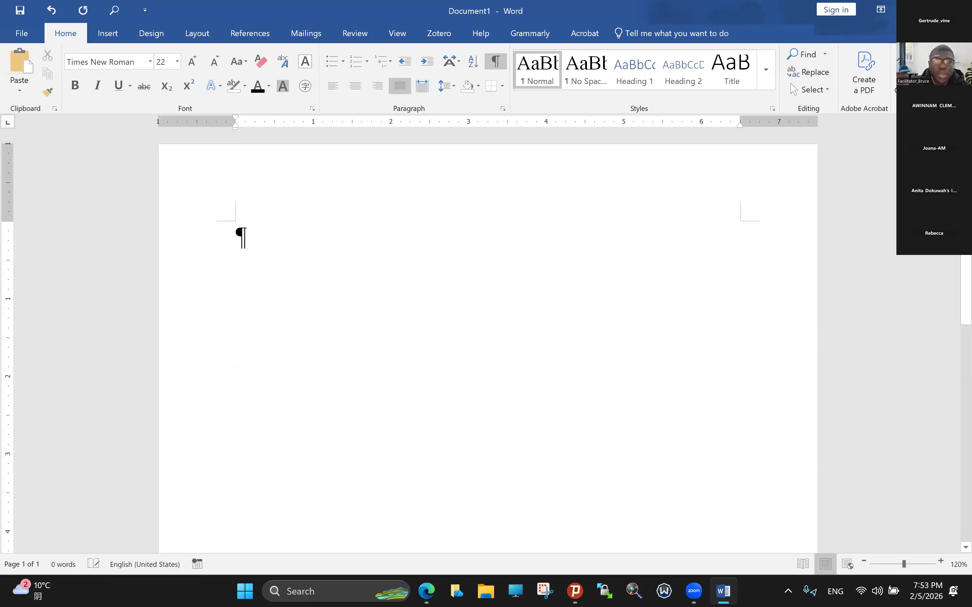
Step: Enter the sample line "Every text is 22" in the empty document, with superscript left off
type("ev")
key("BackSpace")
key("BackSpace")
type("Every")
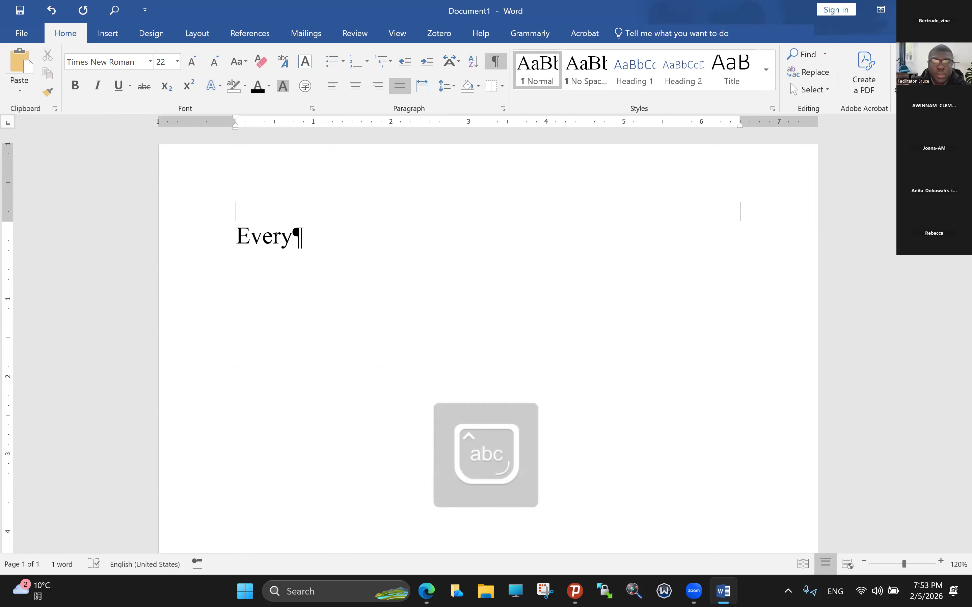
type(" text")
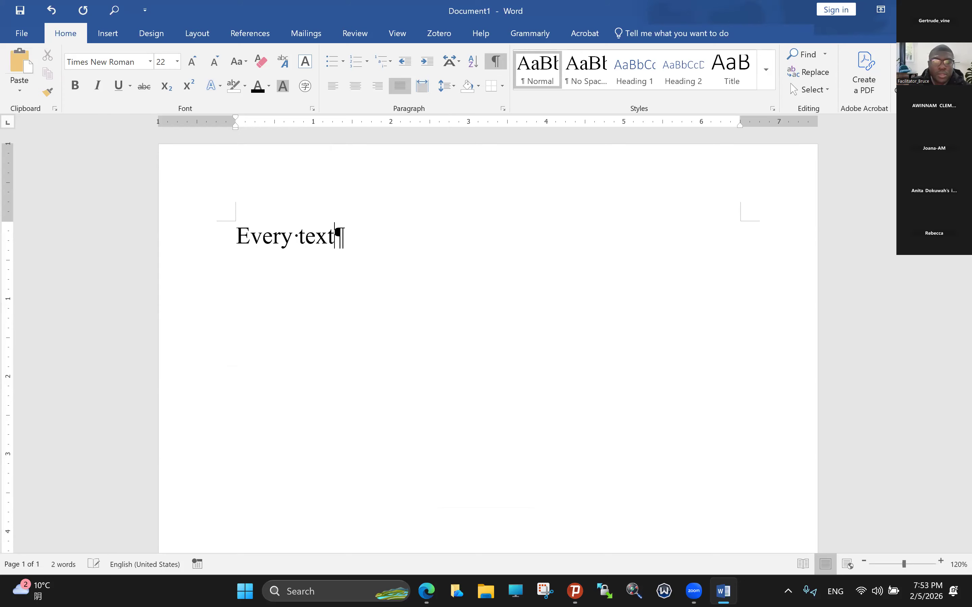
type(" is 22")
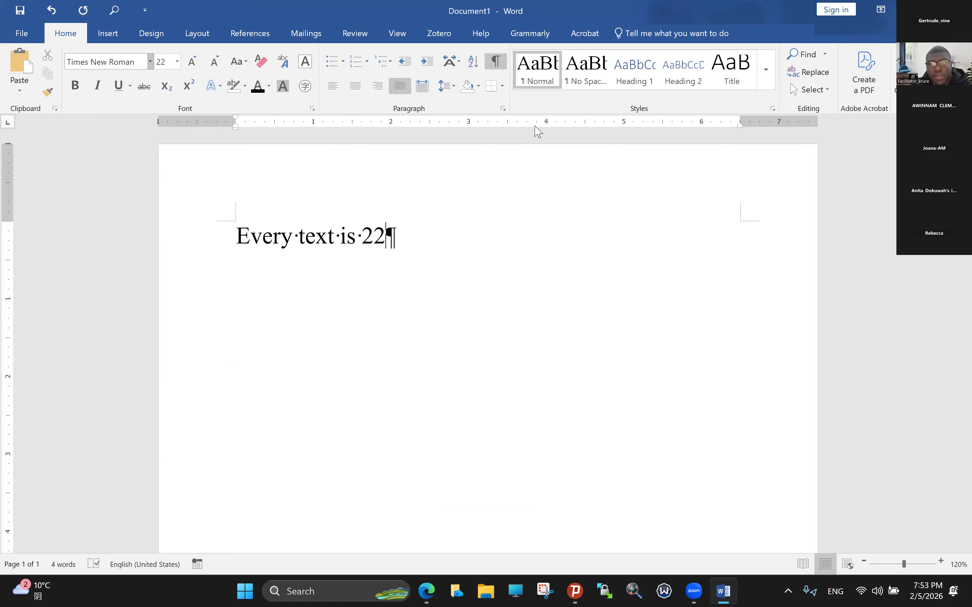
key("ctrl+shift+equal")
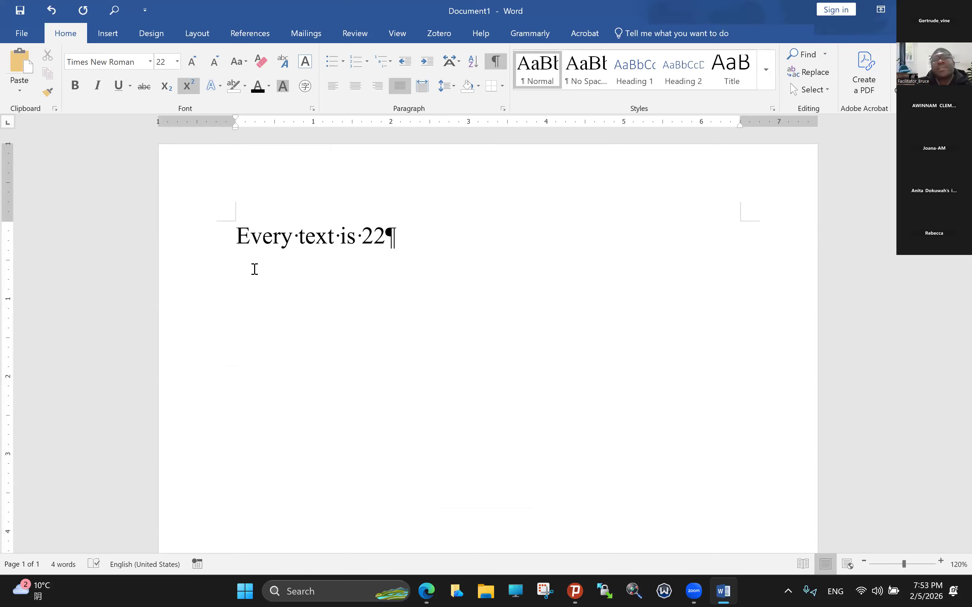
key("ctrl+shift+equal")
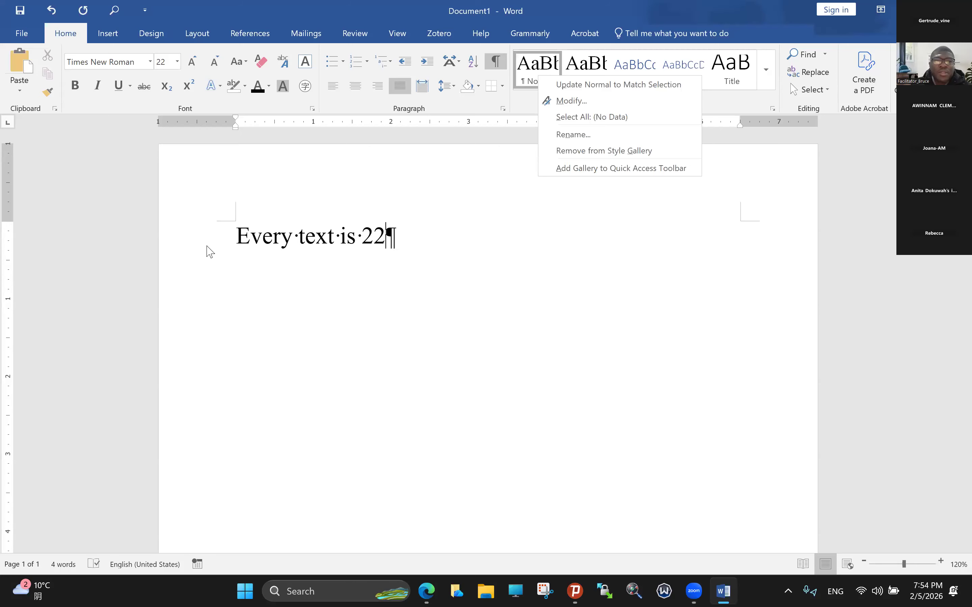
Step: Modify the Normal style's font size to 48 pt, only in this document
key("m")
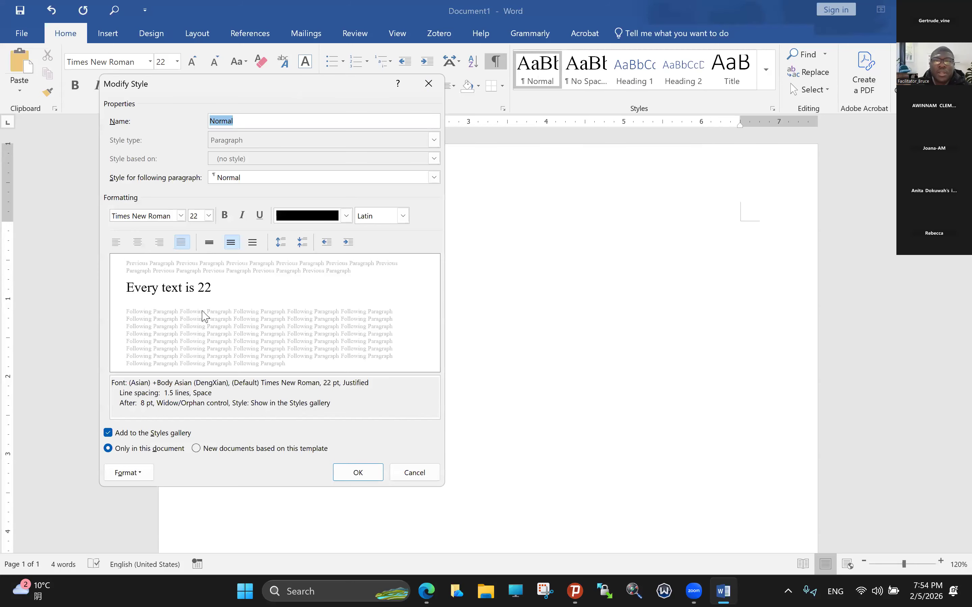
left_click(208, 215)
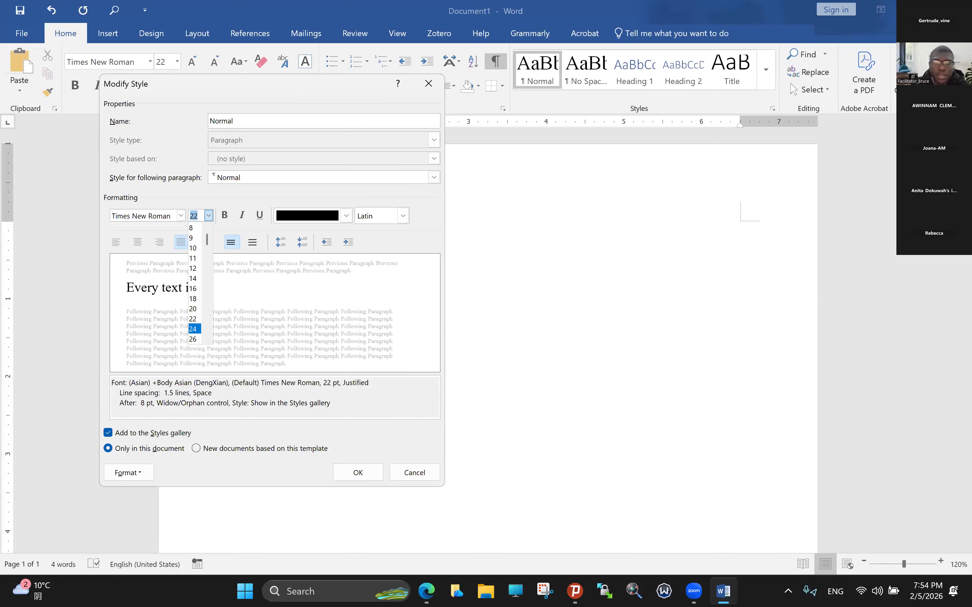
scroll(194, 329, "down", 2)
left_click(194, 329)
left_click(358, 472)
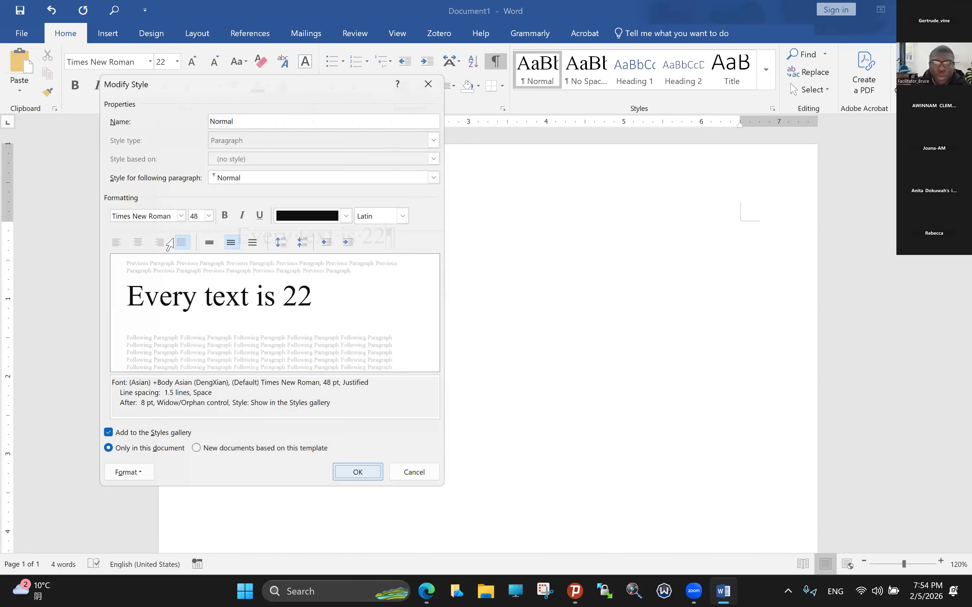
Step: Copy the sample line "Every text is 22" and paste it twice below the original
left_click(234, 366, "shift")
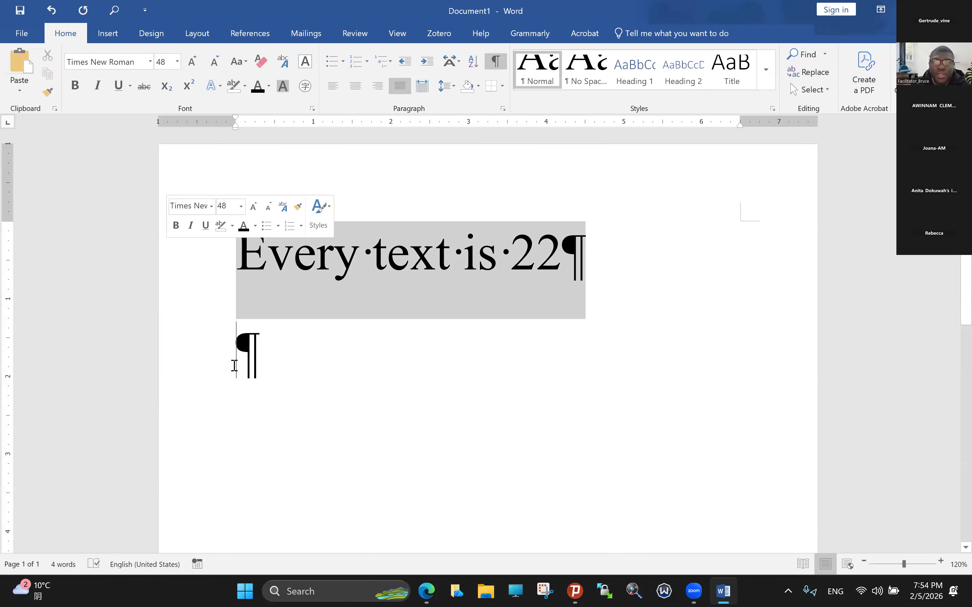
key("ctrl+c")
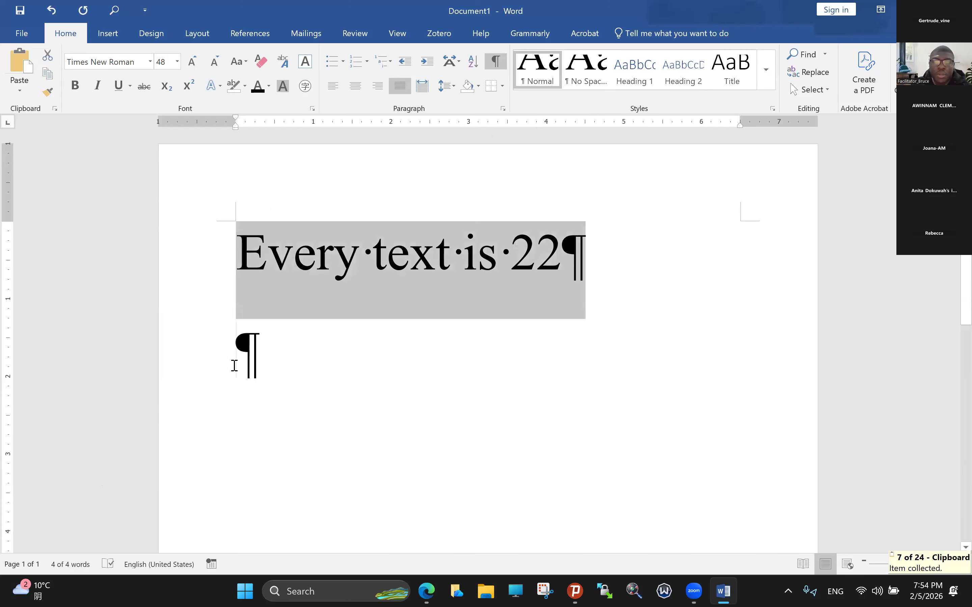
left_click(234, 366)
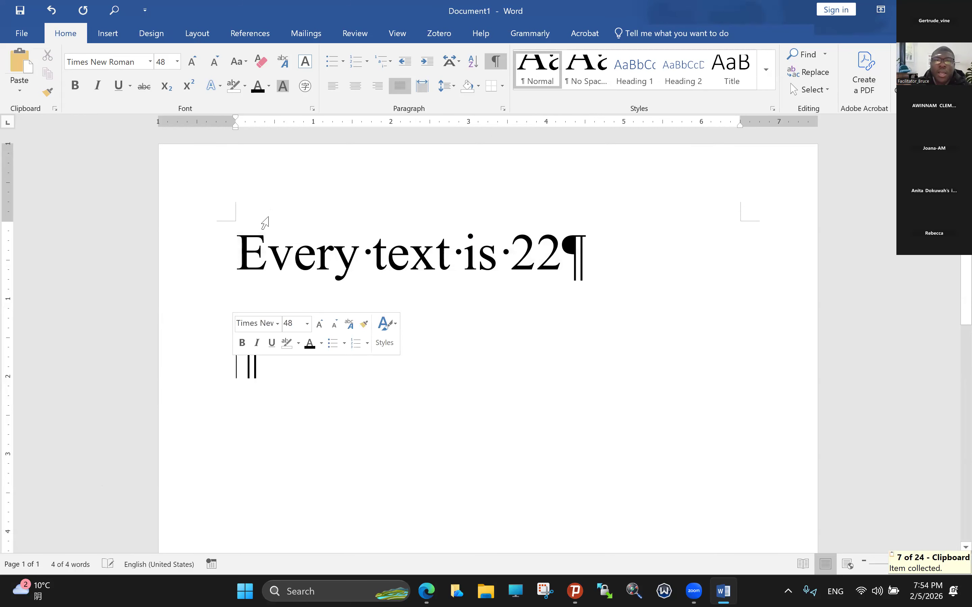
key("ctrl+v")
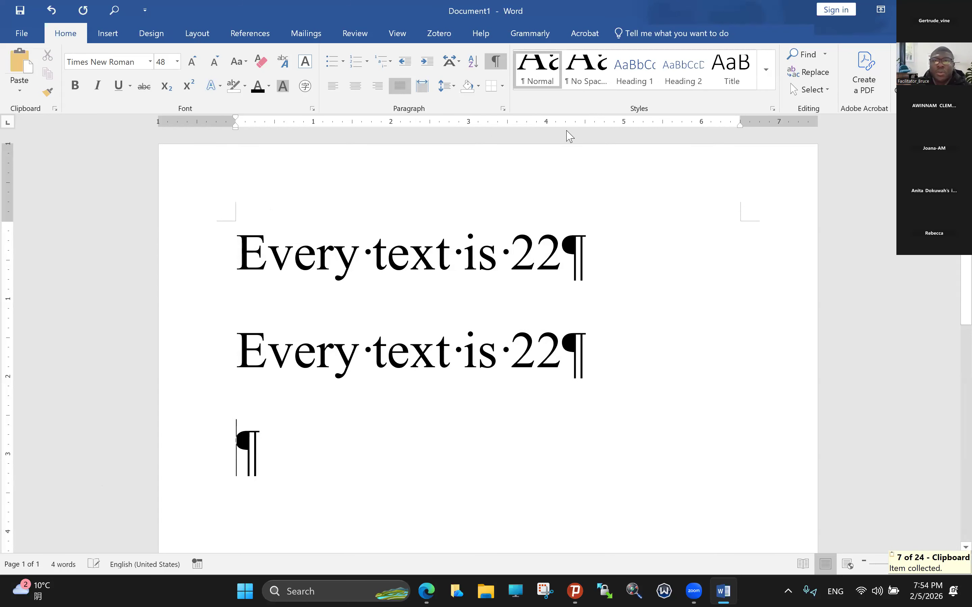
key("ctrl+v")
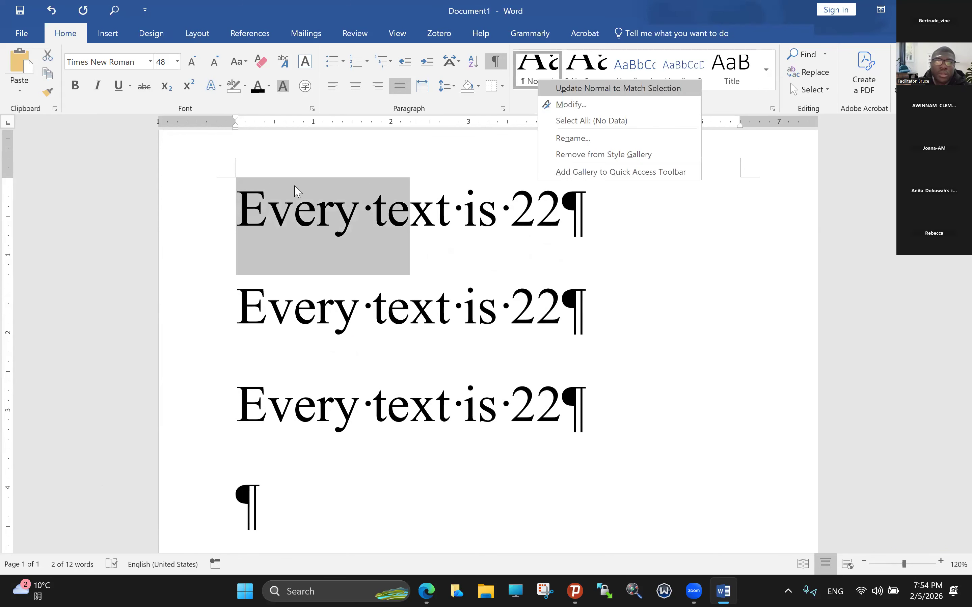
Step: Set the Normal style's font size back to 12 pt and delete all the sample lines
left_click(618, 89)
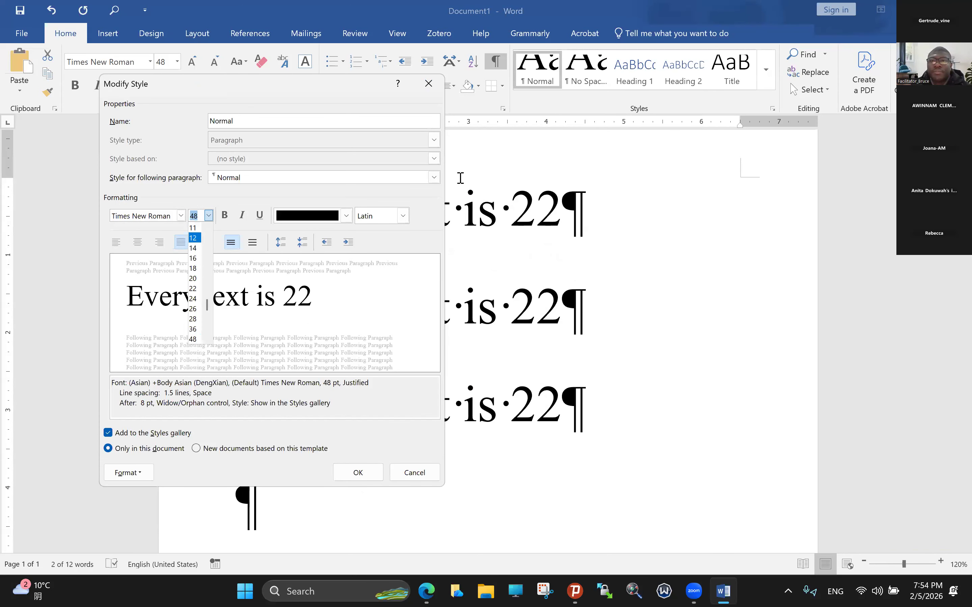
key("Return")
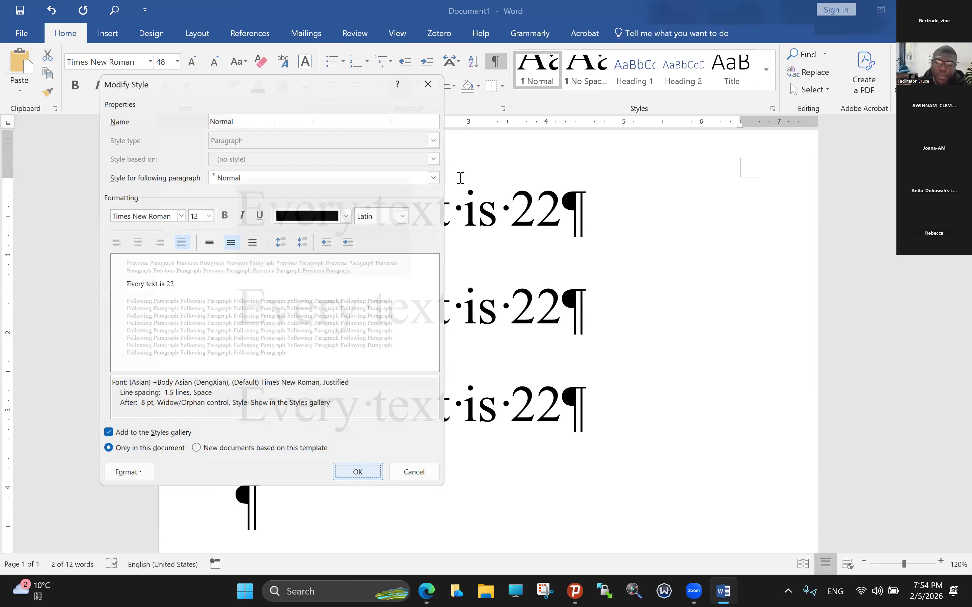
key("Return")
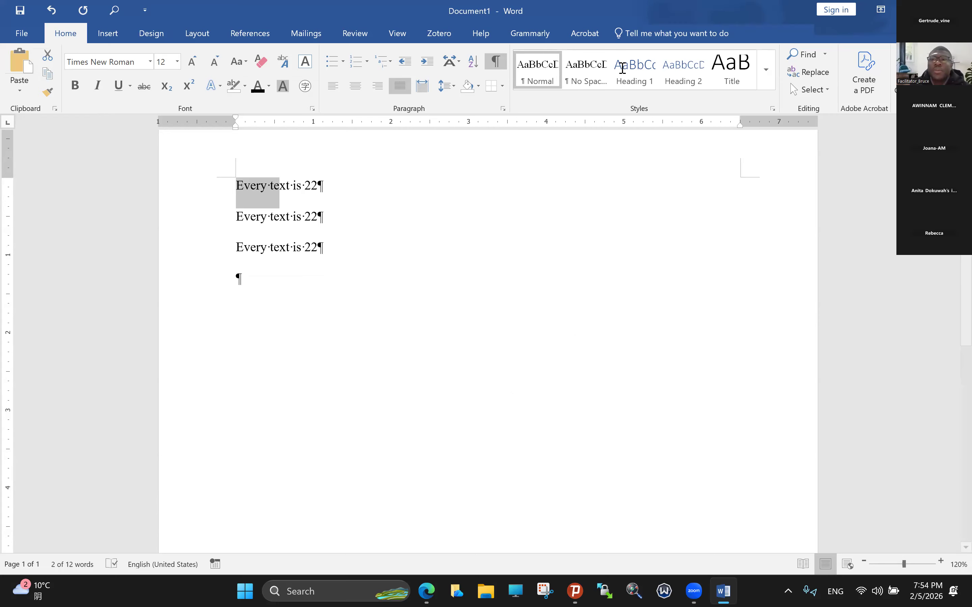
key("Delete")
Step: Modify the Heading 1 style to bold Times New Roman with automatic updating, only in this document
right_click(622, 68)
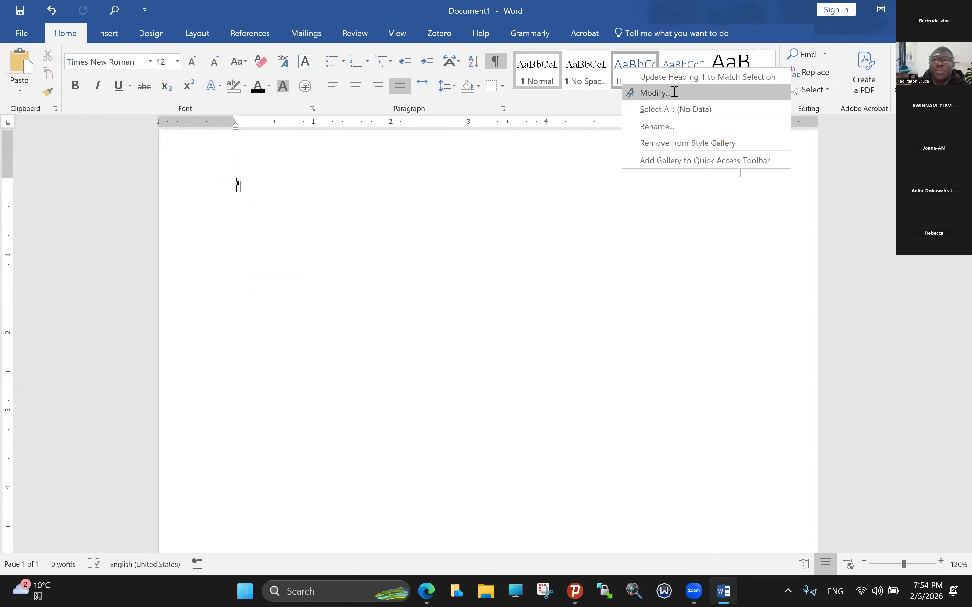
left_click(677, 96)
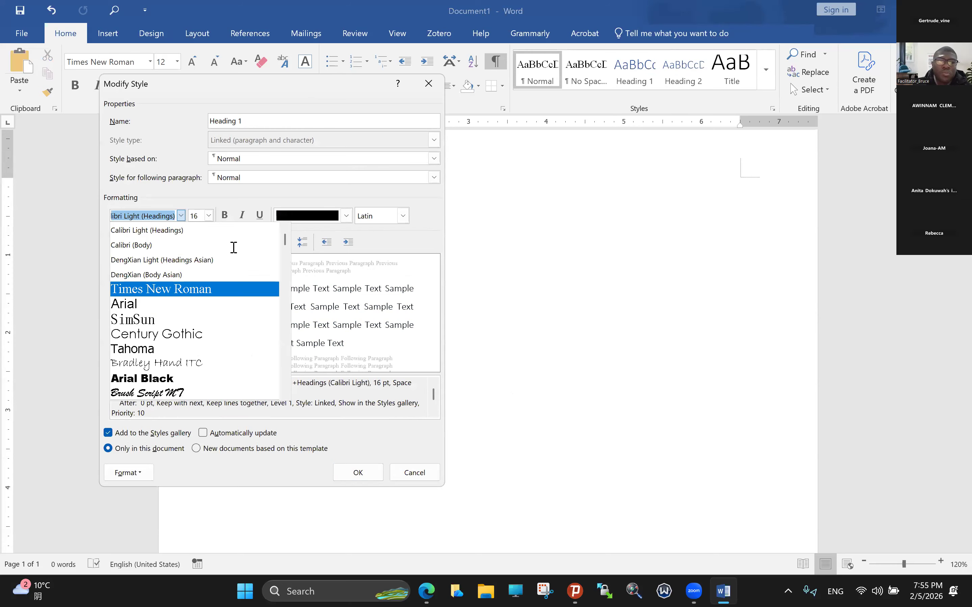
key("Return")
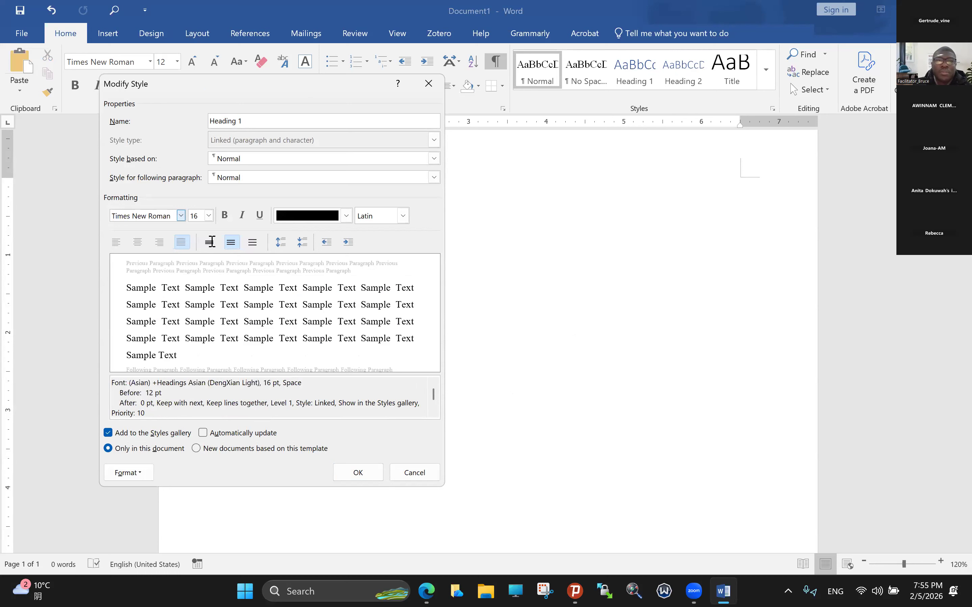
key("ctrl+b")
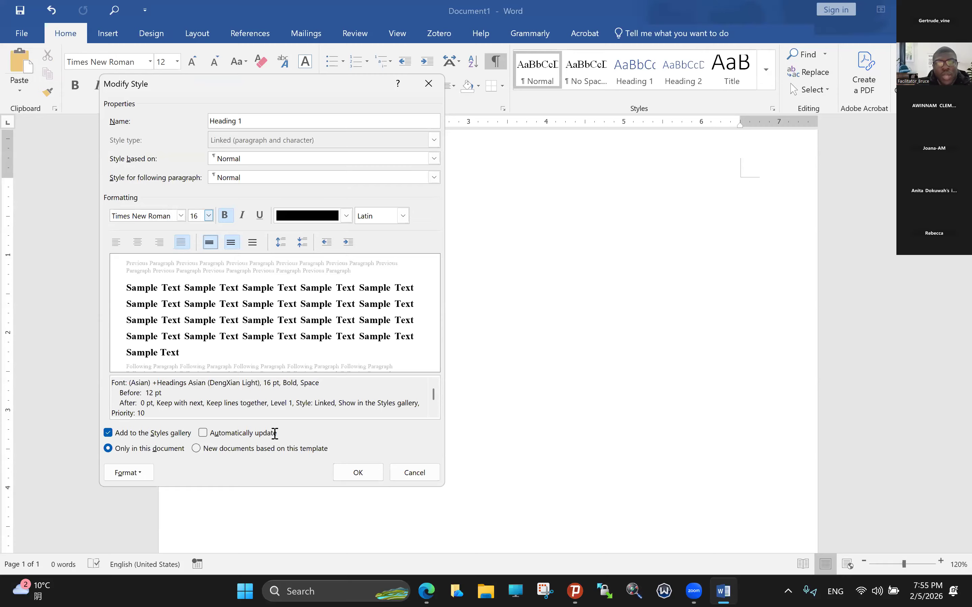
left_click(203, 434)
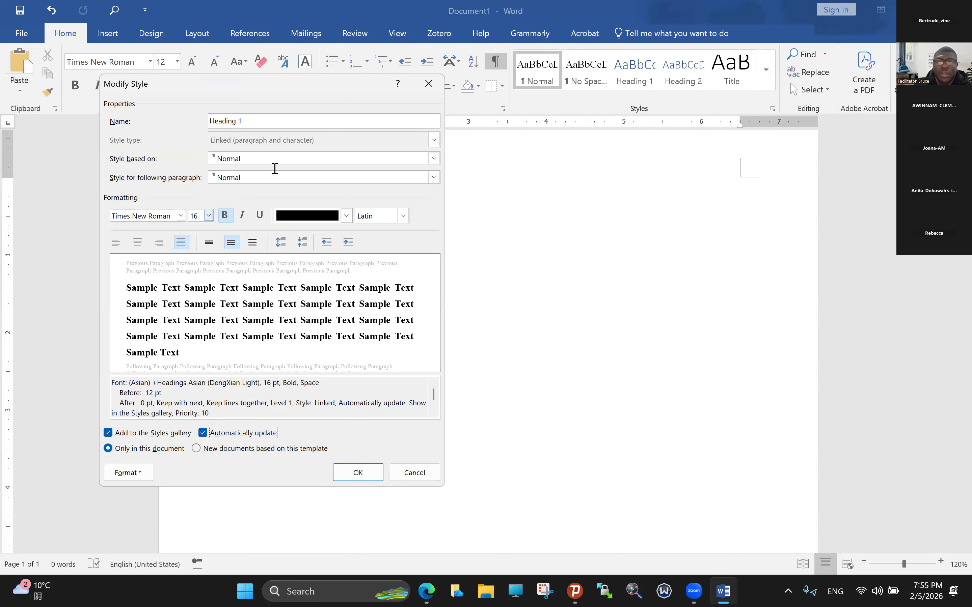
key("Return")
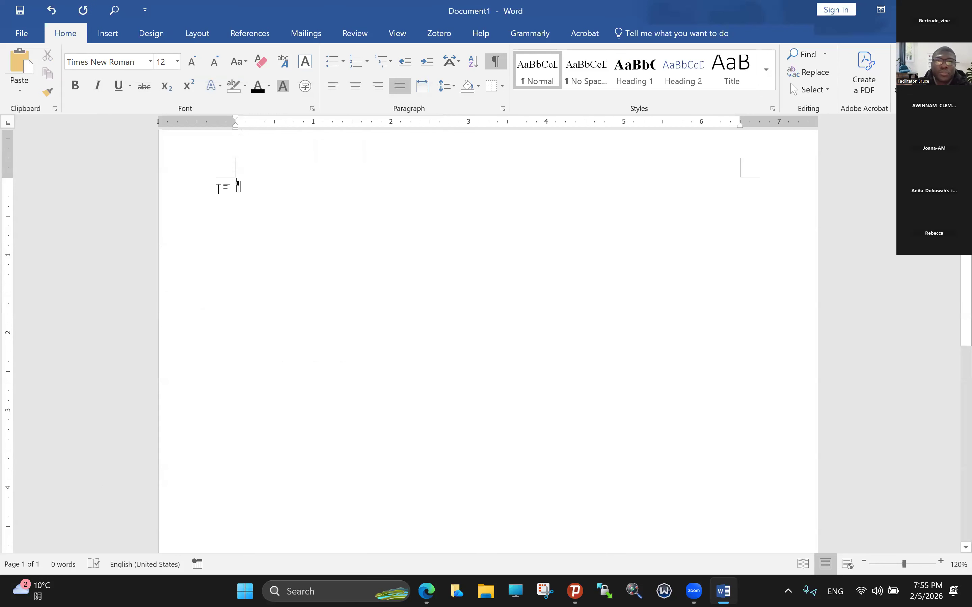
Step: Enter "Chapter 1: Introduction" as the document's first line, with an empty paragraph below it
type("Chapter 1")
key("Return")
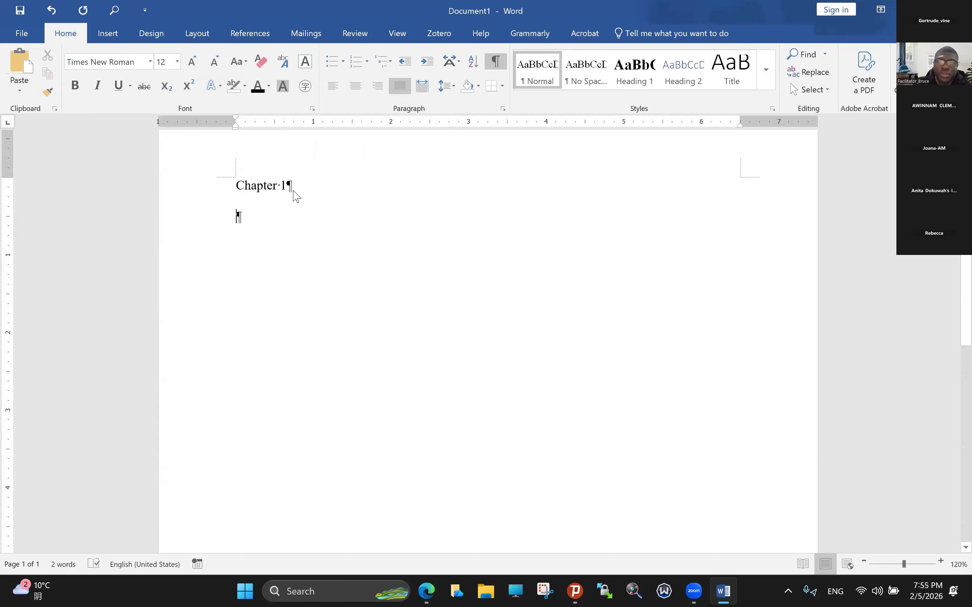
left_click(292, 188)
type(": Introducti")
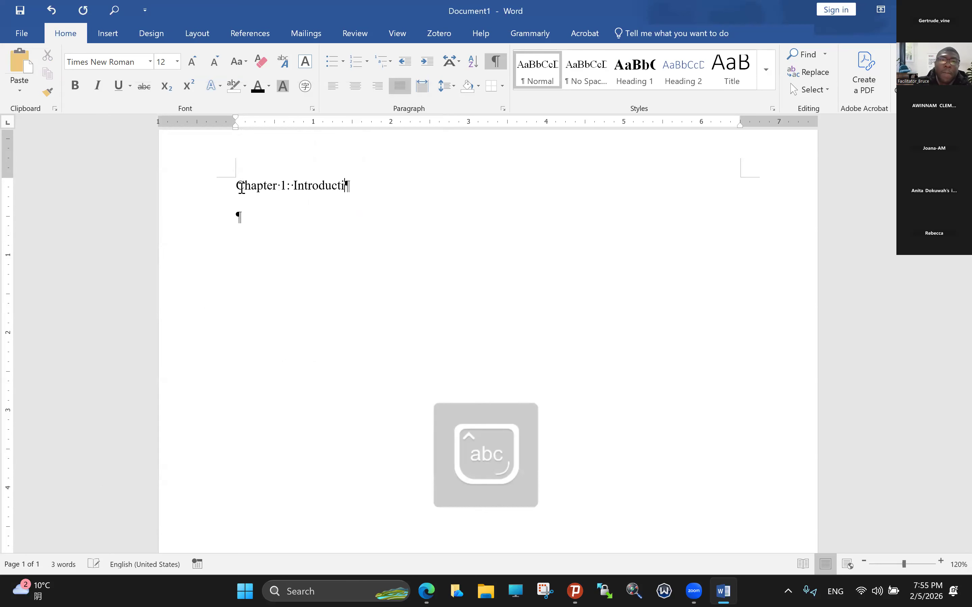
type("on")
Step: Apply the Heading 1 style to "Chapter 1: Introduction" and add another empty paragraph below it
left_click(219, 181)
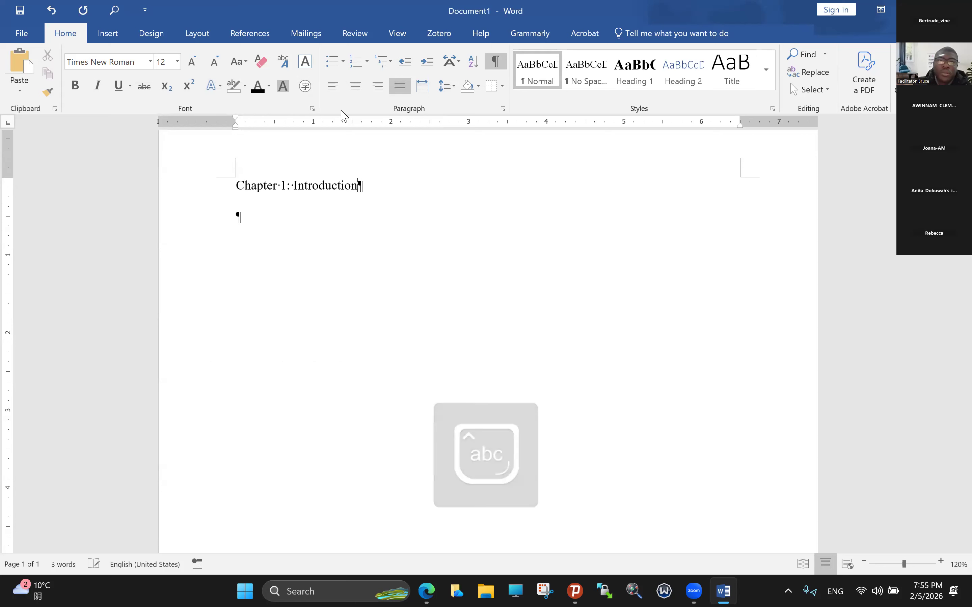
left_click(359, 84)
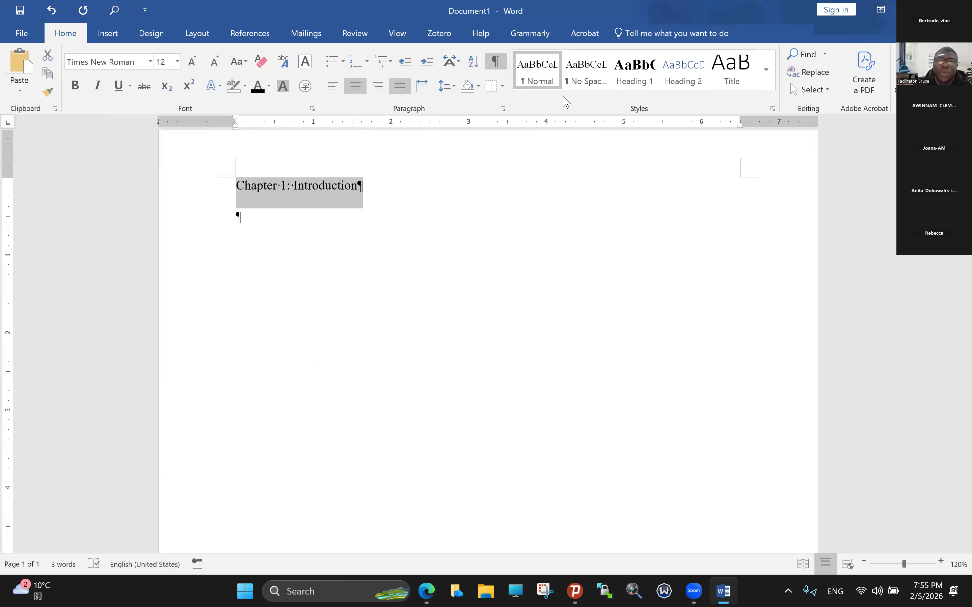
left_click(631, 85)
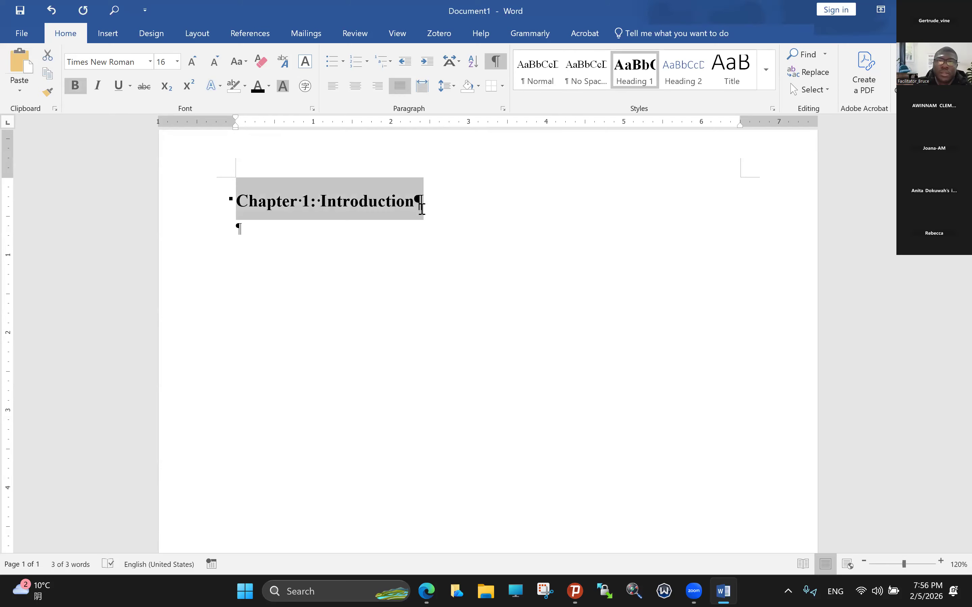
left_click(238, 227)
key("Return")
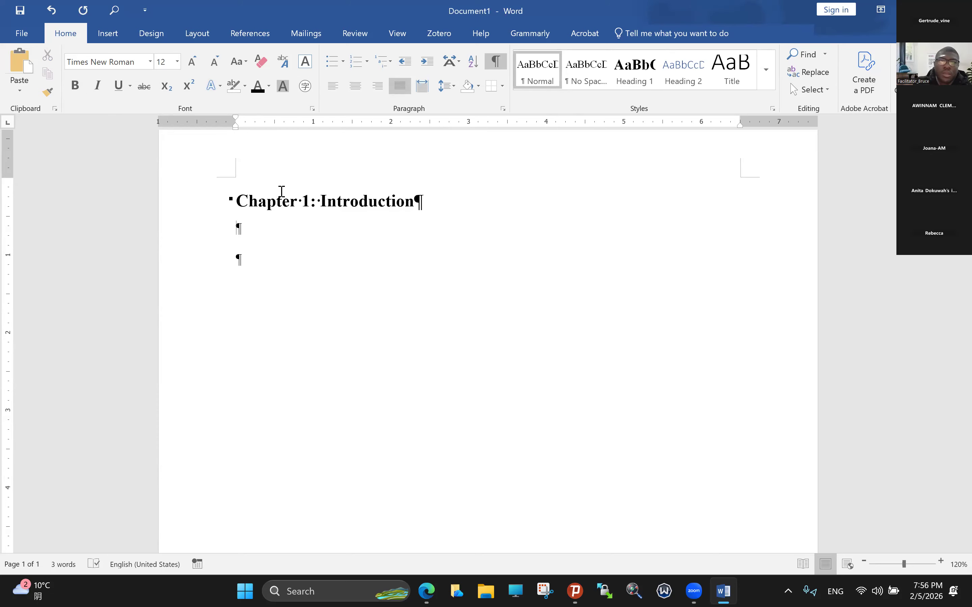
left_click(179, 215)
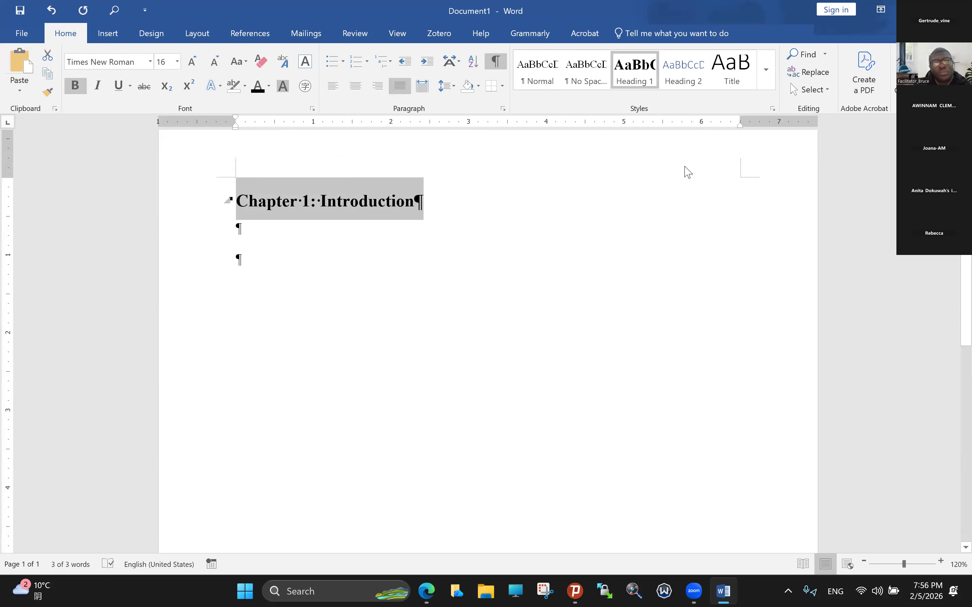
right_click(632, 80)
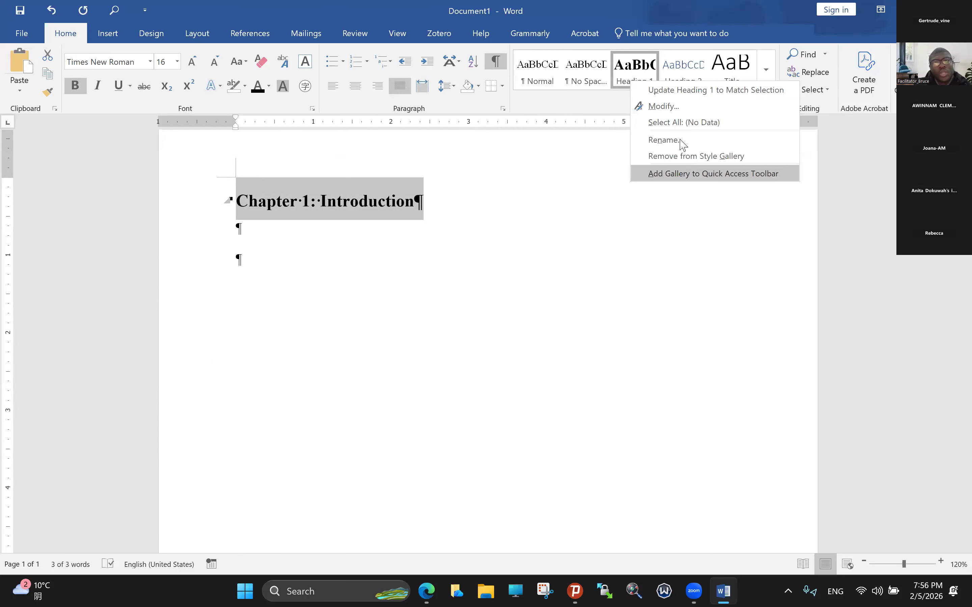
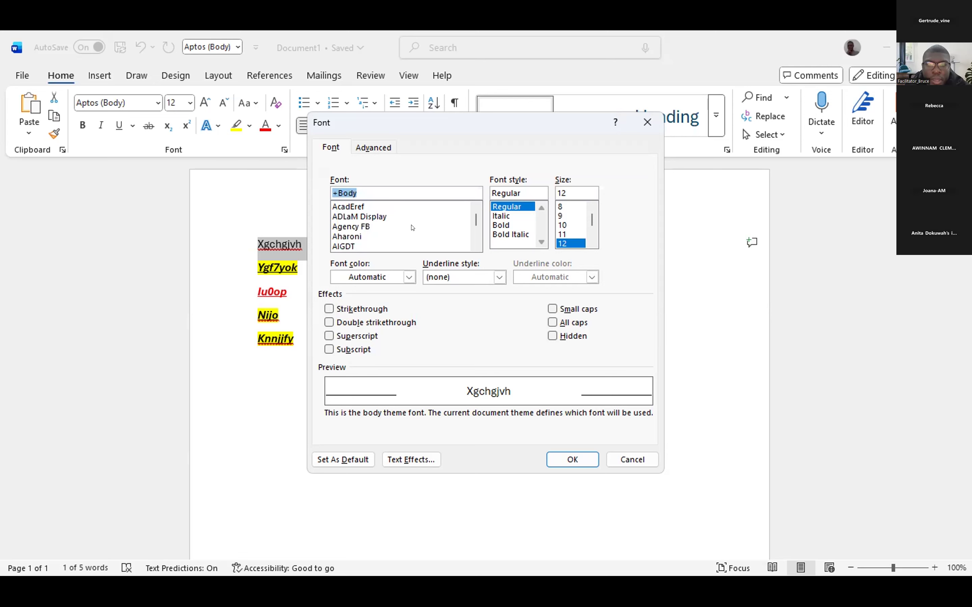
Step: Change the font of the selected word "Xgchgjvh" to RomanT
scroll(412, 227, "down", 5)
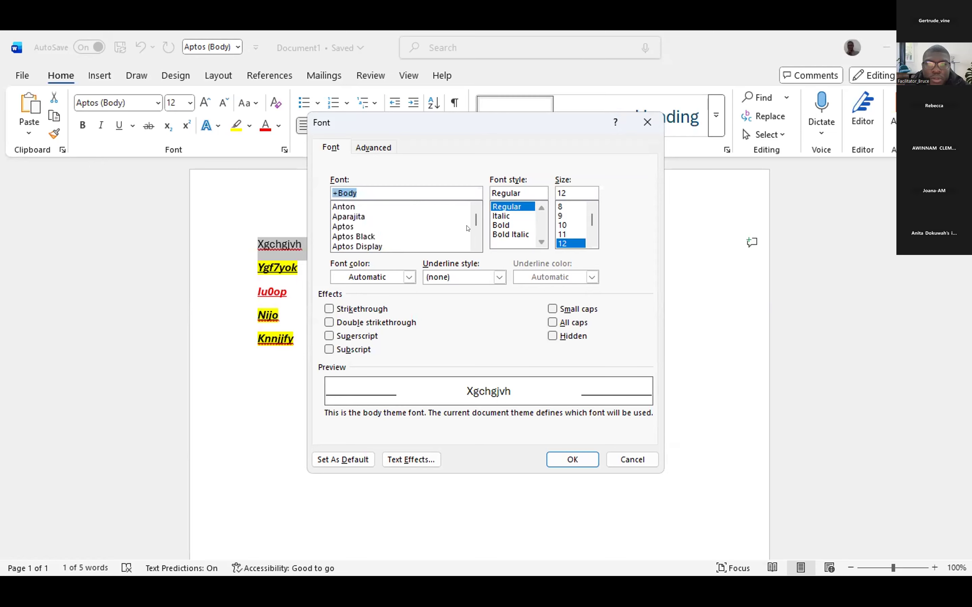
scroll(473, 226, "down", 10)
left_click_drag(473, 226, 479, 230)
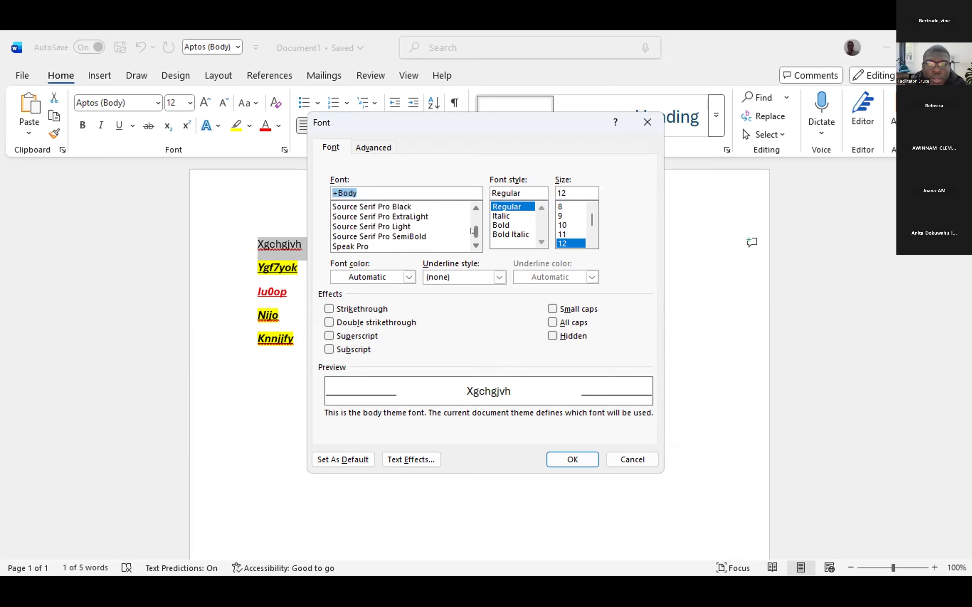
scroll(447, 230, "up", 8)
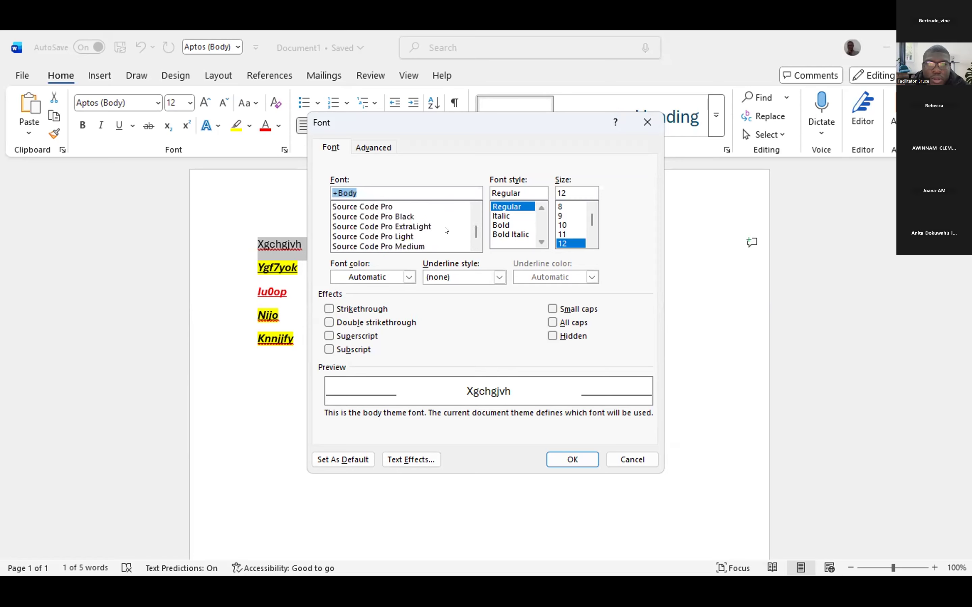
scroll(458, 230, "up", 3)
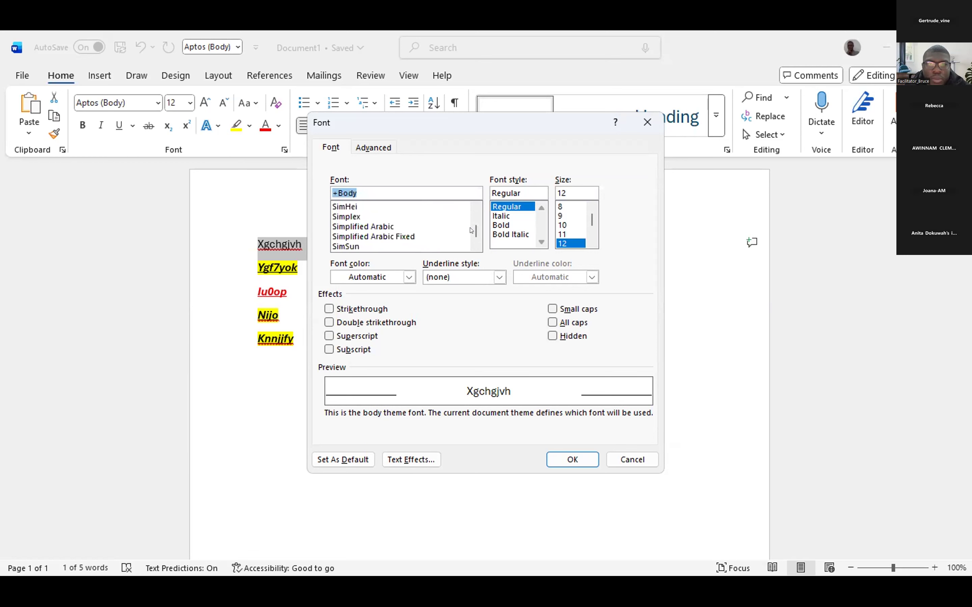
scroll(442, 230, "up", 8)
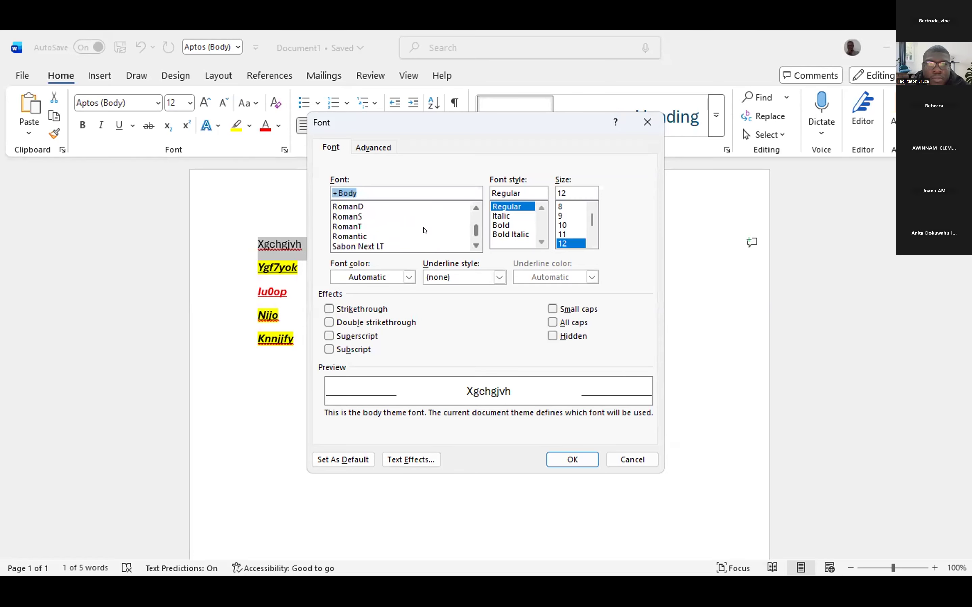
scroll(425, 230, "up", 1)
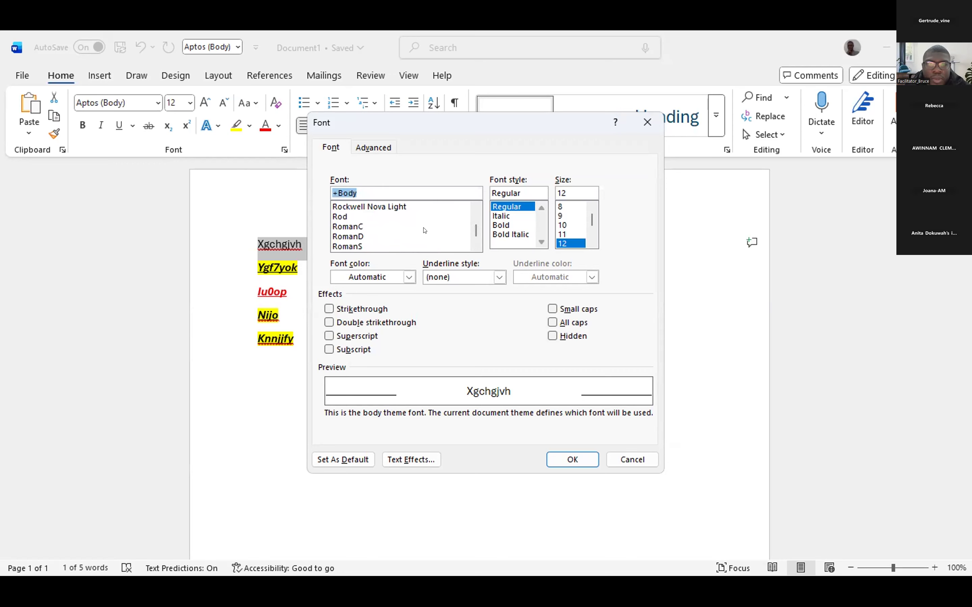
scroll(402, 229, "down", 1)
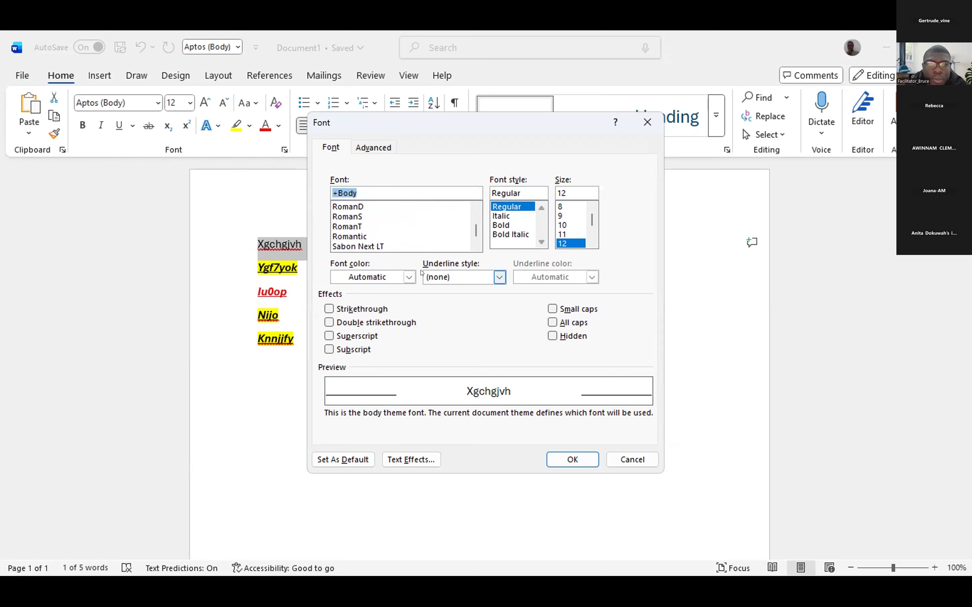
left_click(353, 226)
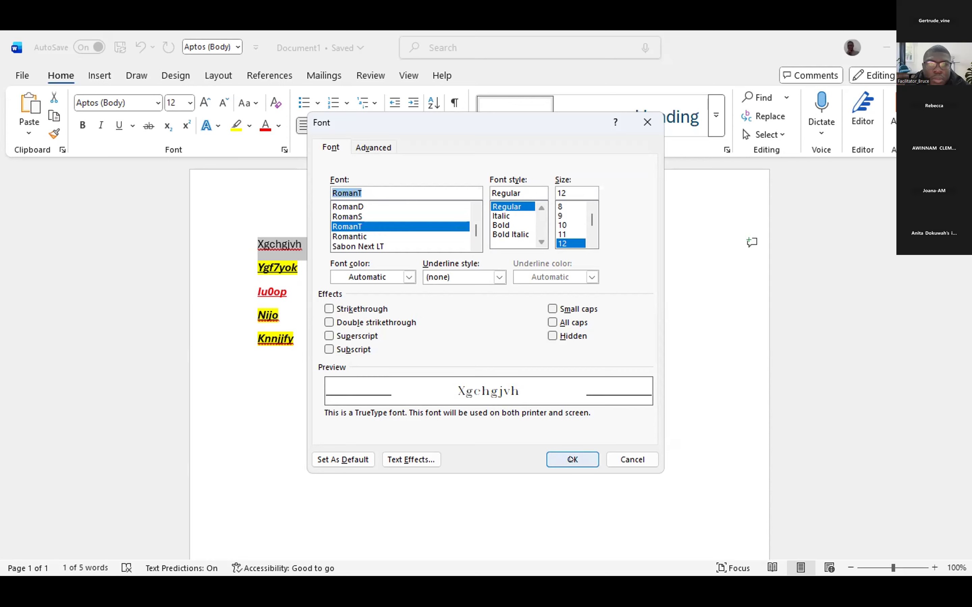
left_click(571, 459)
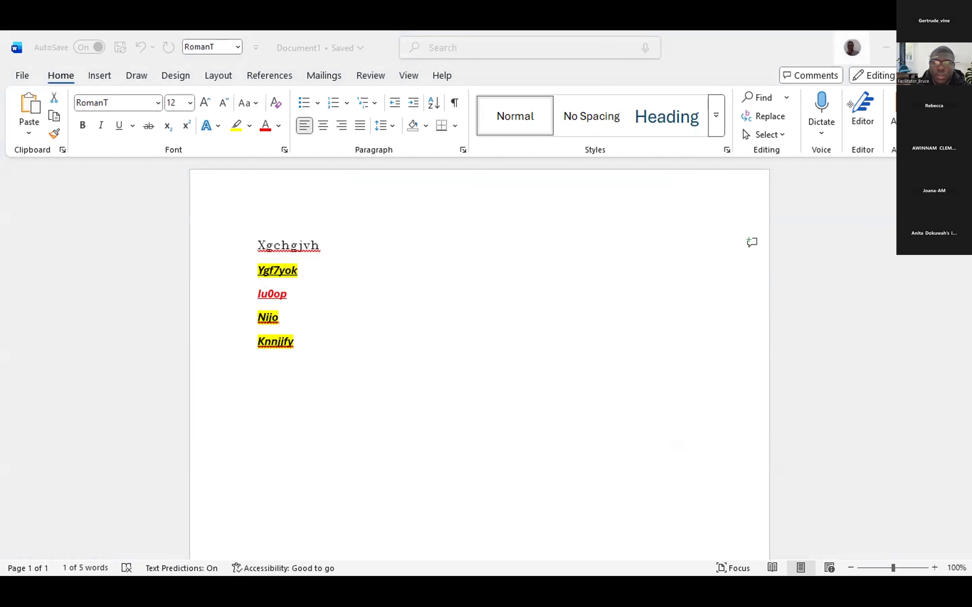
Step: In the "Chapter 1: Introduction" document, start a new style from the current formatting and enter a person's first name as its name
left_click(722, 567)
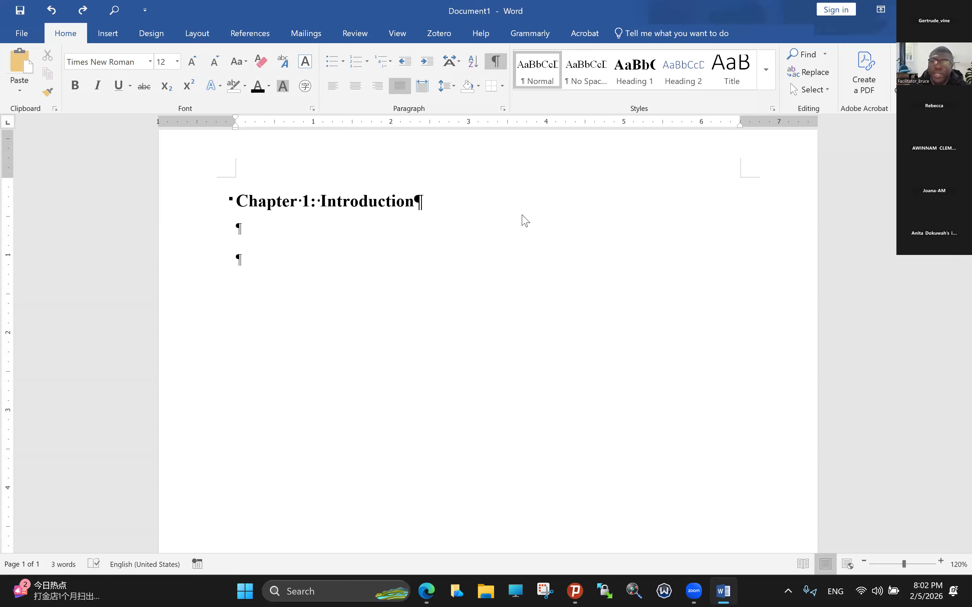
left_click(765, 70)
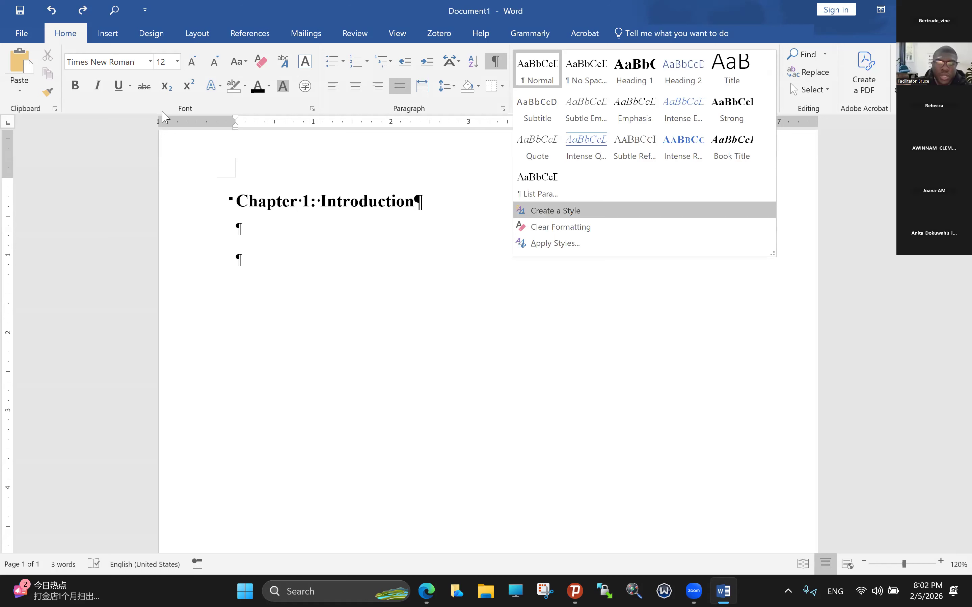
left_click(555, 210)
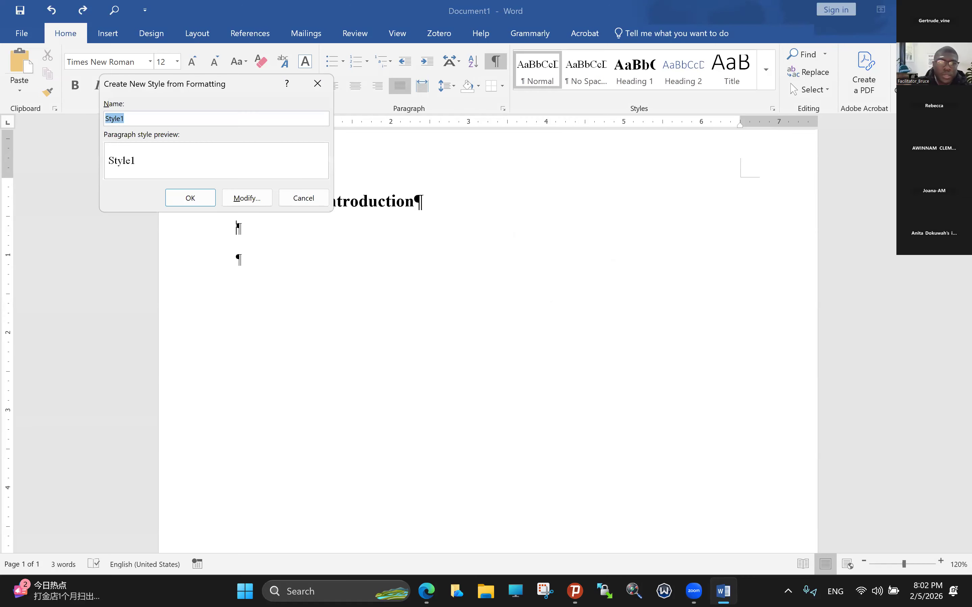
key("Caps_Lock")
key("Caps_Lock")
left_click(162, 118)
key("BackSpace")
key("BackSpace")
key("BackSpace")
key("BackSpace")
key("BackSpace")
key("BackSpace")
type("L")
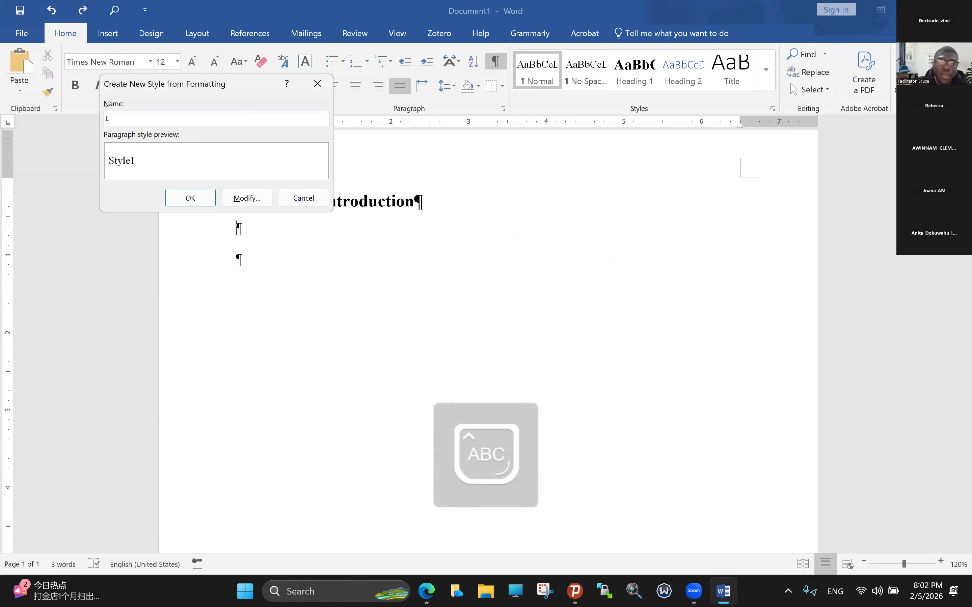
key("Caps_Lock")
type("ydia")
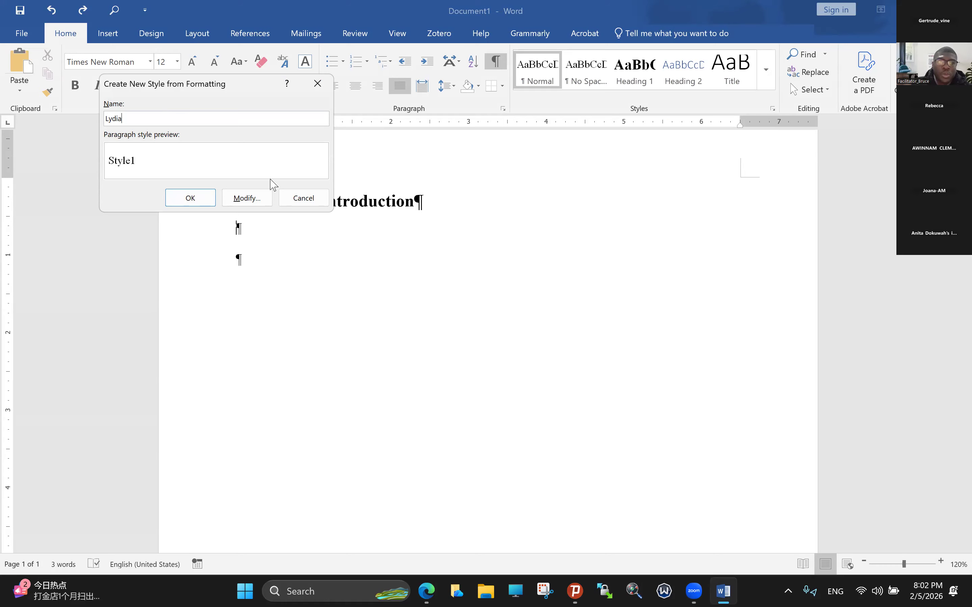
Step: Define the new style with Tahoma 20 pt text and double line spacing, only in this document, and create it
left_click(246, 198)
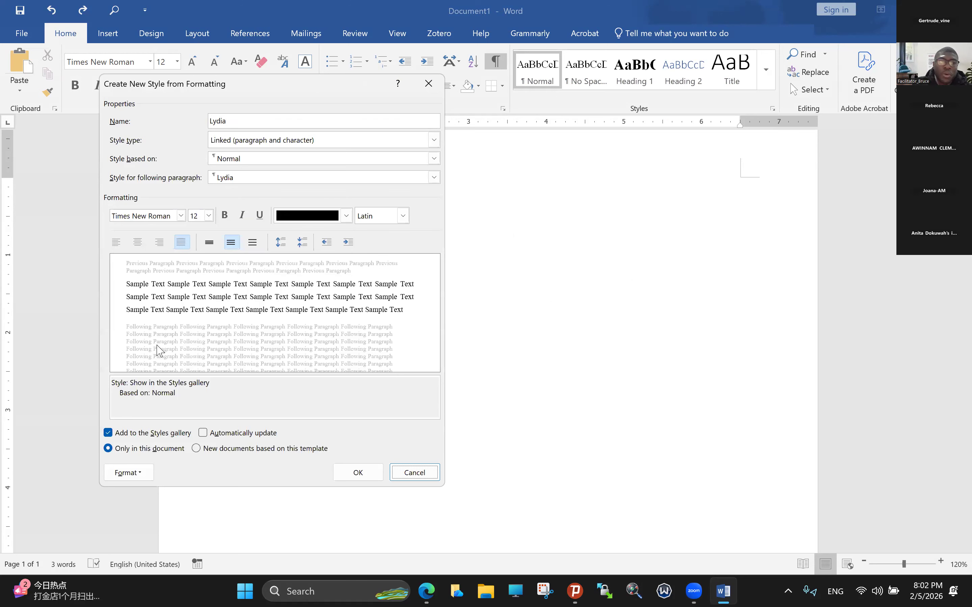
left_click(180, 216)
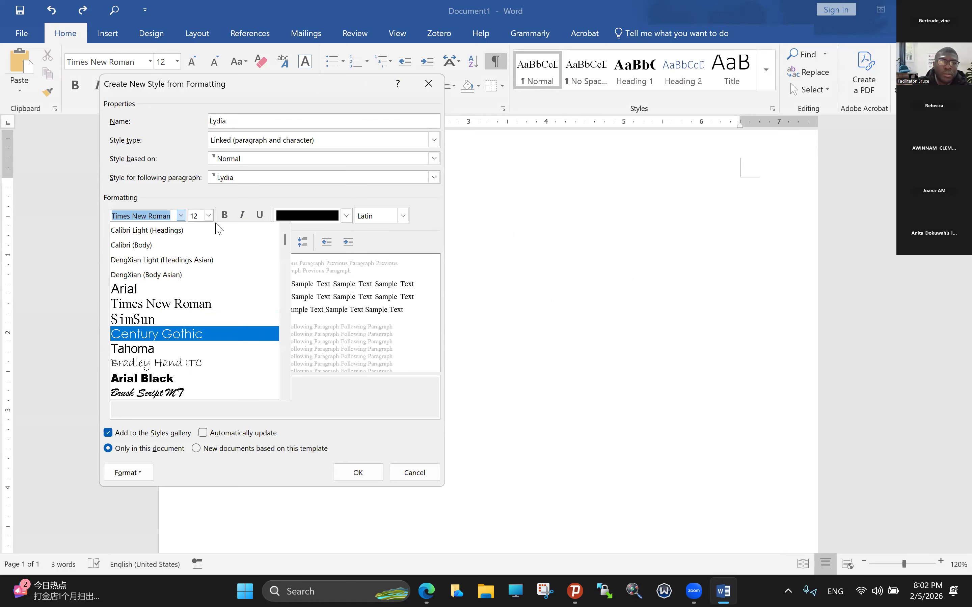
left_click(192, 348)
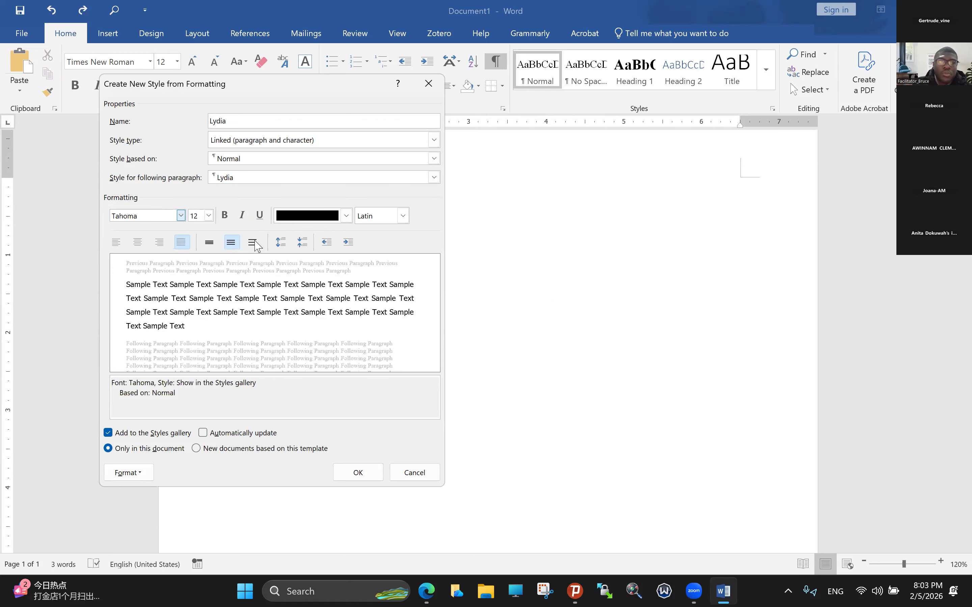
left_click(209, 216)
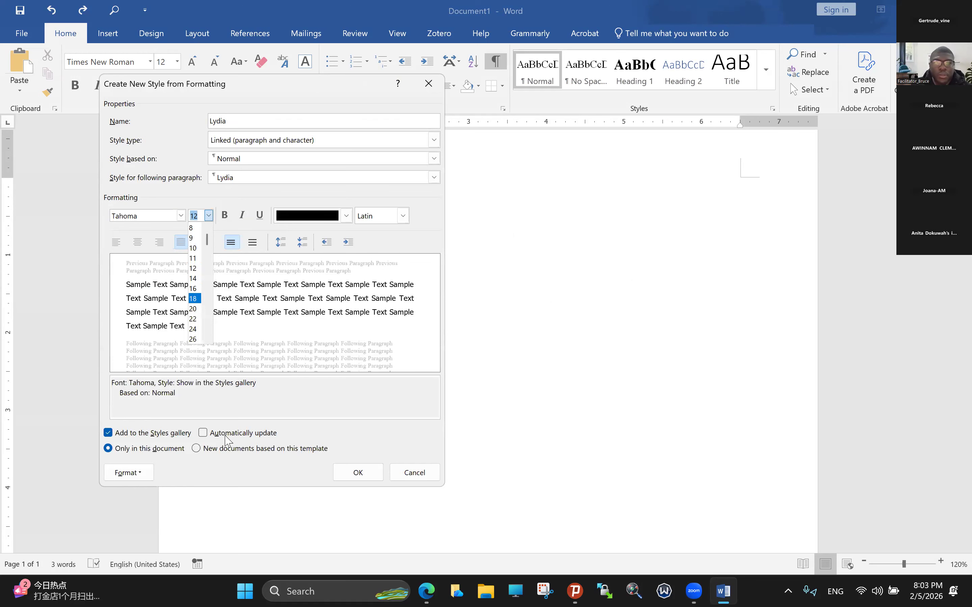
left_click(193, 309)
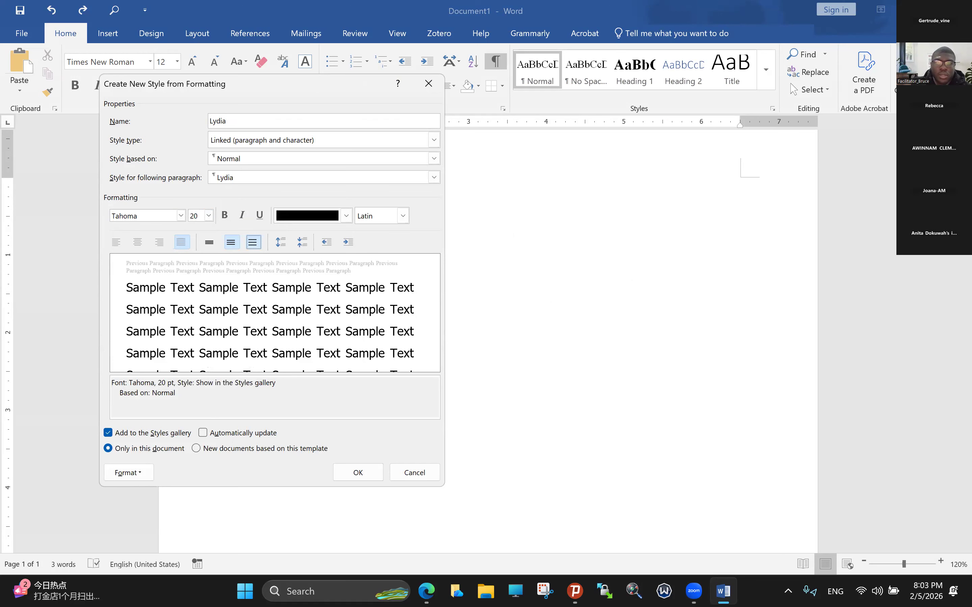
left_click(254, 242)
key("Return")
Step: Enter "This is the situation at the moment." in the custom style below the chapter heading and select the sentence
key("Caps_Lock")
type("T")
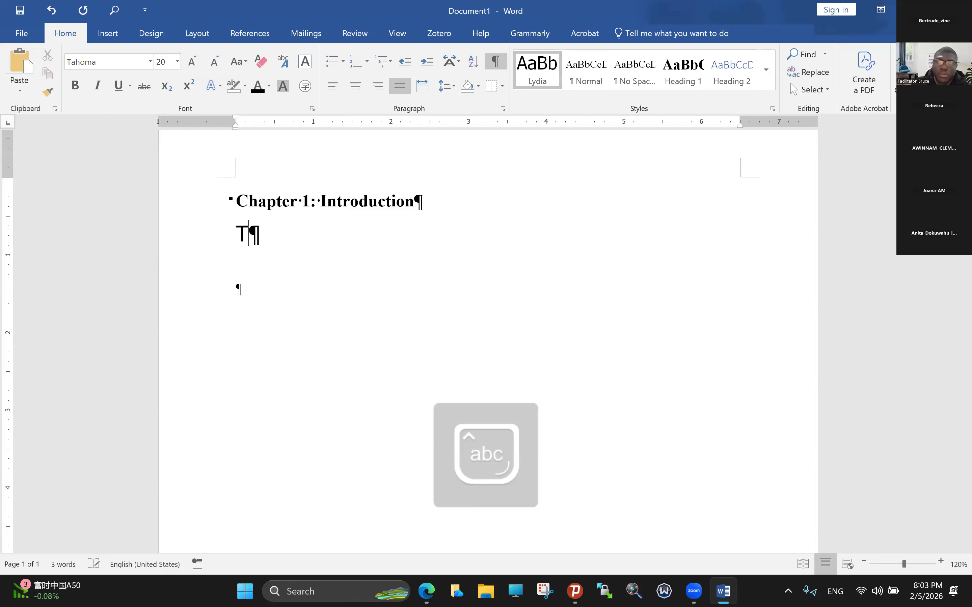
type("his is the situation at the moment.")
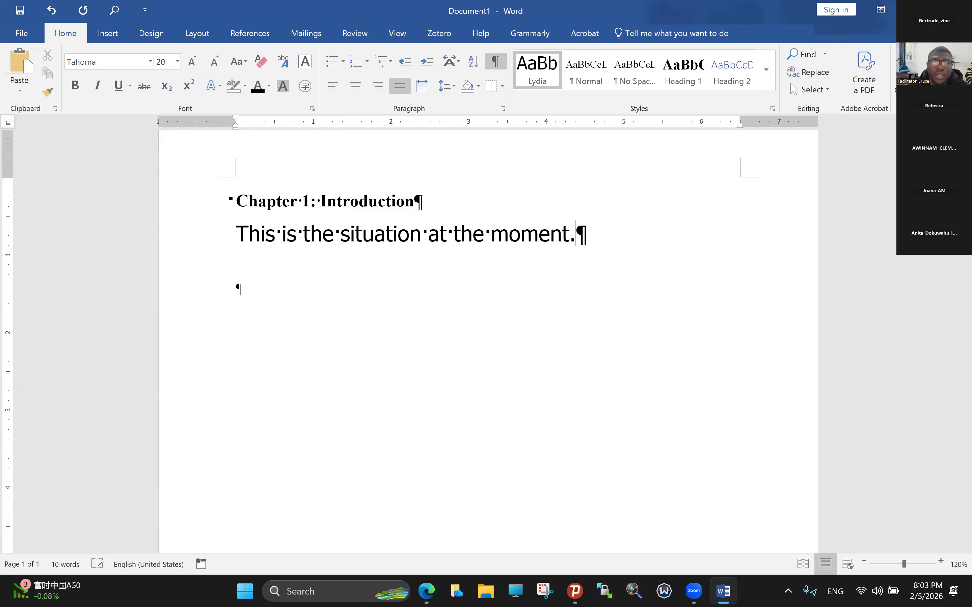
left_click(238, 288)
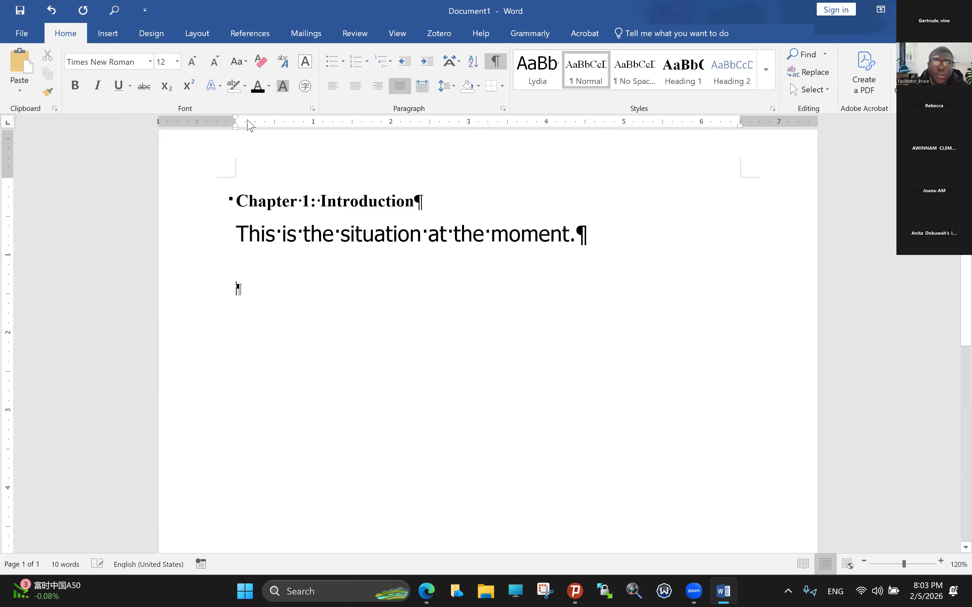
left_click_drag(286, 257, 256, 259)
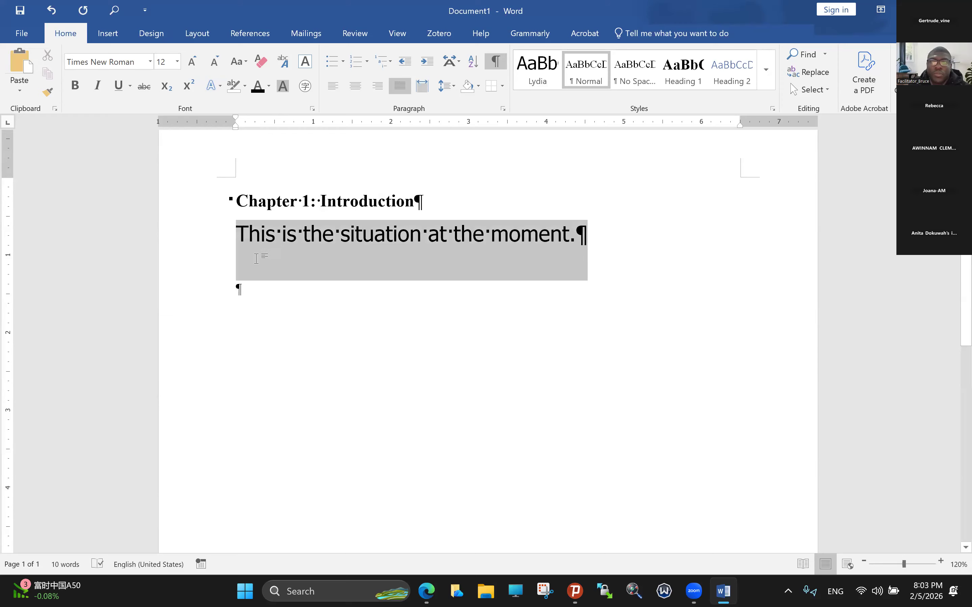
left_click_drag(256, 258, 257, 260)
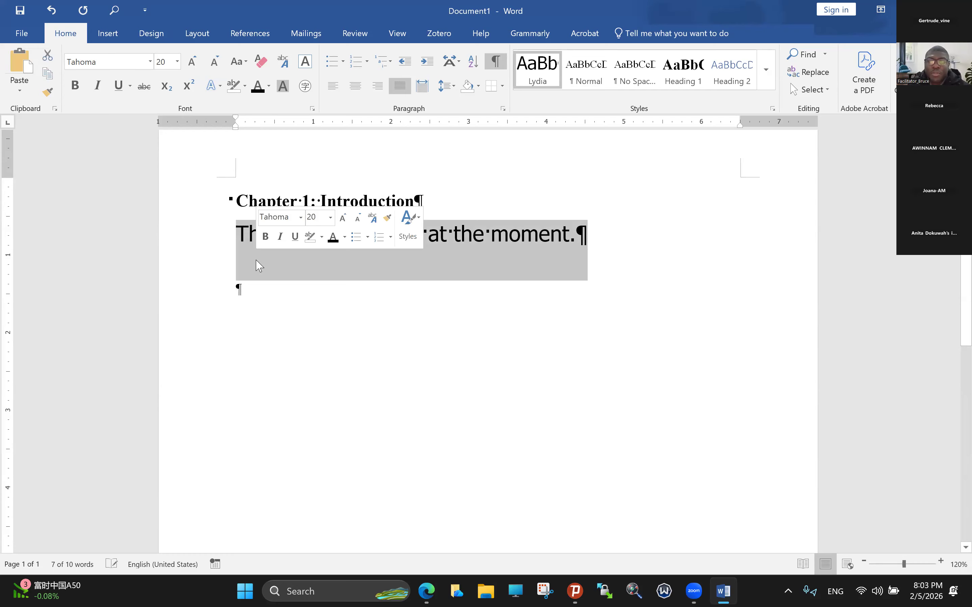
Step: Delete the sample sentence and undo the recent changes back through the creation of the custom style
key("Delete")
key("ctrl+z")
key("ctrl+z")
key("ctrl+z")
key("ctrl+z")
key("ctrl+z")
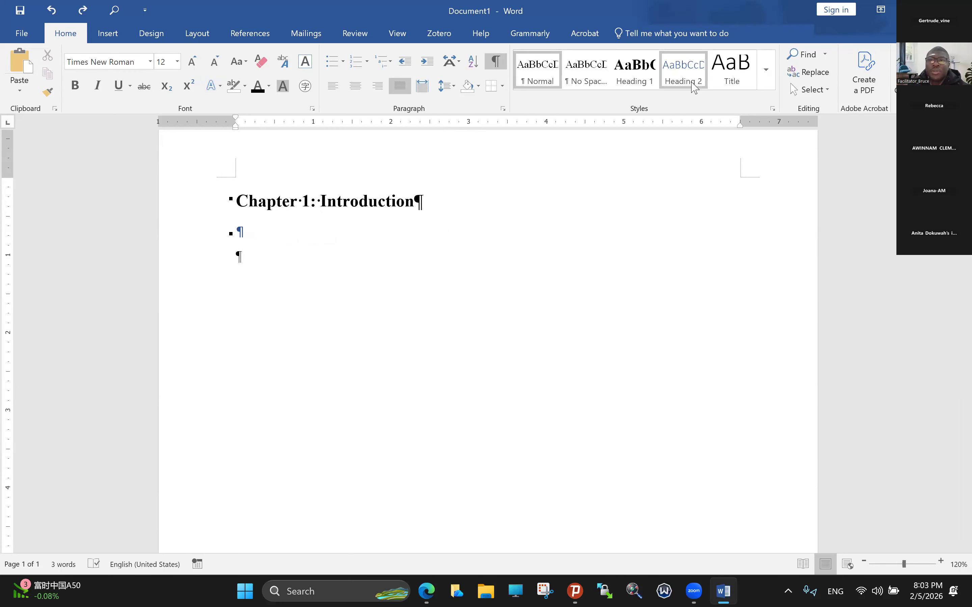
Step: Modify the Heading 2 style to black, italic Times New Roman at 13 pt, only in this document
right_click(694, 88)
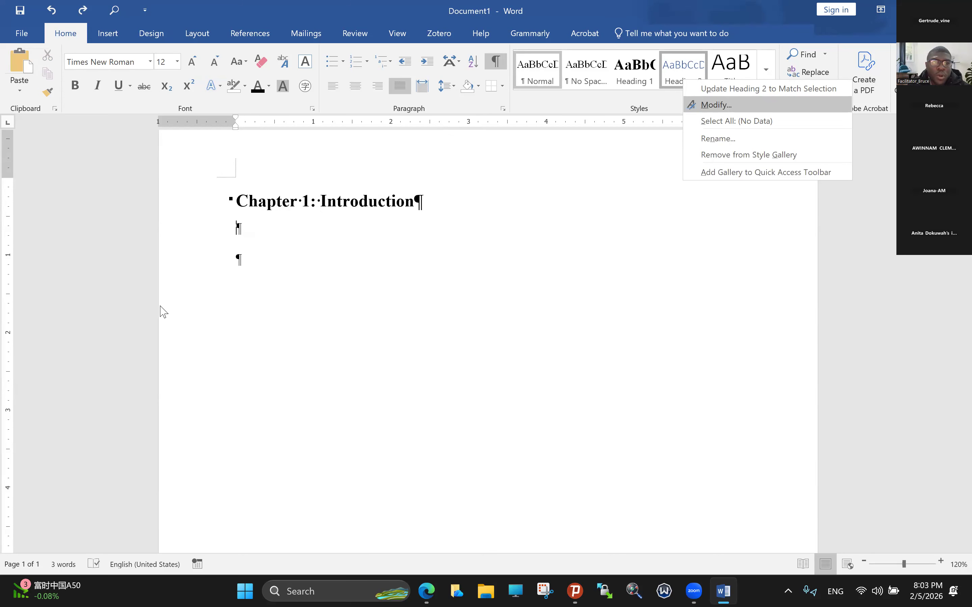
key("Return")
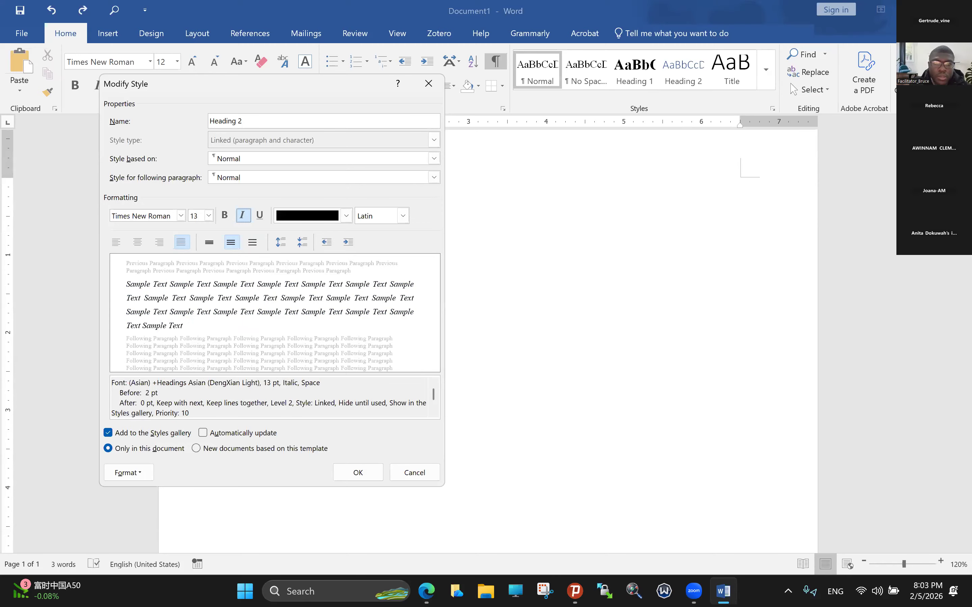
left_click(203, 433)
left_click(358, 473)
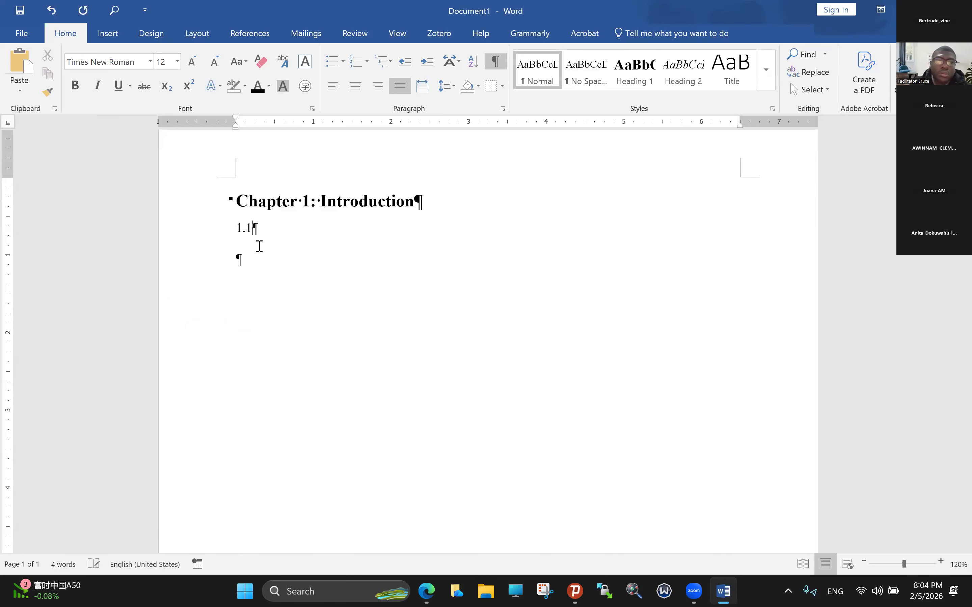
Step: Complete the "1.1 Background" line below the chapter heading and apply the Heading 2 style to it
type("Backgr")
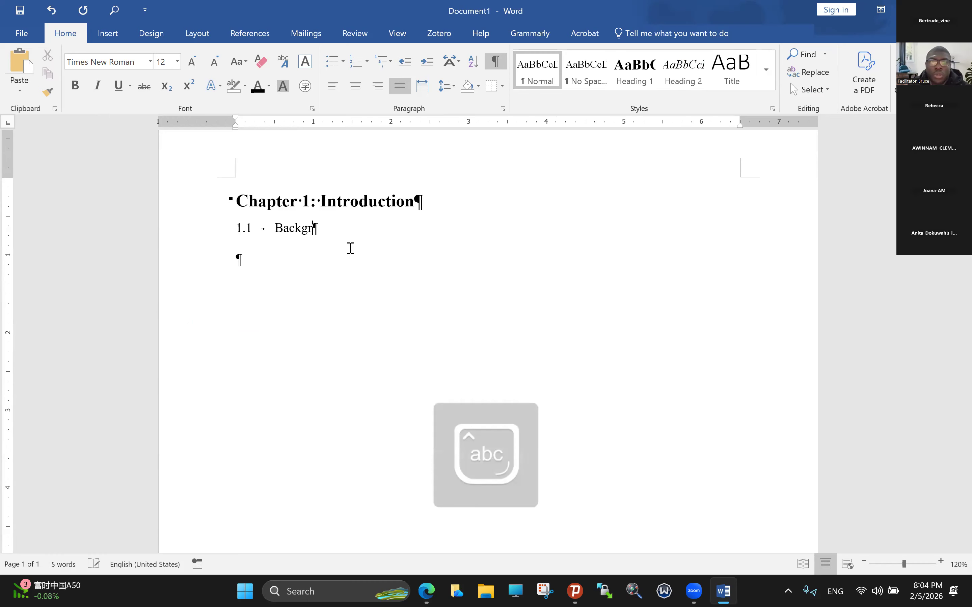
type("ound")
left_click_drag(354, 237, 238, 232)
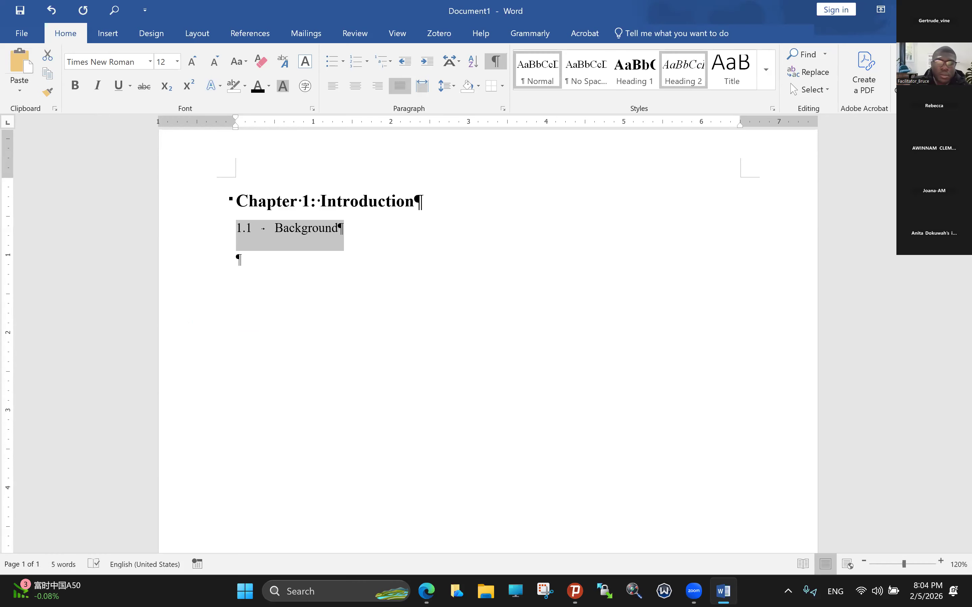
Step: Add a "1.2 Scope" line below "1.1 Background", with a tab after the number, and apply the Heading 2 style
type(".2")
key("Caps_Lock")
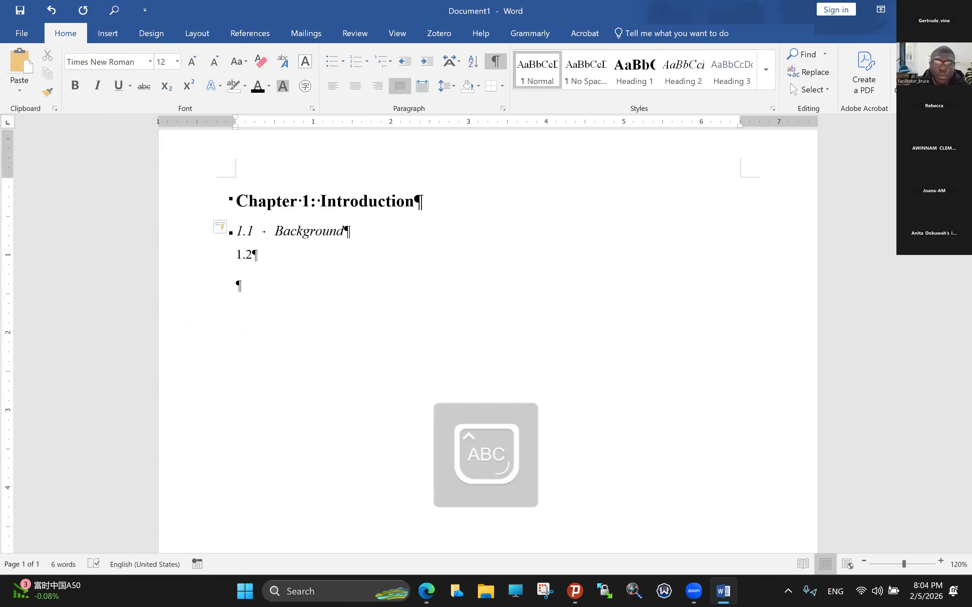
key("Tab")
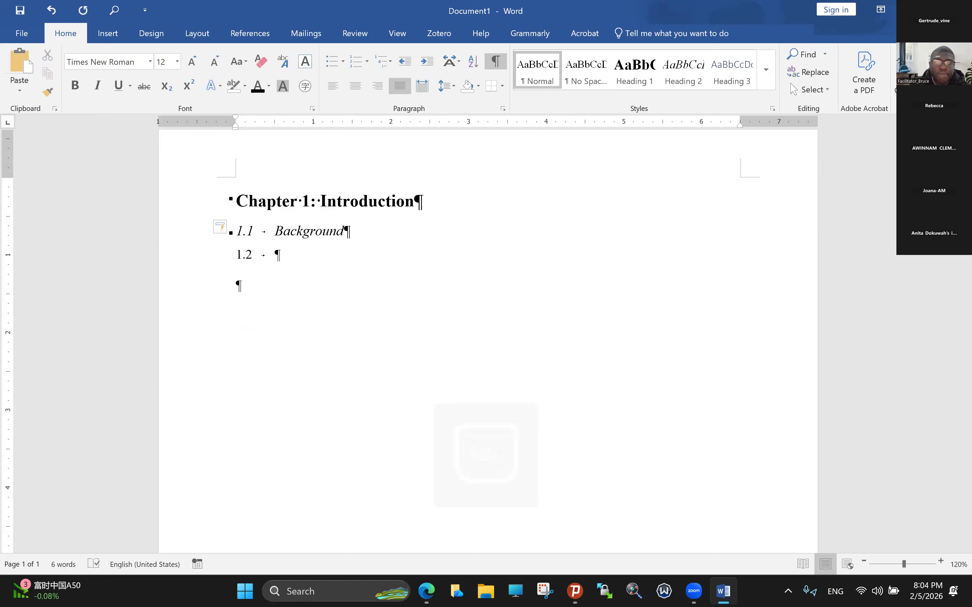
key("Caps_Lock")
type("s")
key("Caps_Lock")
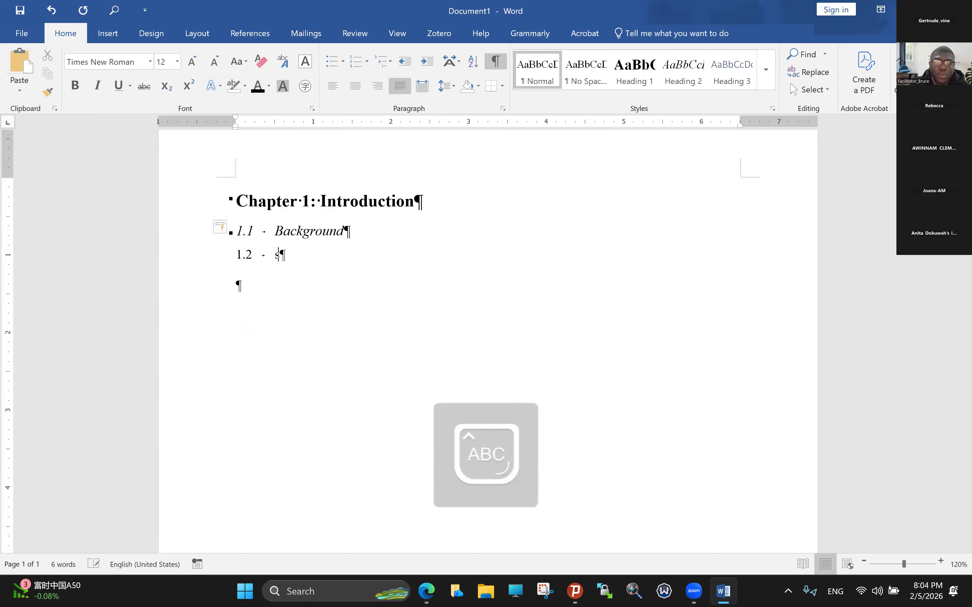
key("BackSpace")
type("S")
key("Caps_Lock")
type("c")
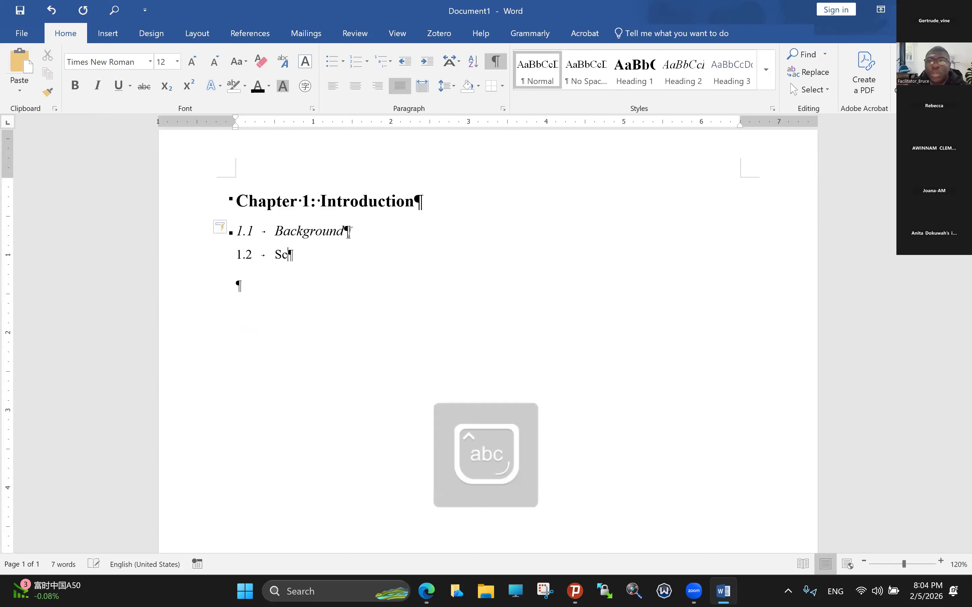
type("ope")
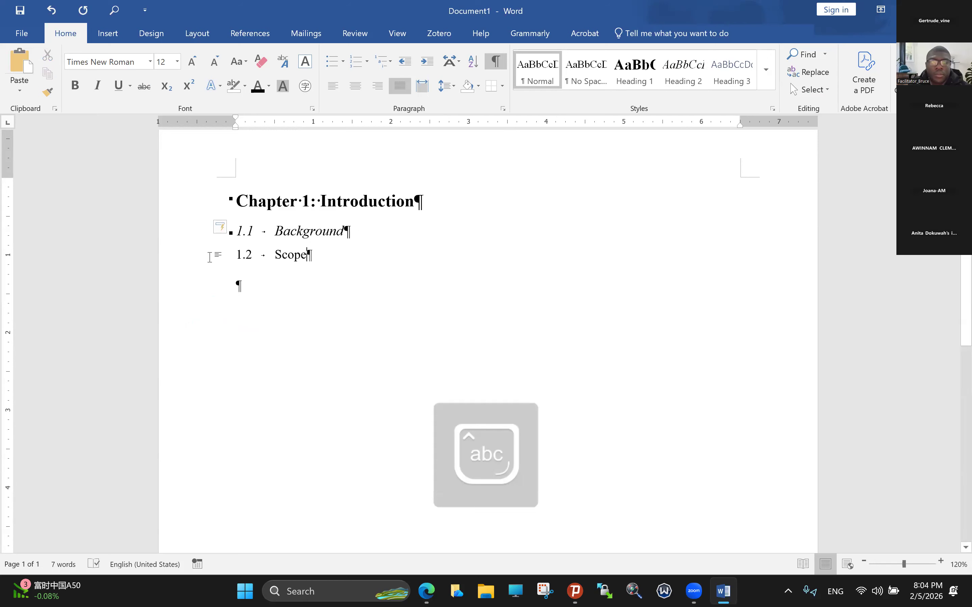
key("shift+Home")
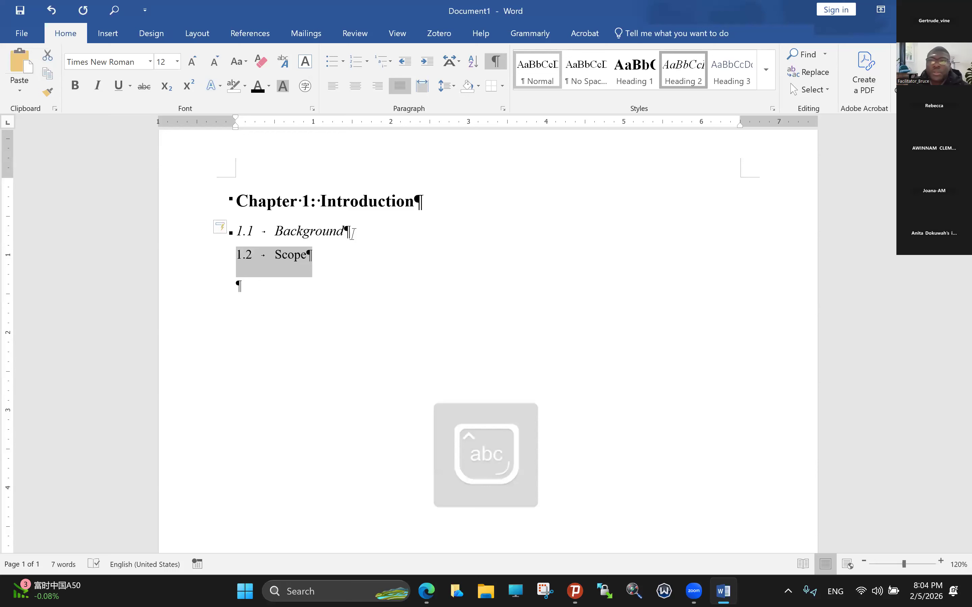
key("ctrl+alt+2")
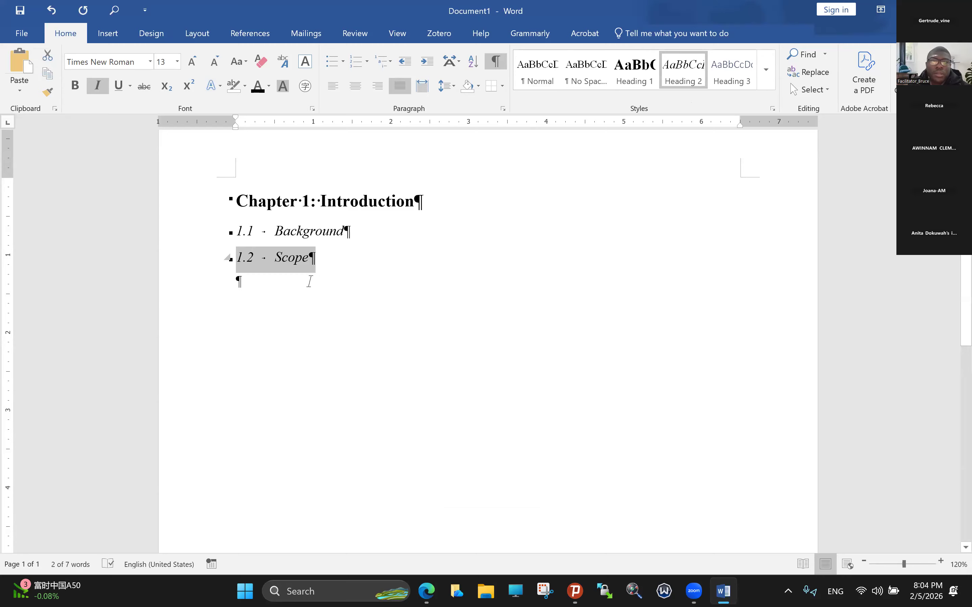
Step: Insert an empty paragraph between "1.1 Background" and "1.2 Scope" and apply the Heading 3 style to it
key("Left")
key("Return")
key("Up")
key("ctrl+alt+3")
Step: Modify the Heading 3 style to black, bold Times New Roman at 12 pt, only in this document
right_click(731, 70)
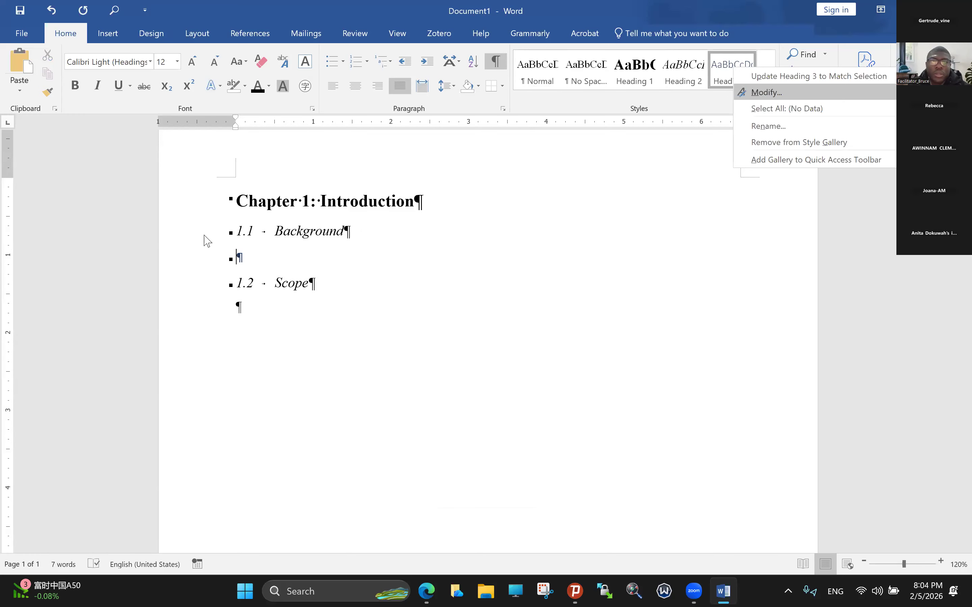
key("Return")
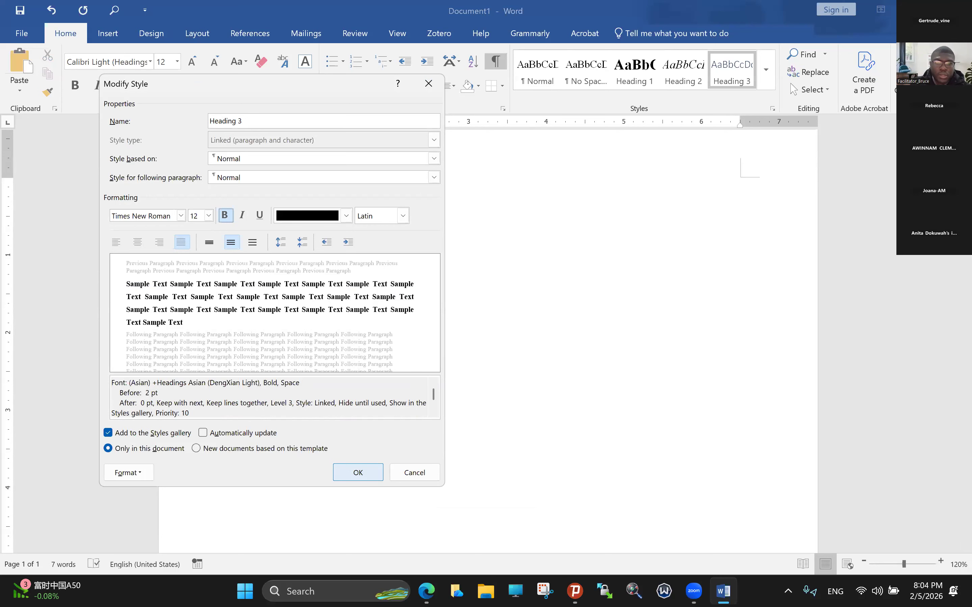
key("Return")
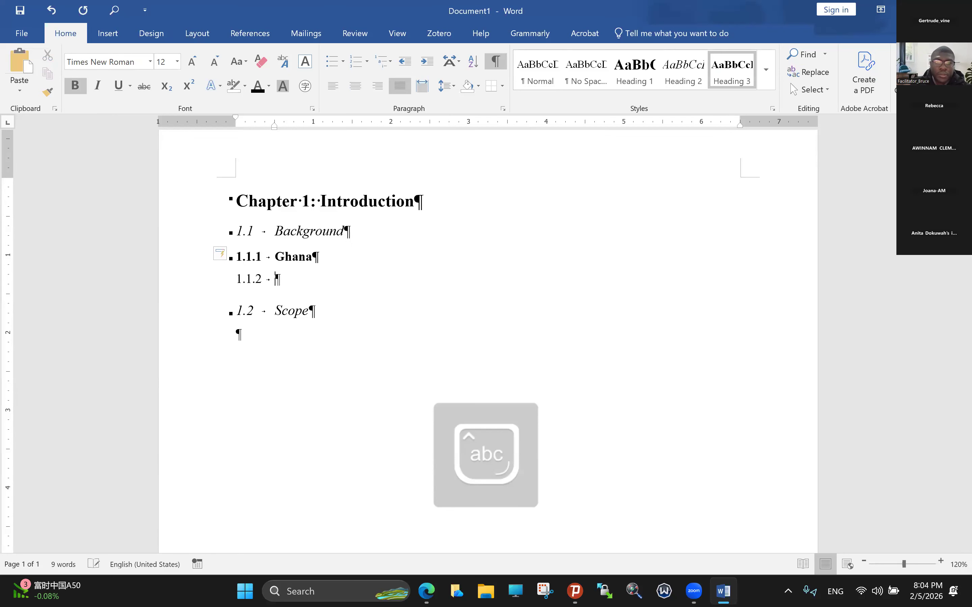
Step: Add USA, China and Ireland as items 1.1.2 to 1.1.4 below "1.1.1 Ghana" and apply Heading 3 to them
key("Caps_Lock")
type("U")
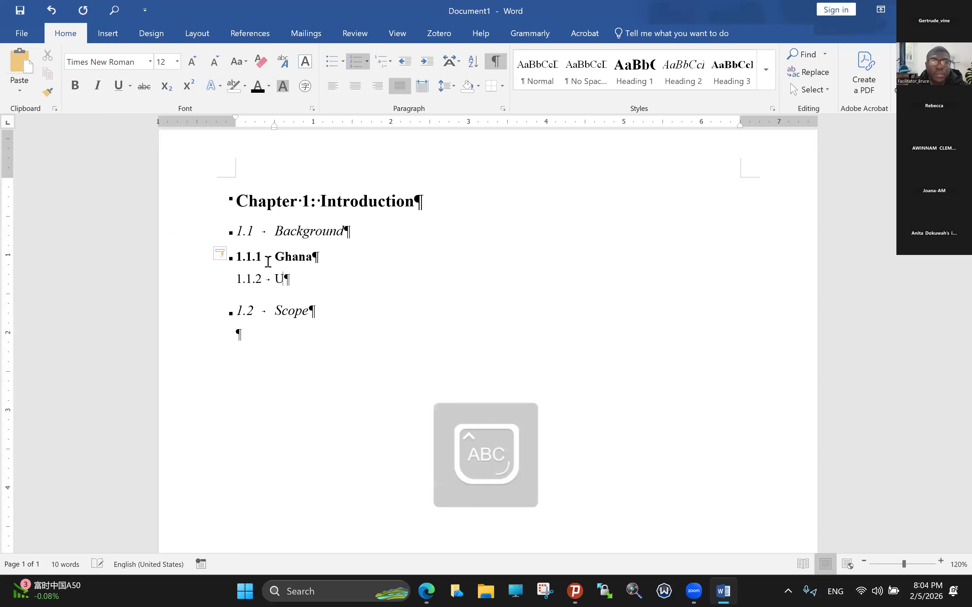
type("SA")
key("Return")
type("China")
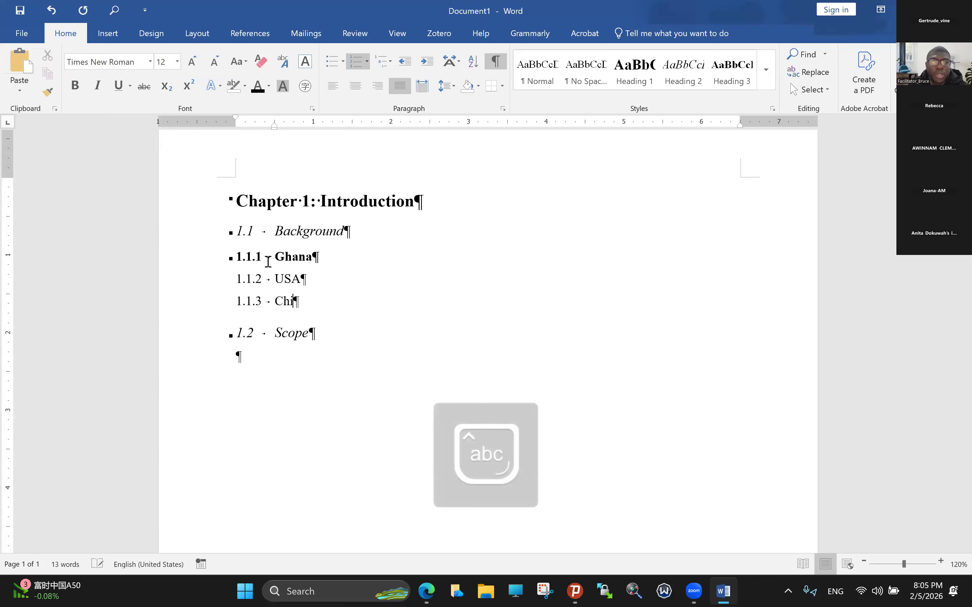
key("Return")
type("Irelan")
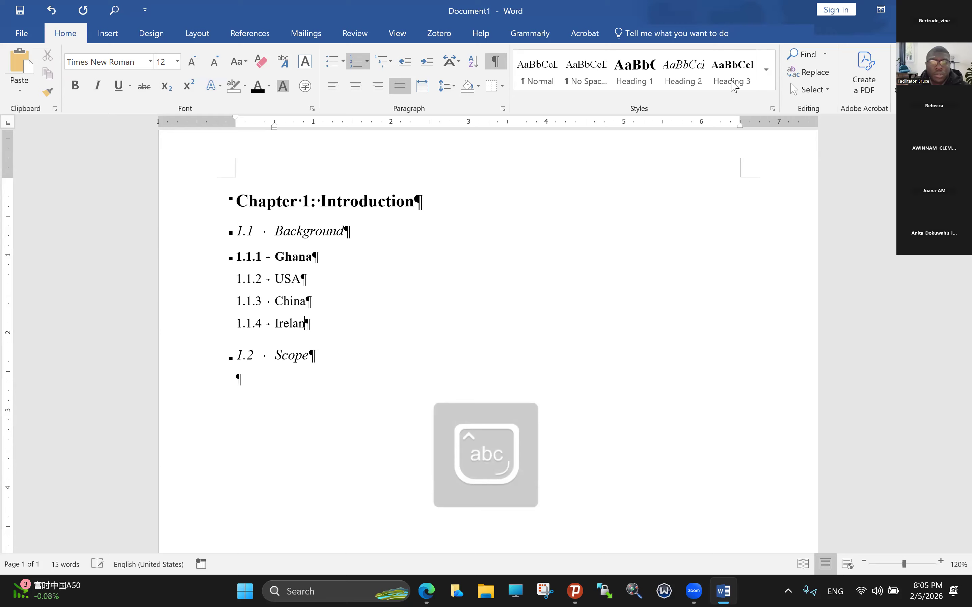
type("d")
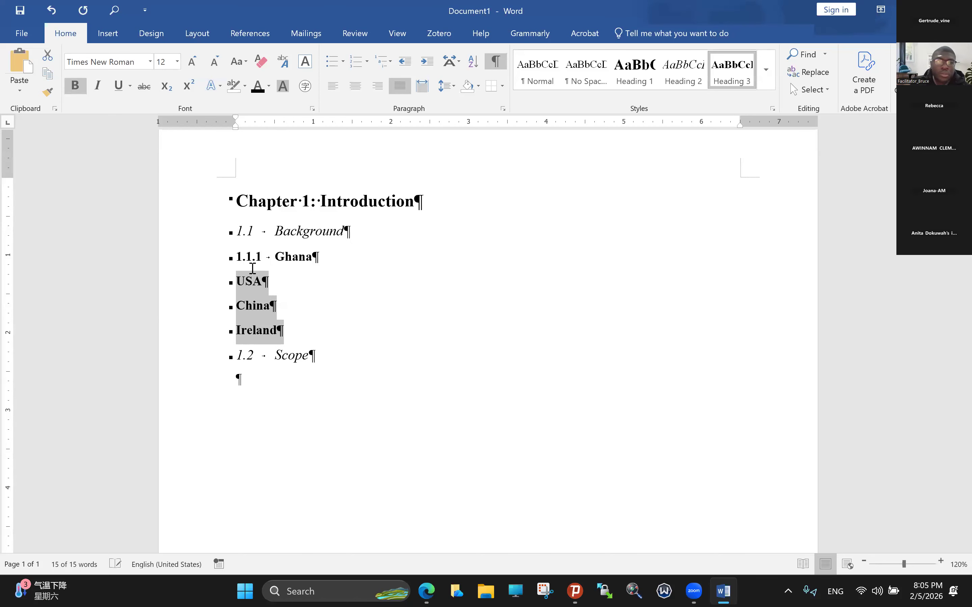
Step: Number the USA, China and Ireland headings 1.1.2, 1.1.3 and 1.1.4, with a tab after each number
key("Left")
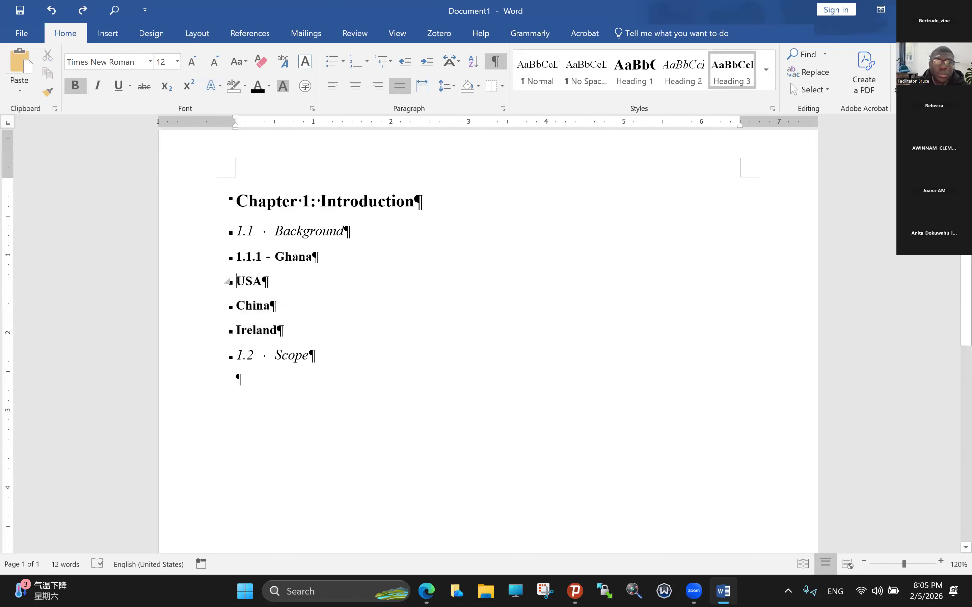
type("1.1.2")
key("Tab")
left_click(239, 301)
type("1.1")
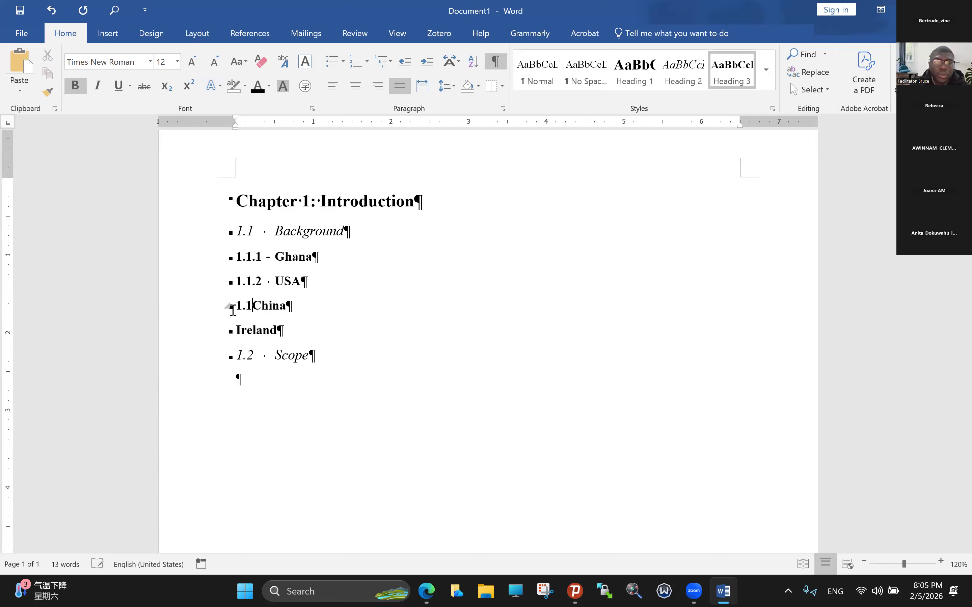
type(".3")
key("Tab")
left_click(243, 321)
type("1.1.4")
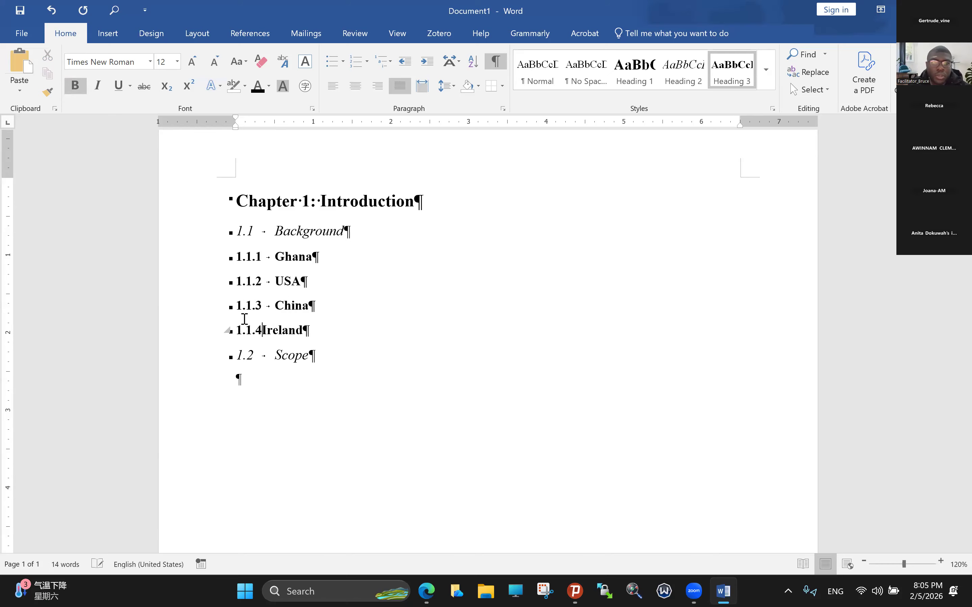
key("Tab")
left_click(252, 304)
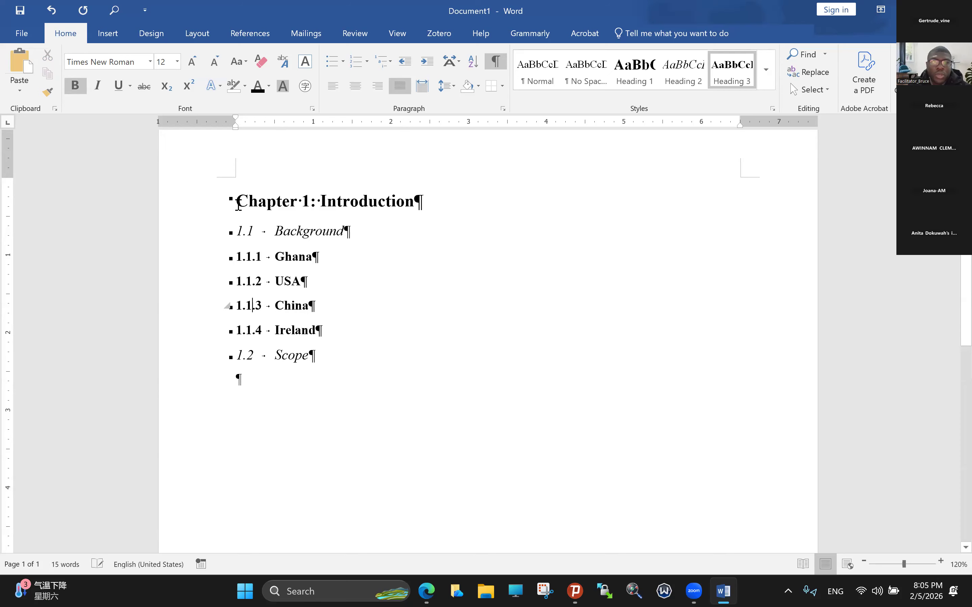
left_click(257, 243)
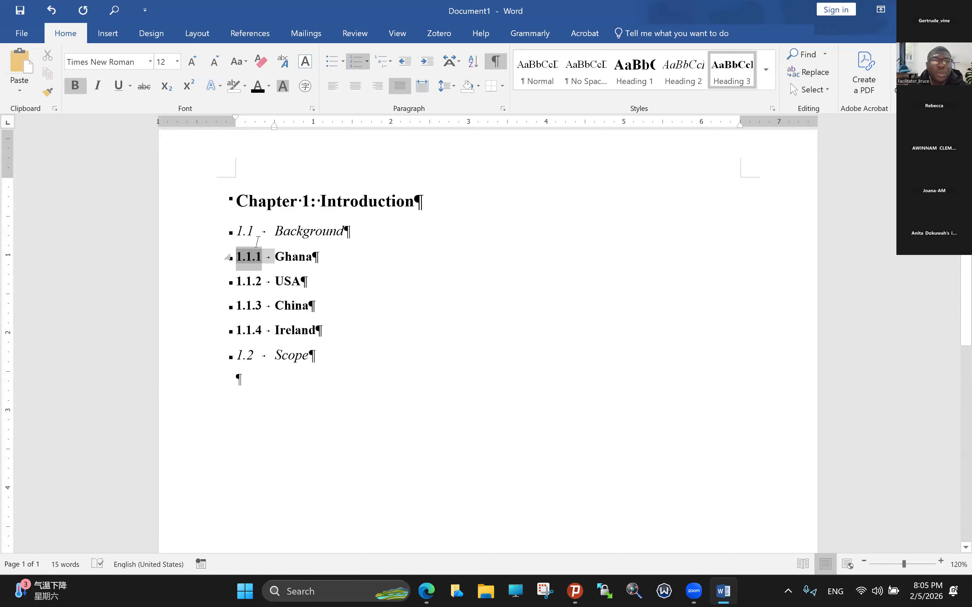
key("ctrl+Home")
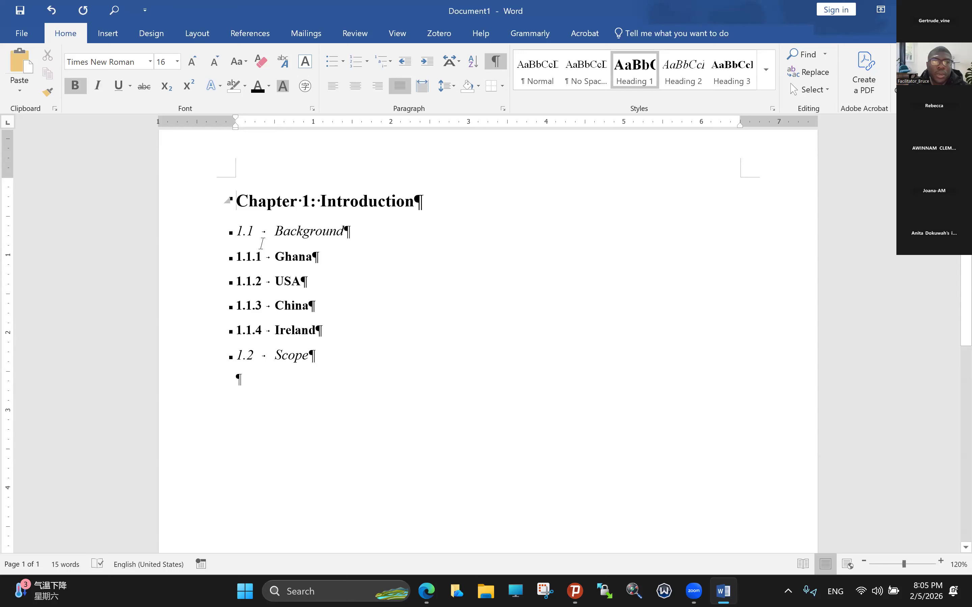
left_click_drag(237, 201, 263, 162)
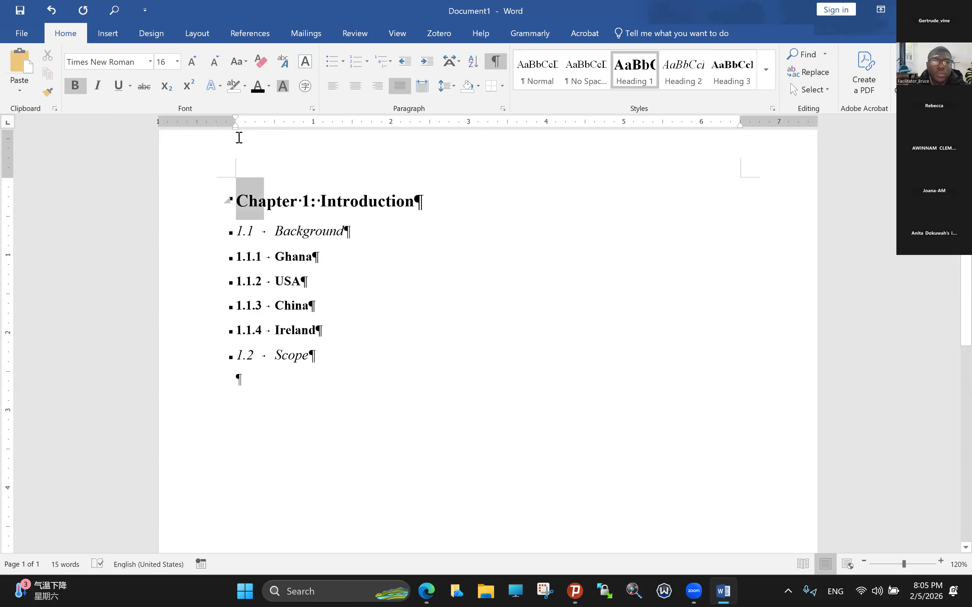
Step: Indent the four Heading 3 lines, from "1.1.1 Ghana" to "1.1.4 Ireland", beneath "1.1 Background"
left_click(314, 257)
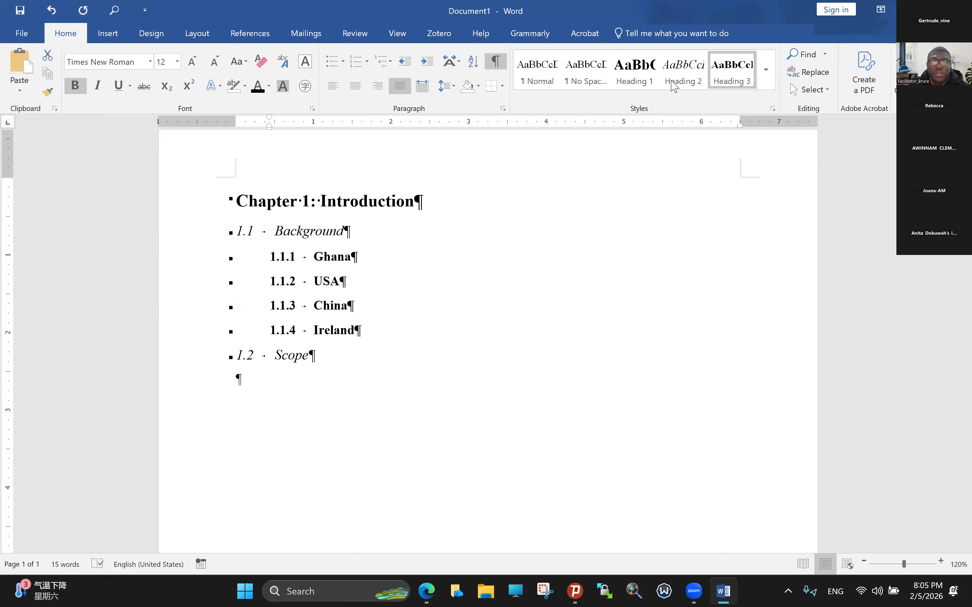
key("Down")
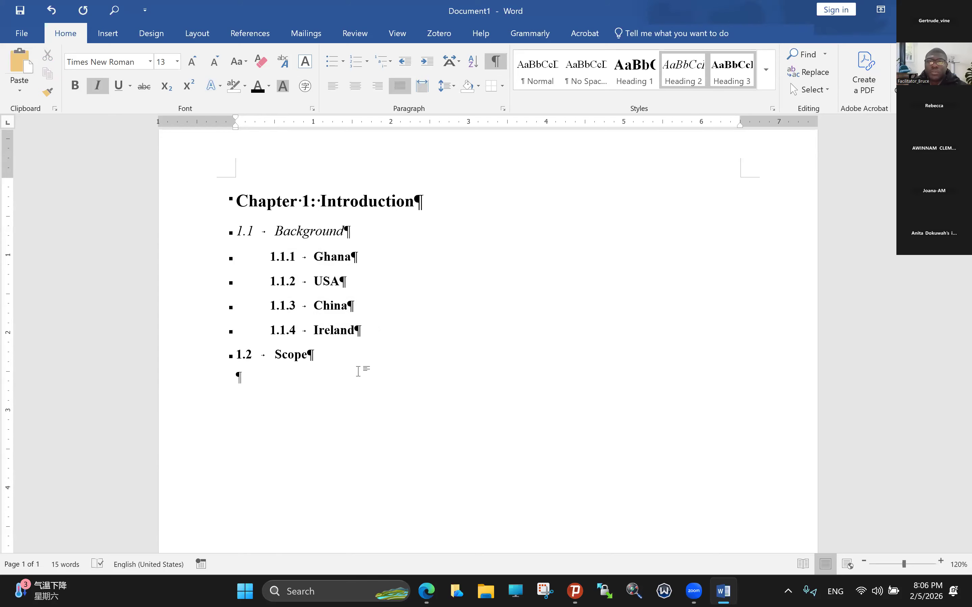
key("Up")
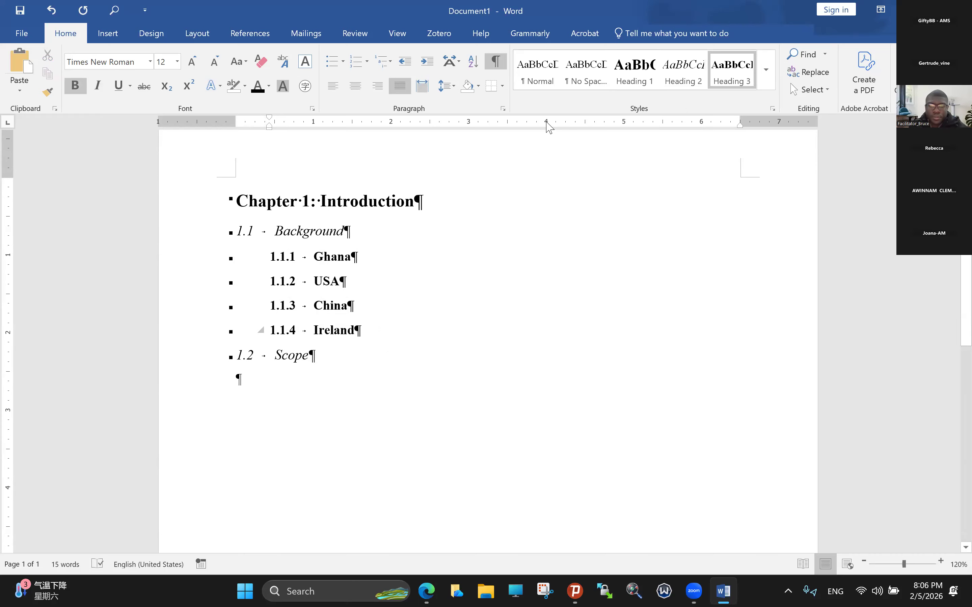
Step: Review the full Styles list from the empty last line, enlarging it to check the Heading 2 definition, and close it
key("Down")
key("Down")
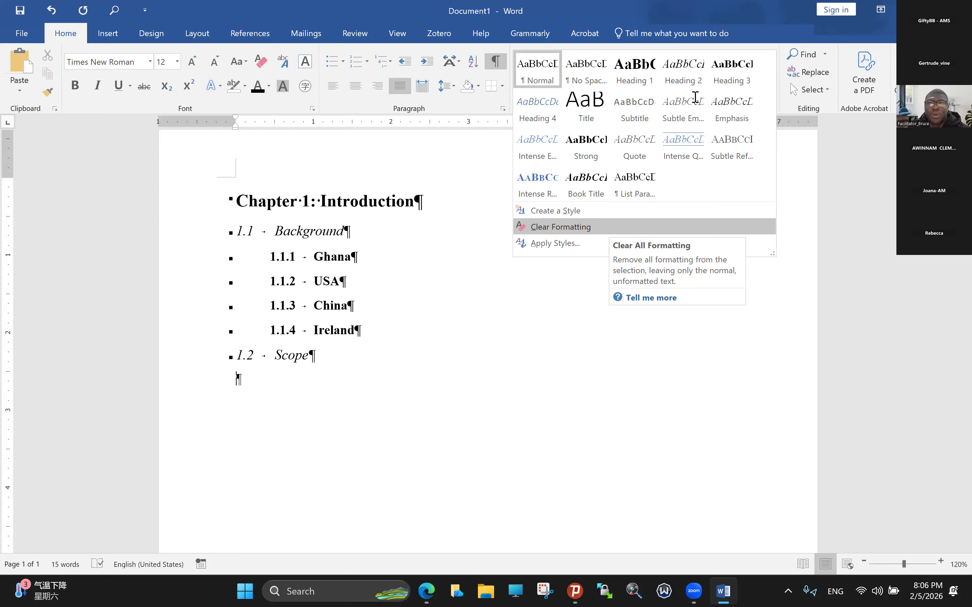
left_click(771, 112)
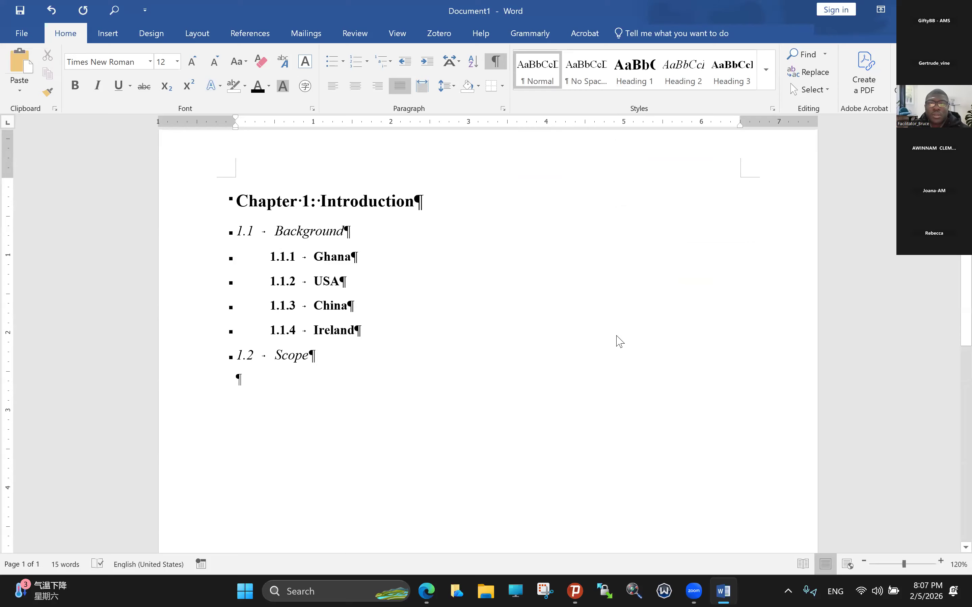
scroll(514, 173, "up", 1)
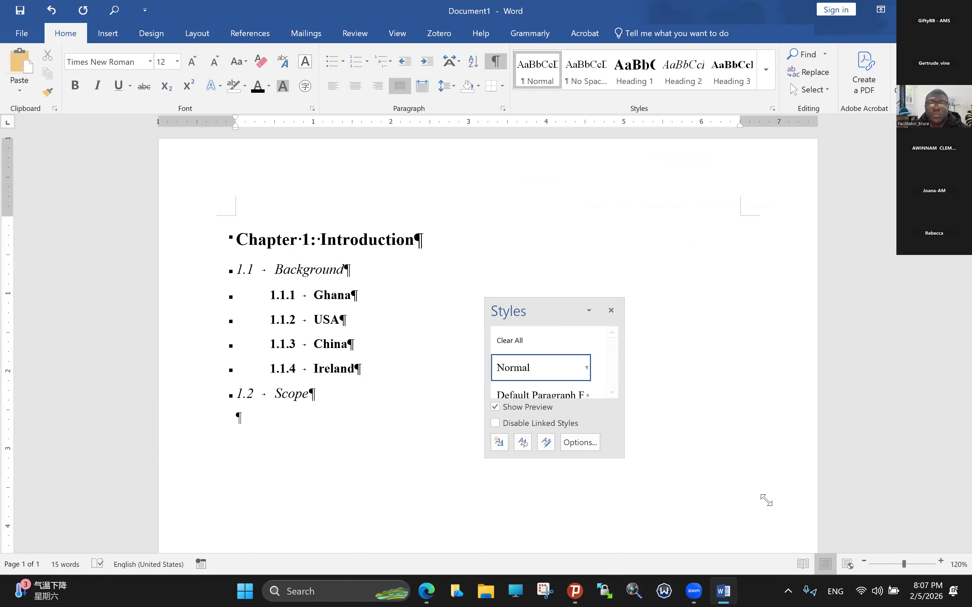
left_click_drag(624, 458, 766, 500)
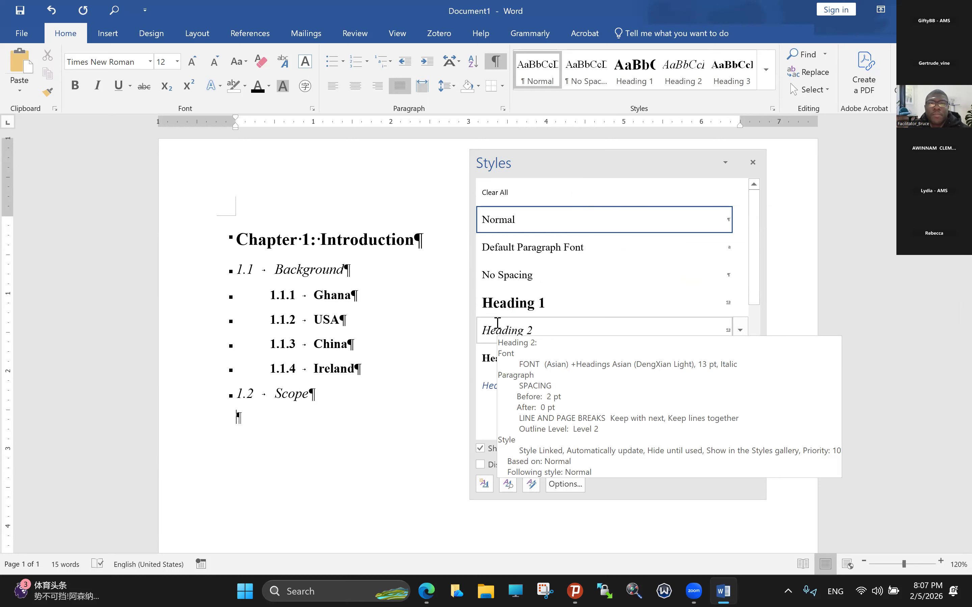
left_click(751, 162)
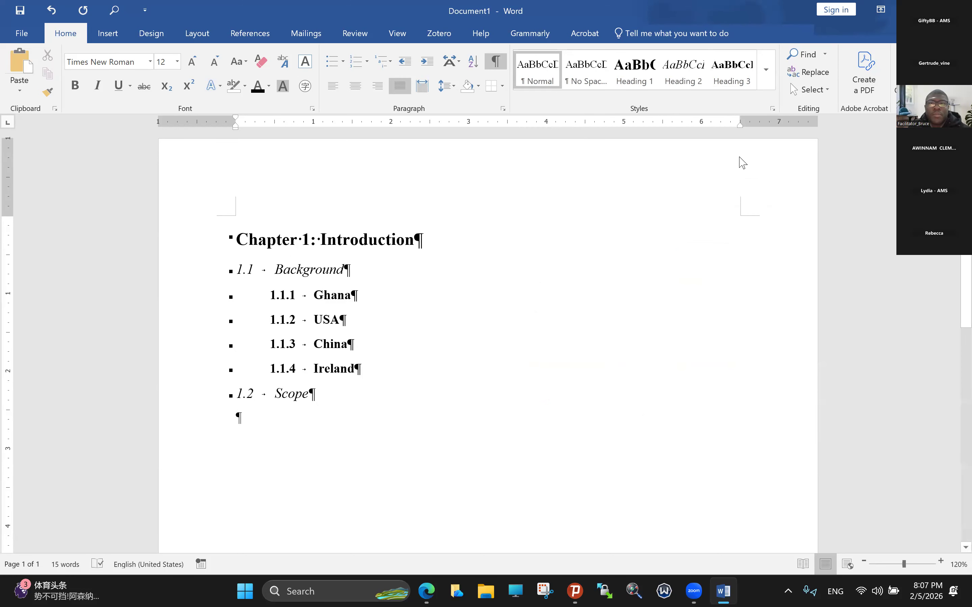
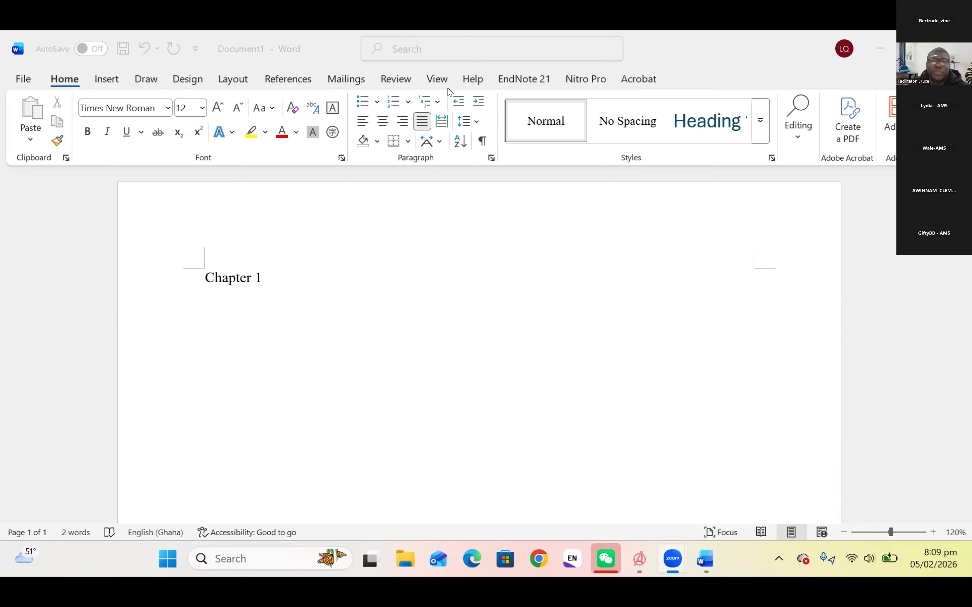
Step: Show the ruler in the document that contains only "Chapter 1"
left_click(440, 79)
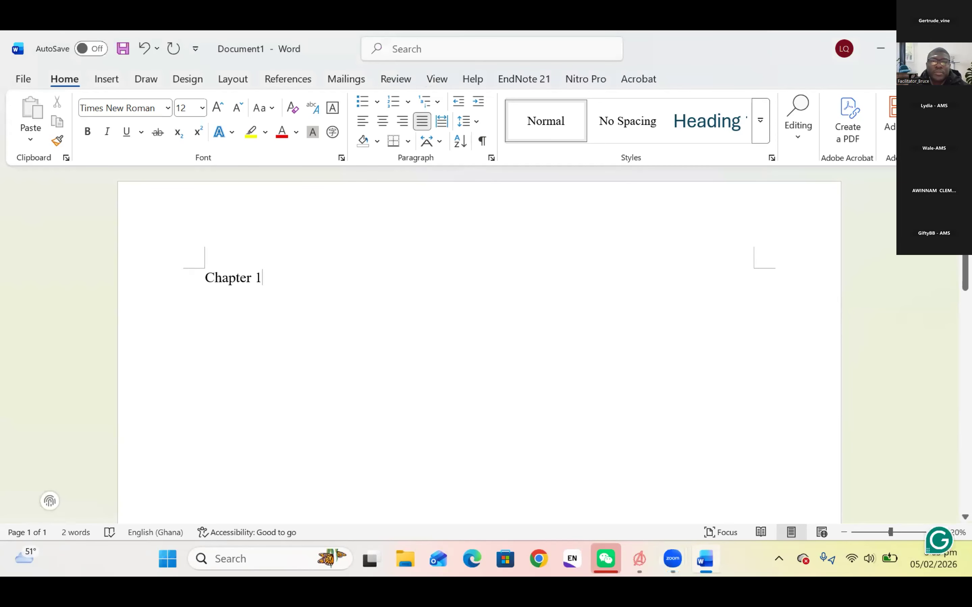
left_click(437, 79)
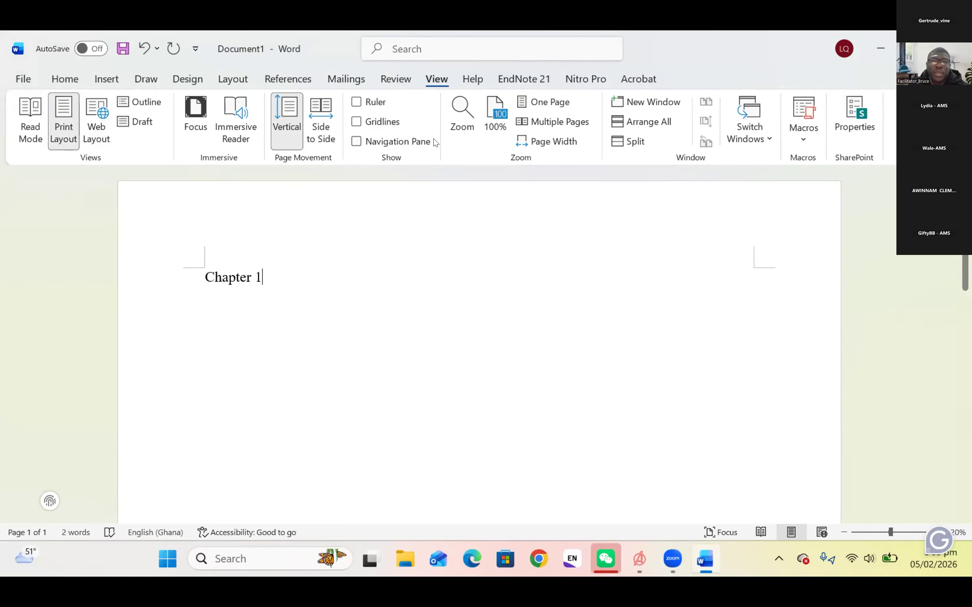
left_click(356, 102)
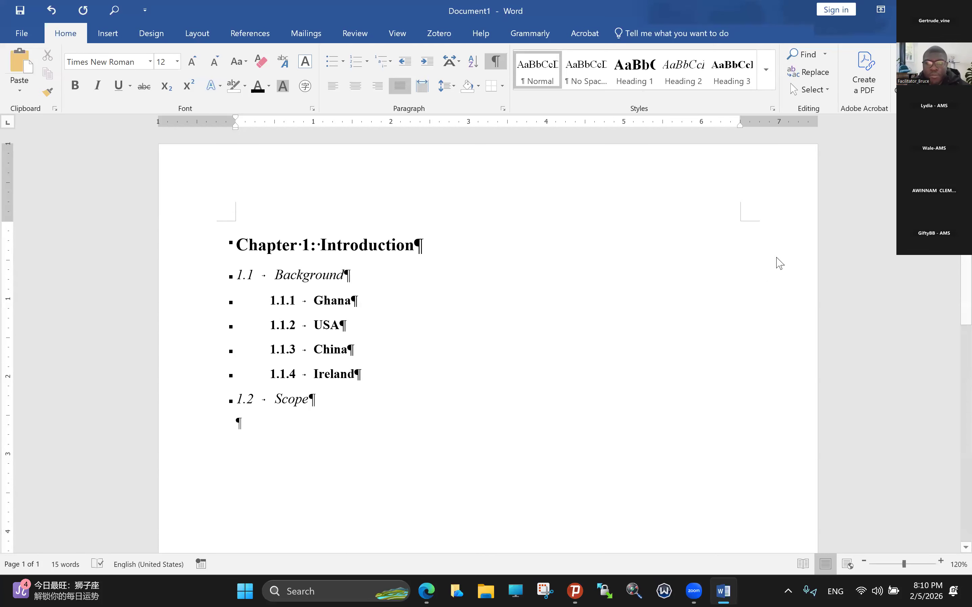
Step: Browse the expanded style gallery, previewing Subtitle and Subtle Emphasis on the empty last line, and close it without applying a style
left_click(766, 70)
key("Right")
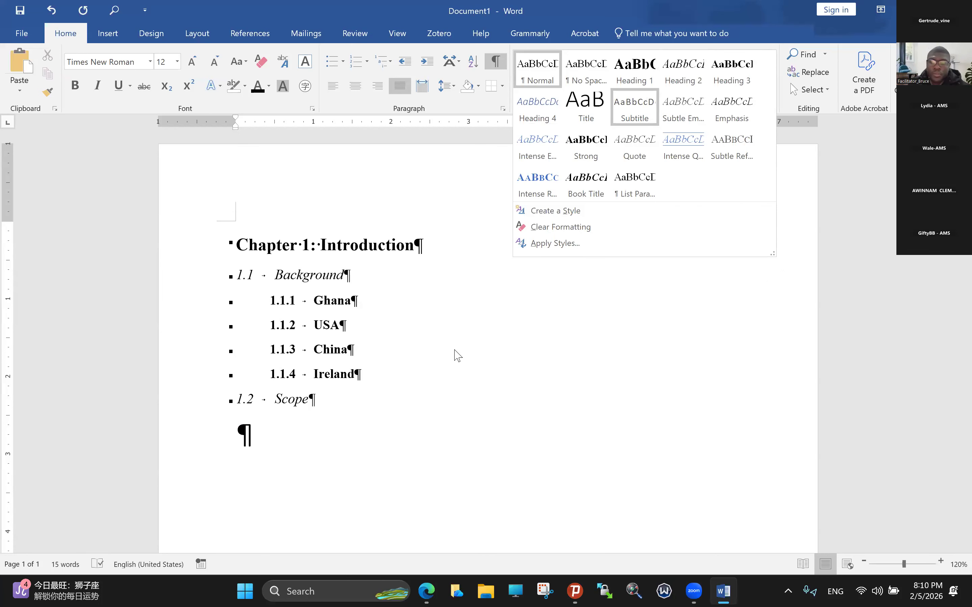
key("Right")
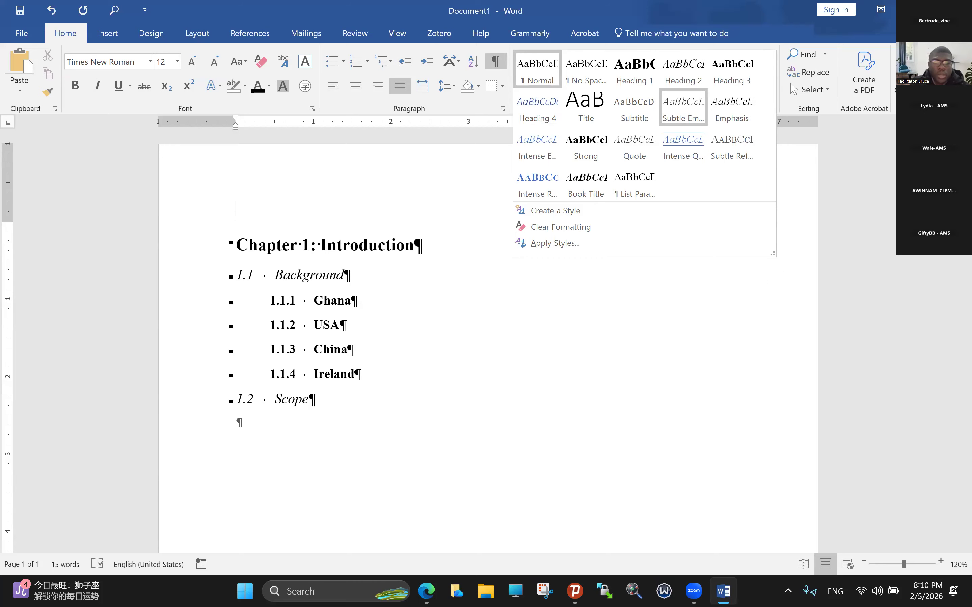
left_click_drag(772, 253, 791, 400)
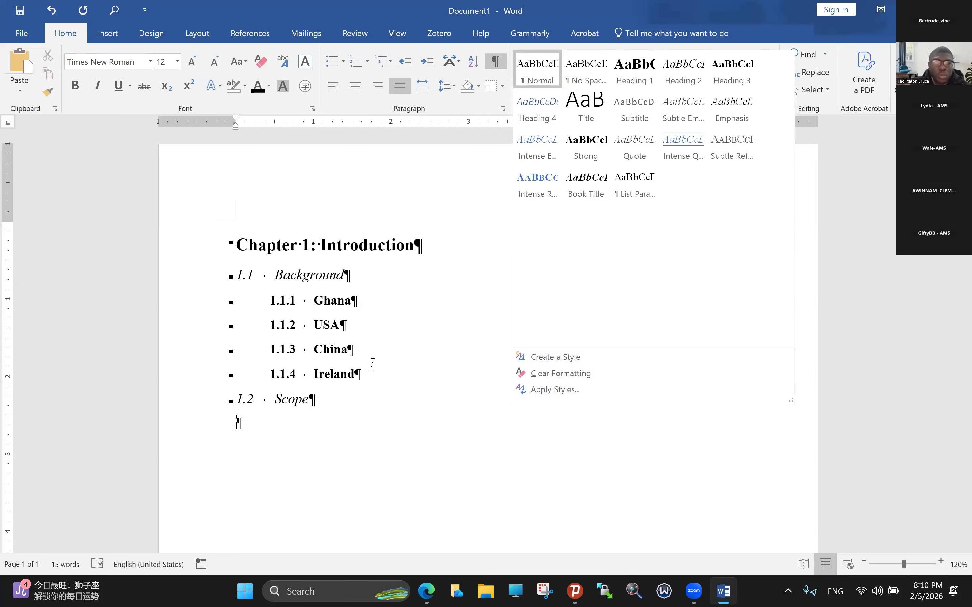
key("Escape")
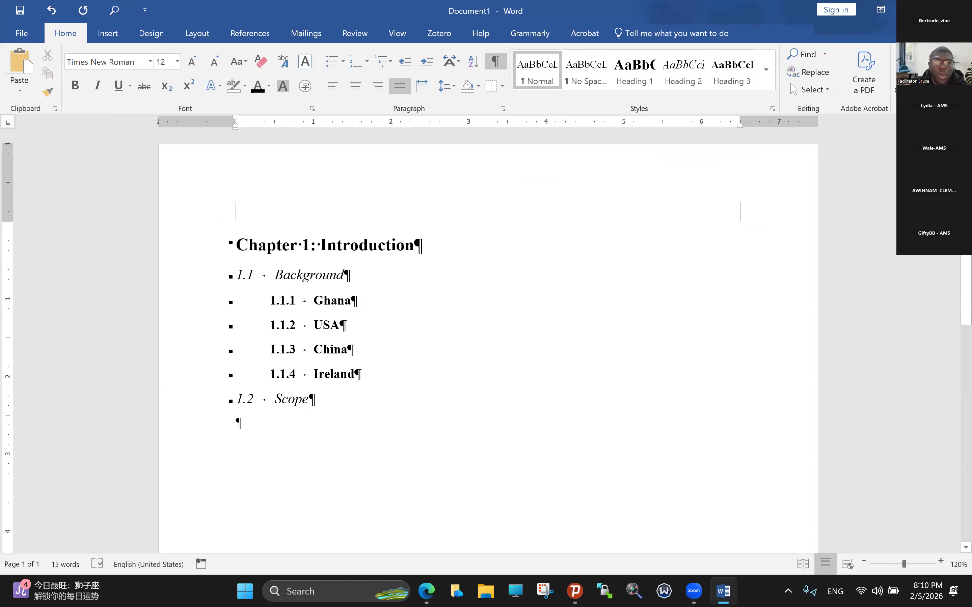
Step: Add a new line numbered 1.2.1.1.1 below the empty paragraph after "1.2 Scope", and zoom in on it
key("Return")
type("11")
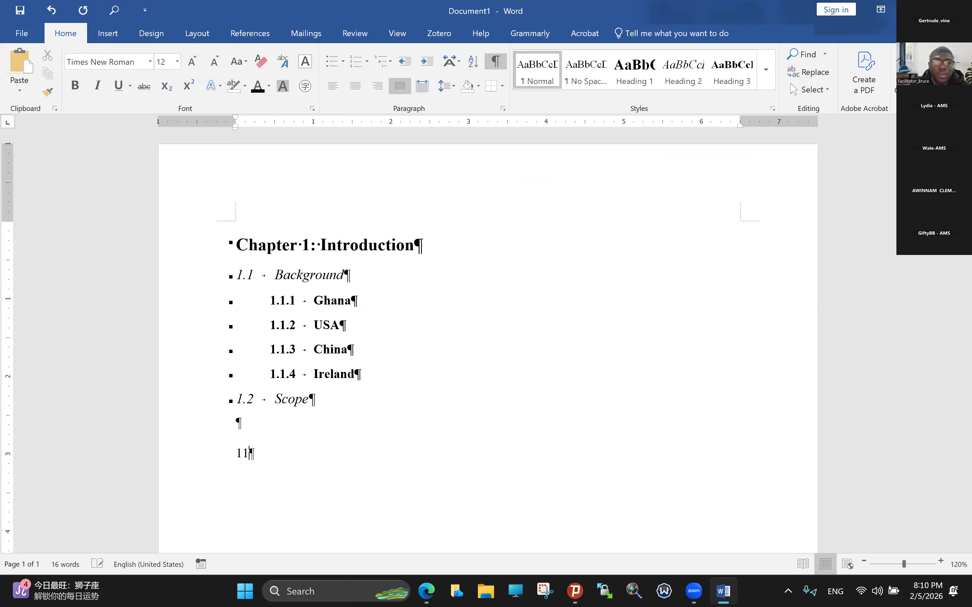
key("BackSpace")
type(".2.1.1.1")
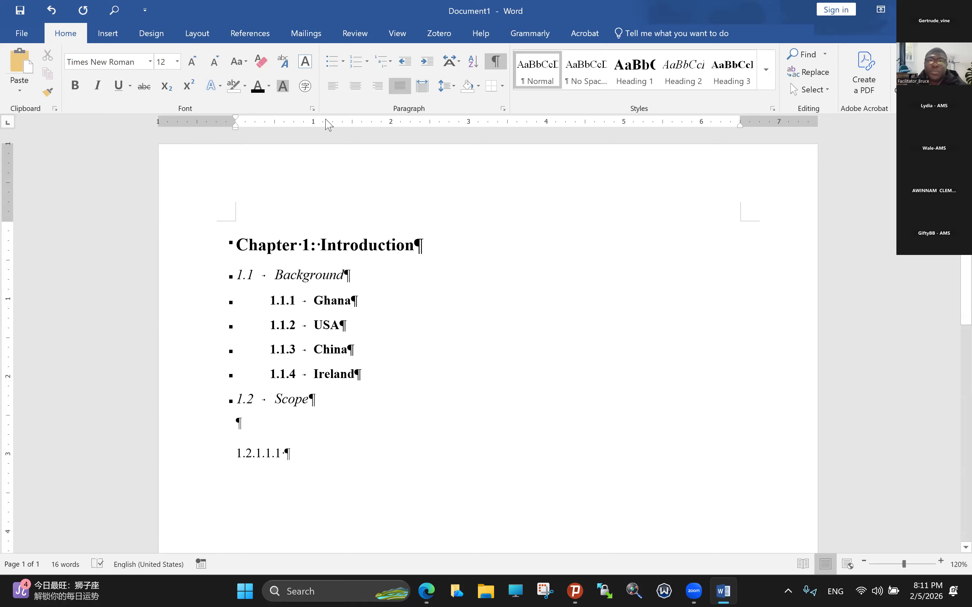
left_click_drag(220, 462, 252, 464)
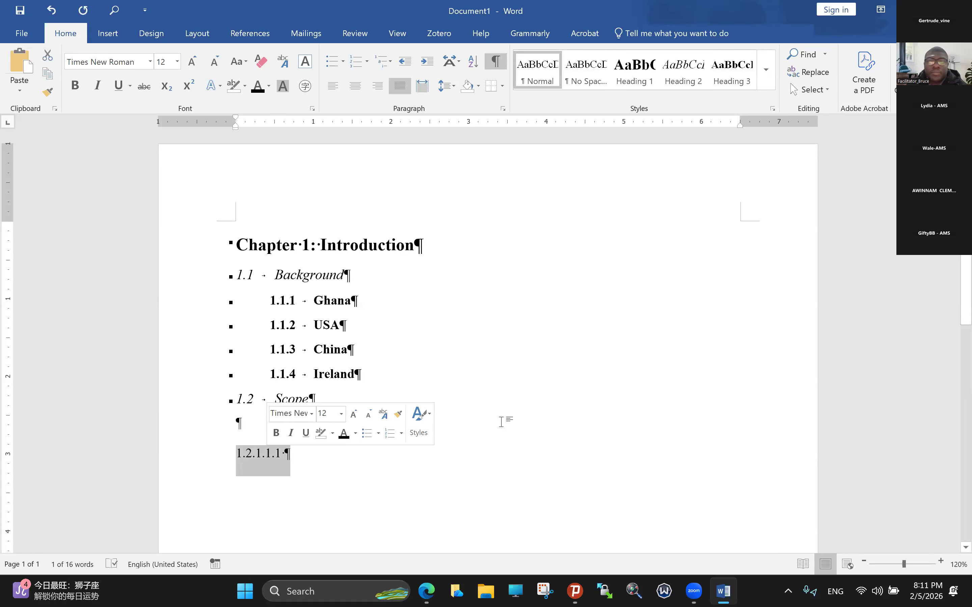
scroll(191, 258, "up", 10)
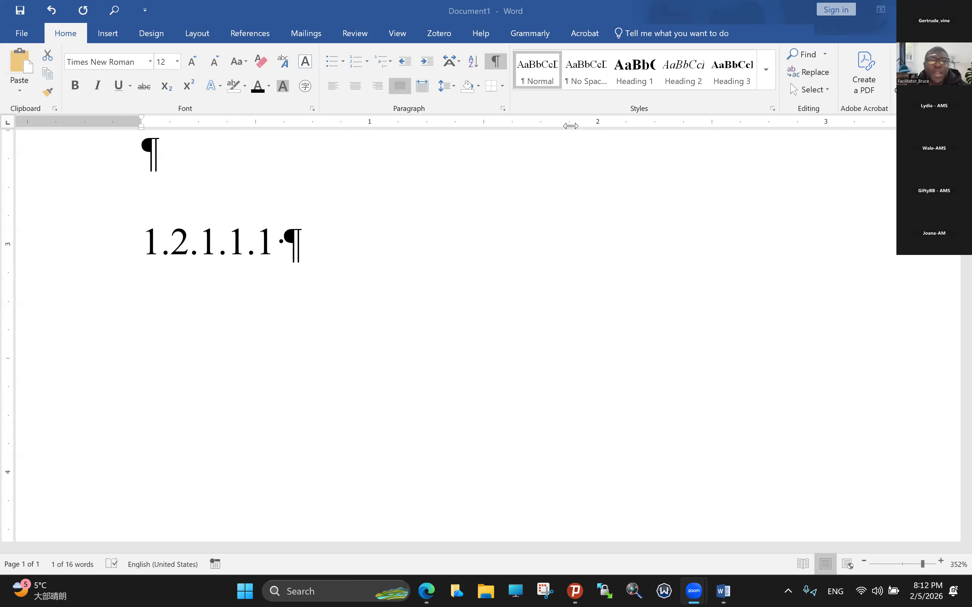
Step: Select the 1.2.1.1.1 line and look through the Normal style's options and the full Styles list
triple_click(146, 241)
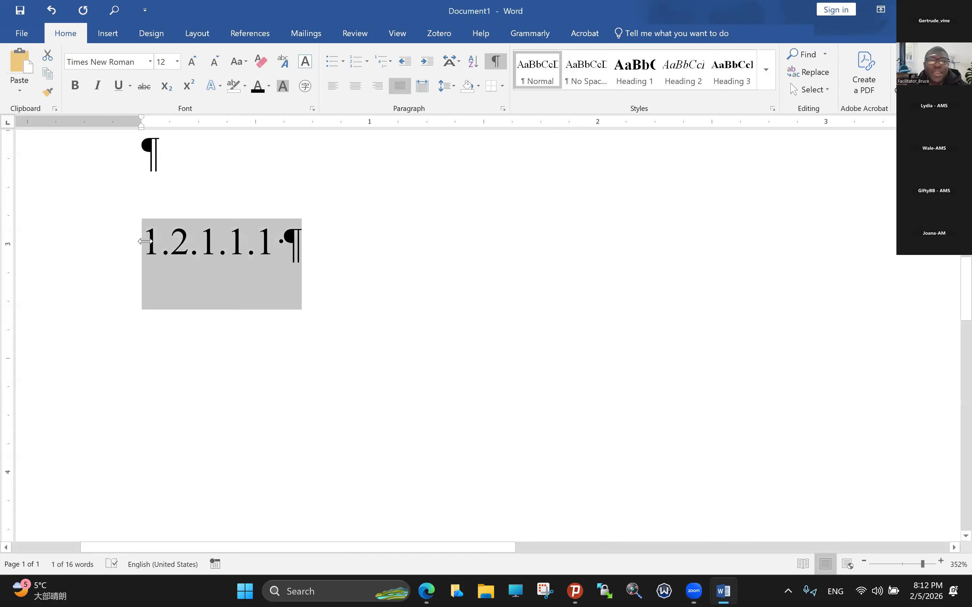
right_click(171, 242)
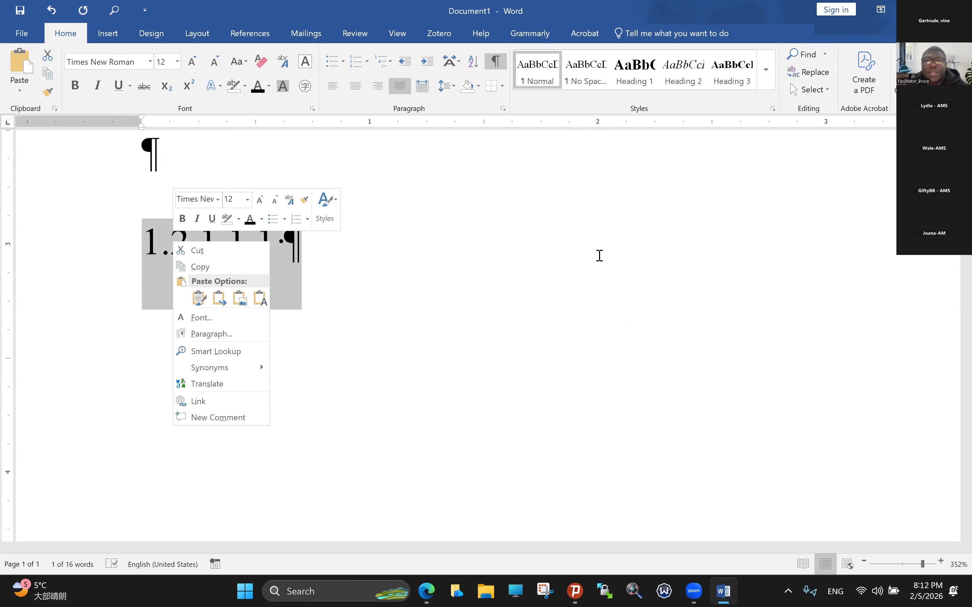
left_click(534, 95)
right_click(543, 80)
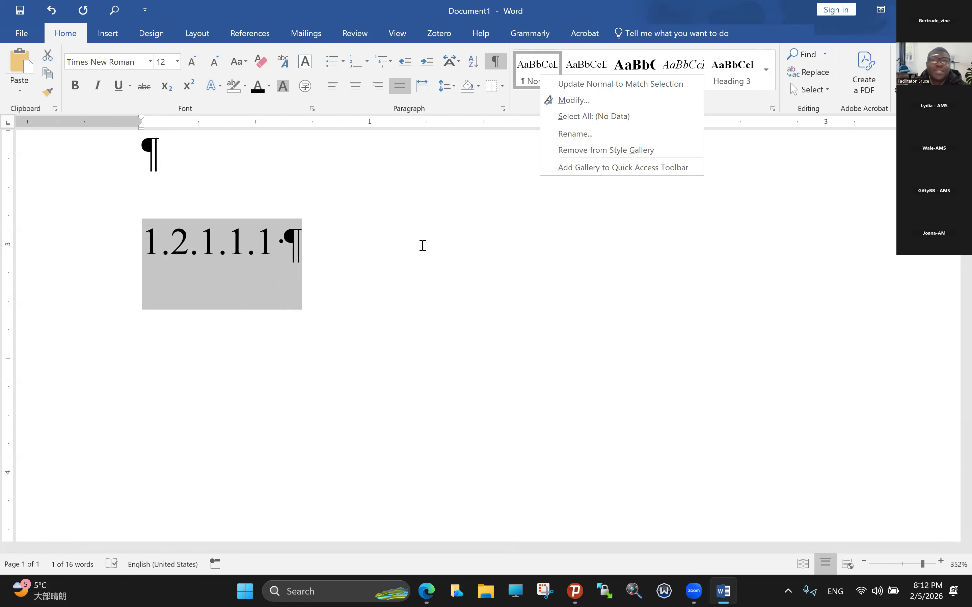
key("Escape")
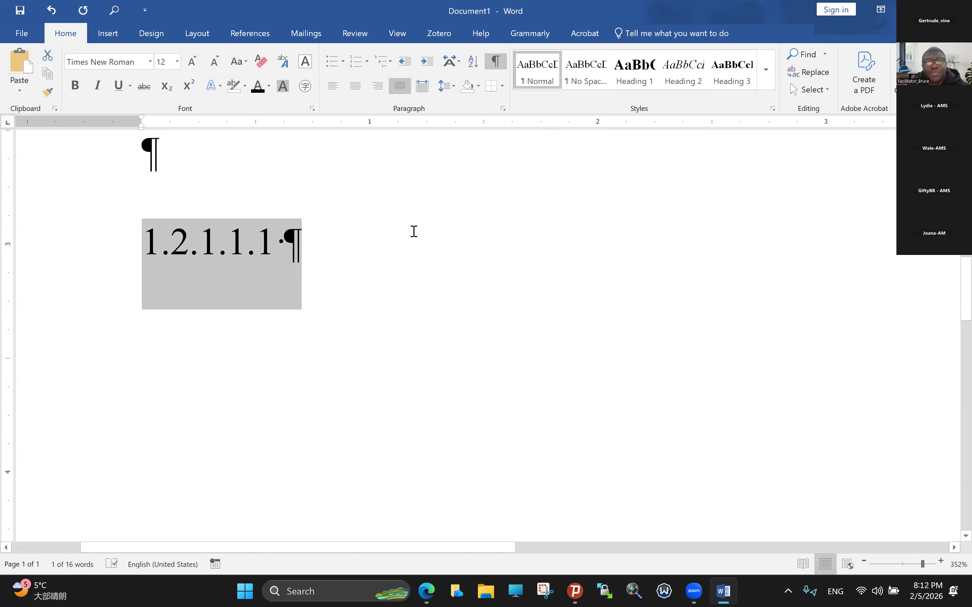
left_click(773, 109)
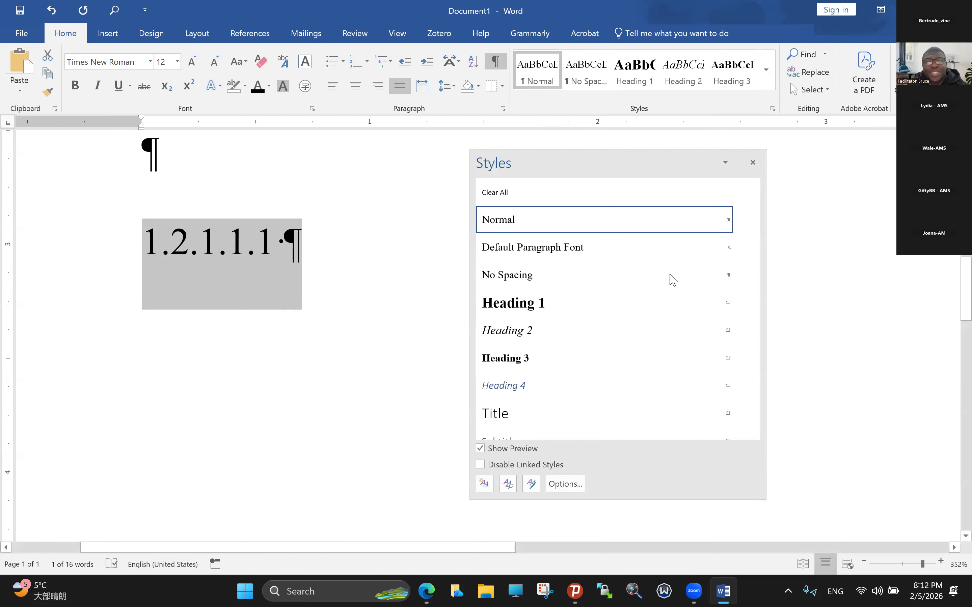
mouse_move(673, 280)
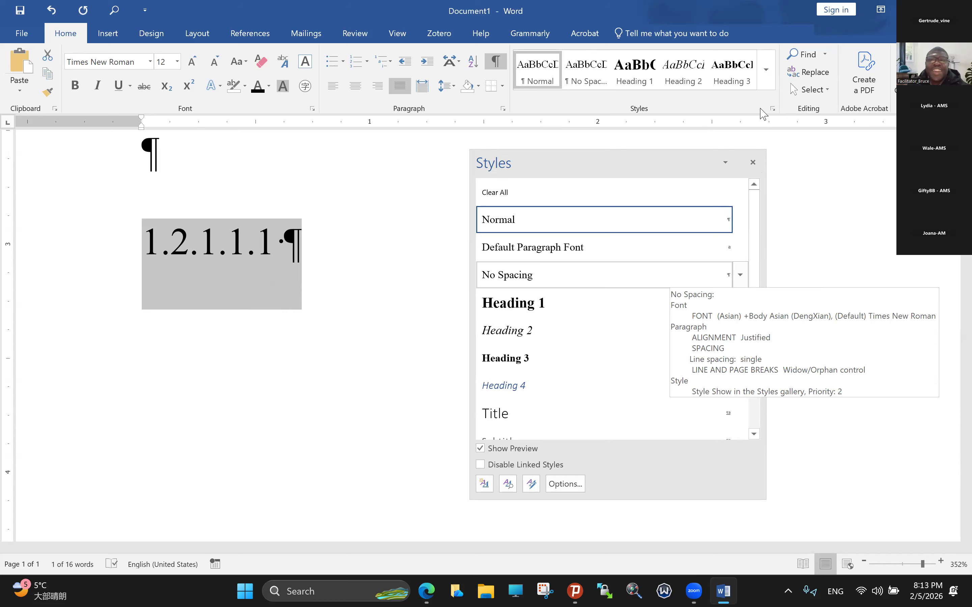
left_click(753, 162)
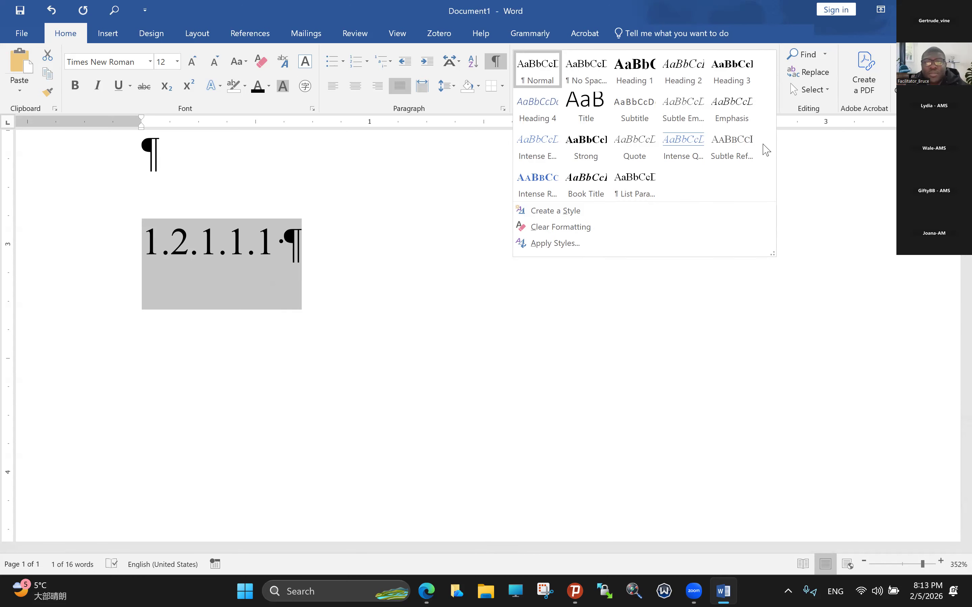
Step: Start creating a new style from the selected 1.2.1.1.1 line and try to name it "Heading 5"
left_click(572, 213)
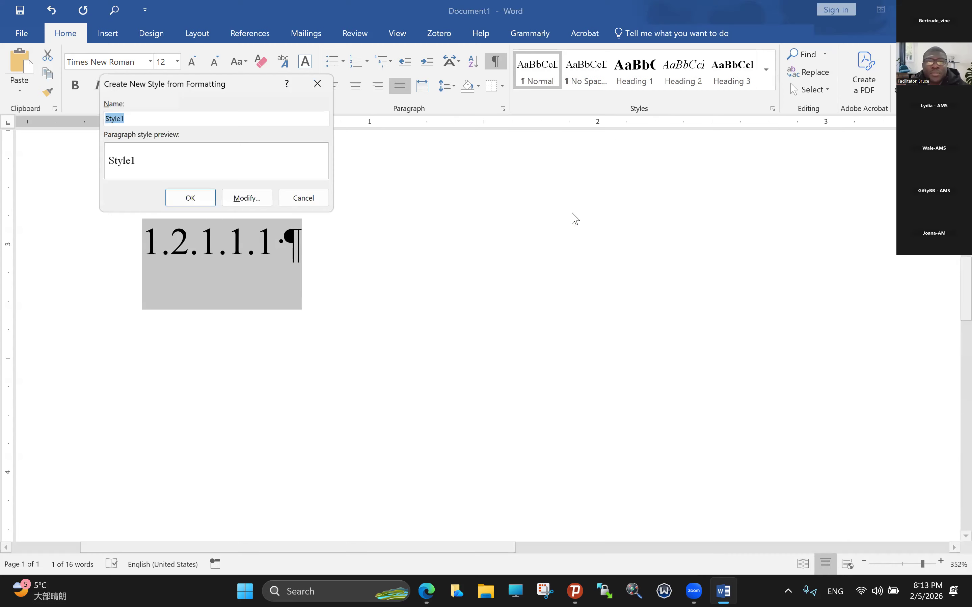
key("BackSpace")
type("H")
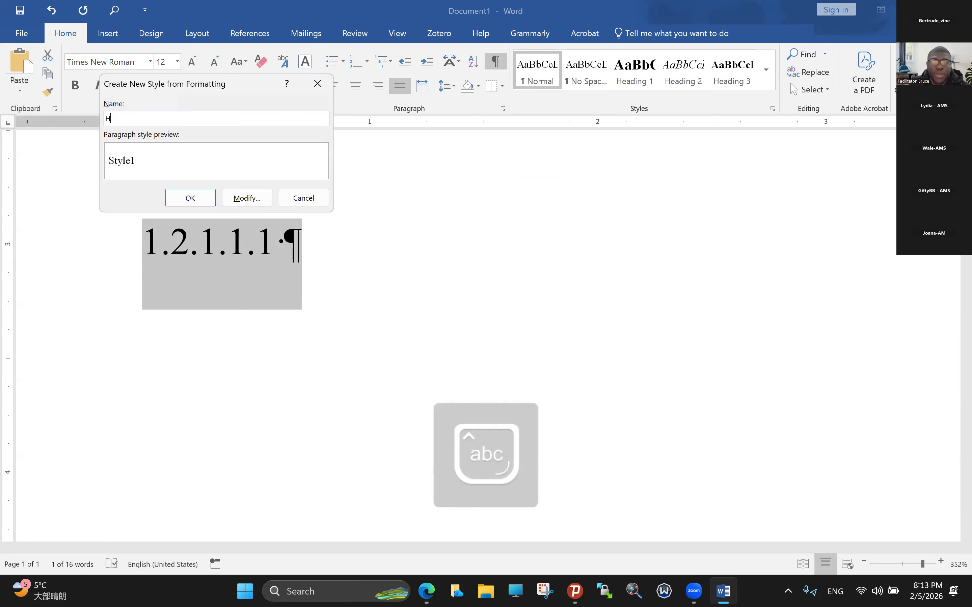
type("eading 5")
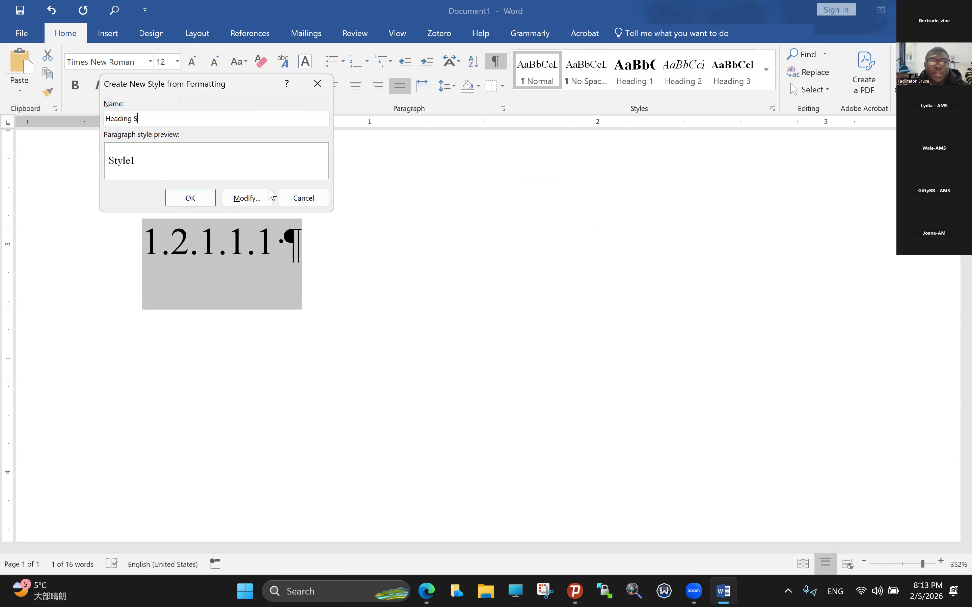
left_click(257, 199)
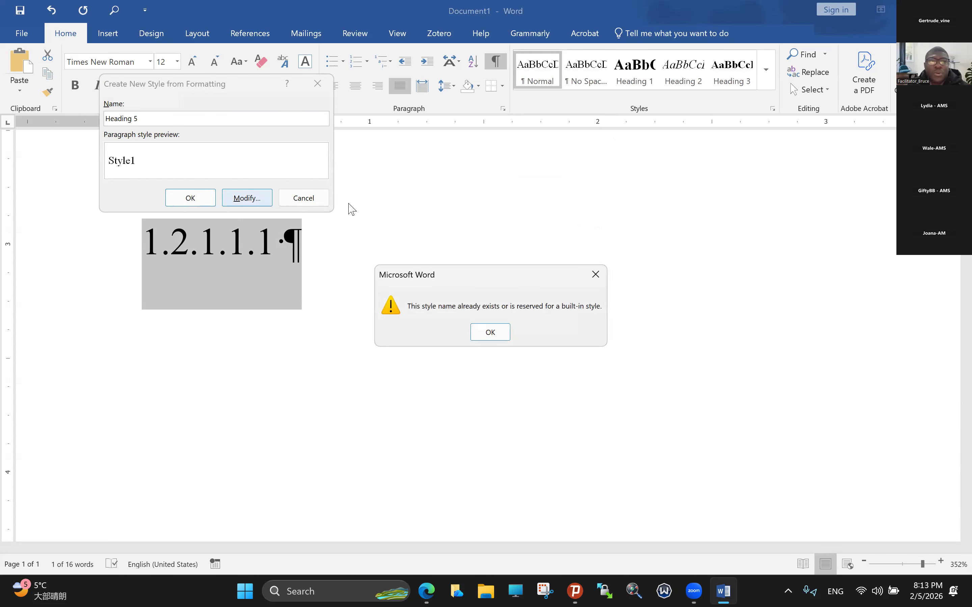
left_click(479, 327)
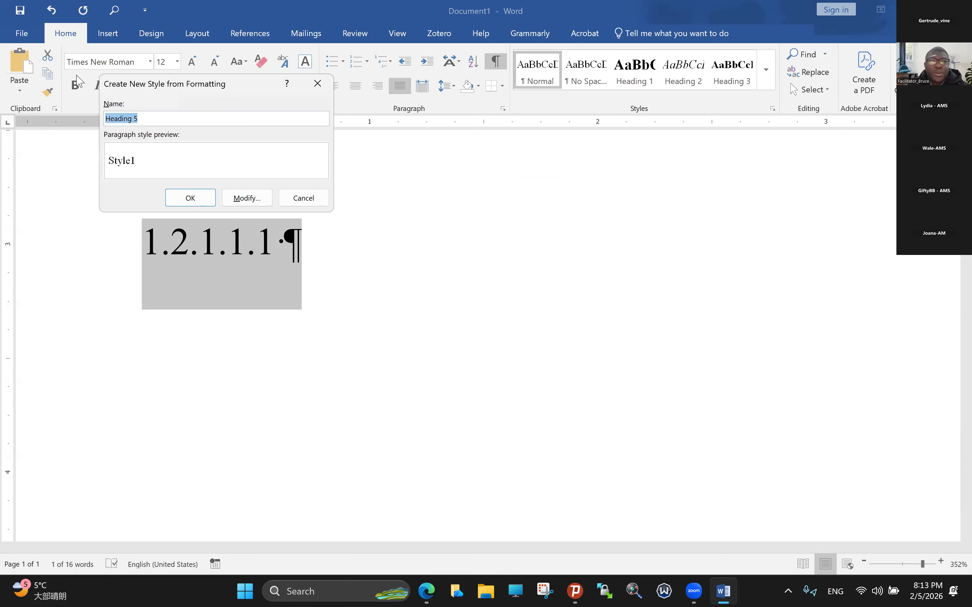
Step: Rename the new style Heading_5 and open its detailed formatting settings
left_click(134, 118)
key("BackSpace")
type("_")
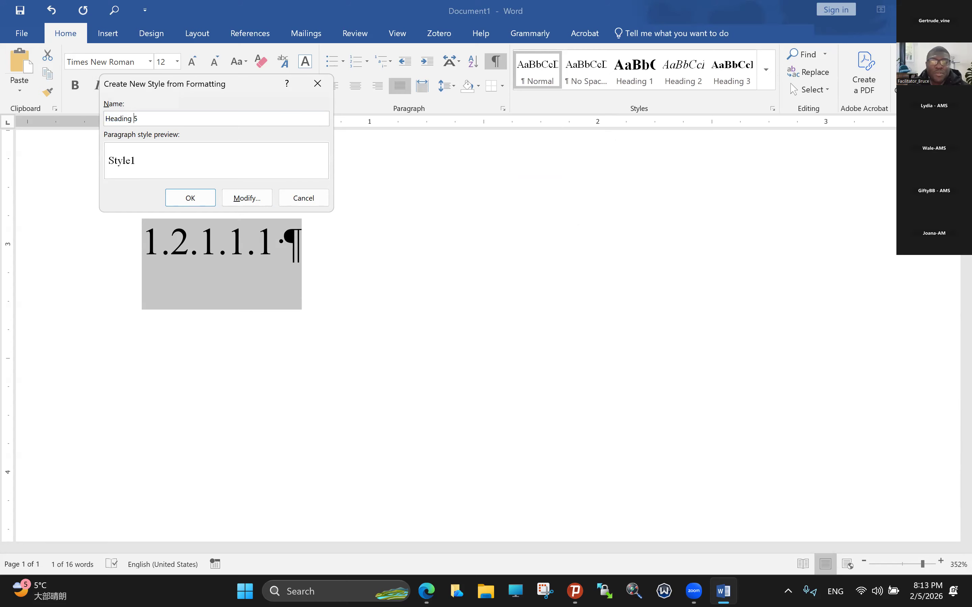
left_click(232, 196)
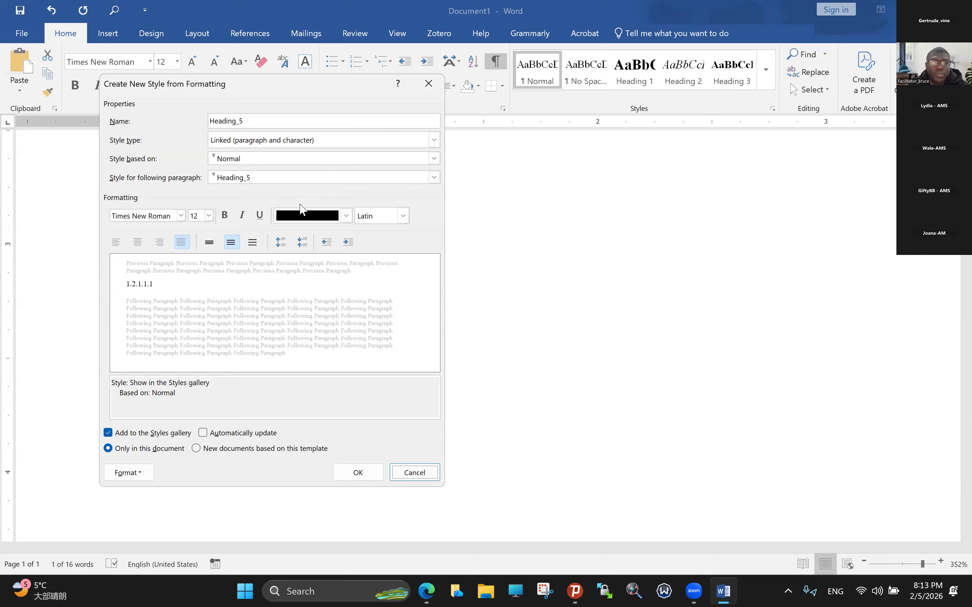
Step: Format Heading_5 as bold italic SimSun at 14 pt with double line spacing, enable automatic updating, and create the style
left_click(209, 215)
left_click(196, 293)
left_click(181, 216)
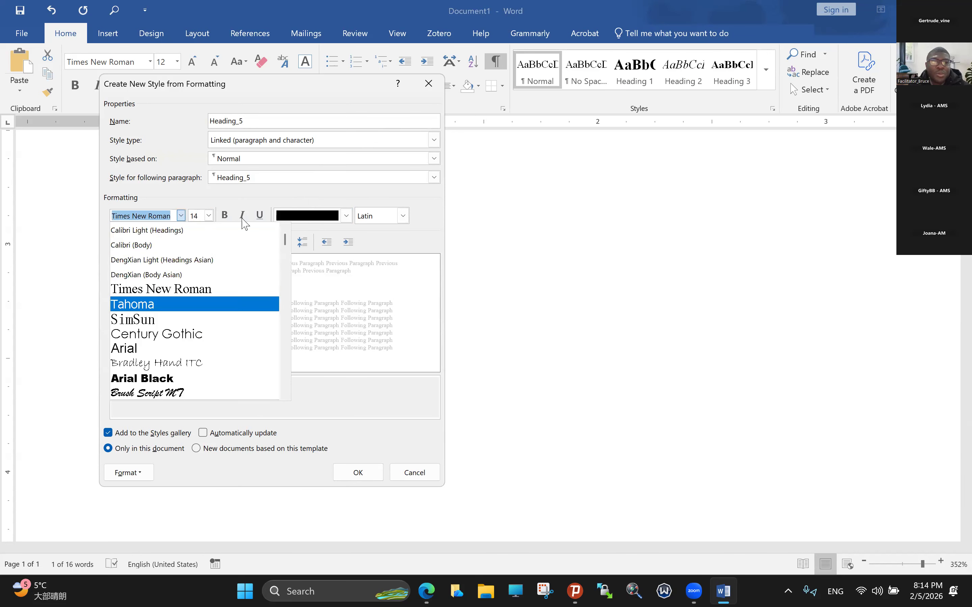
left_click(225, 319)
key("ctrl+i")
key("ctrl+2")
key("ctrl+b")
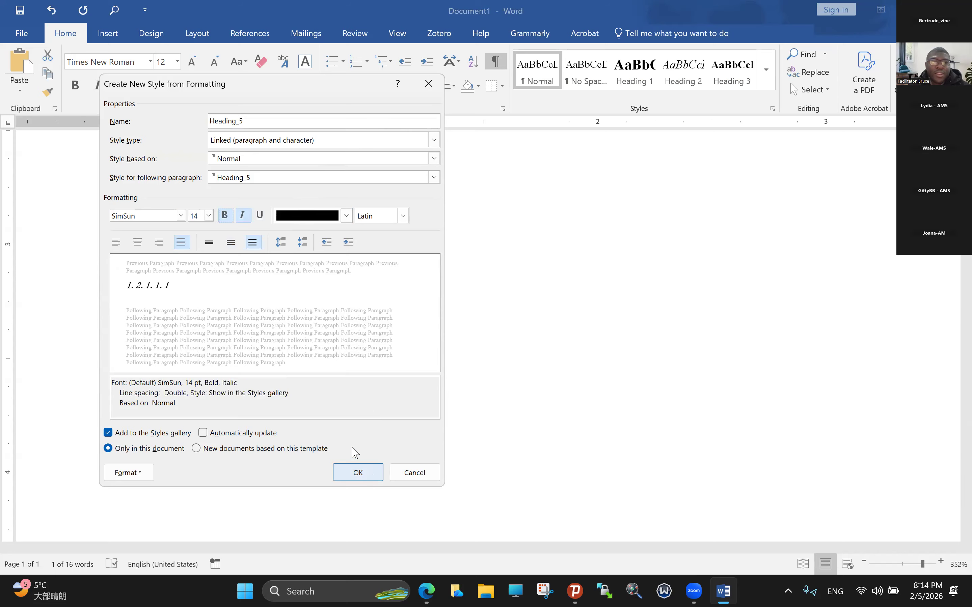
left_click(201, 433)
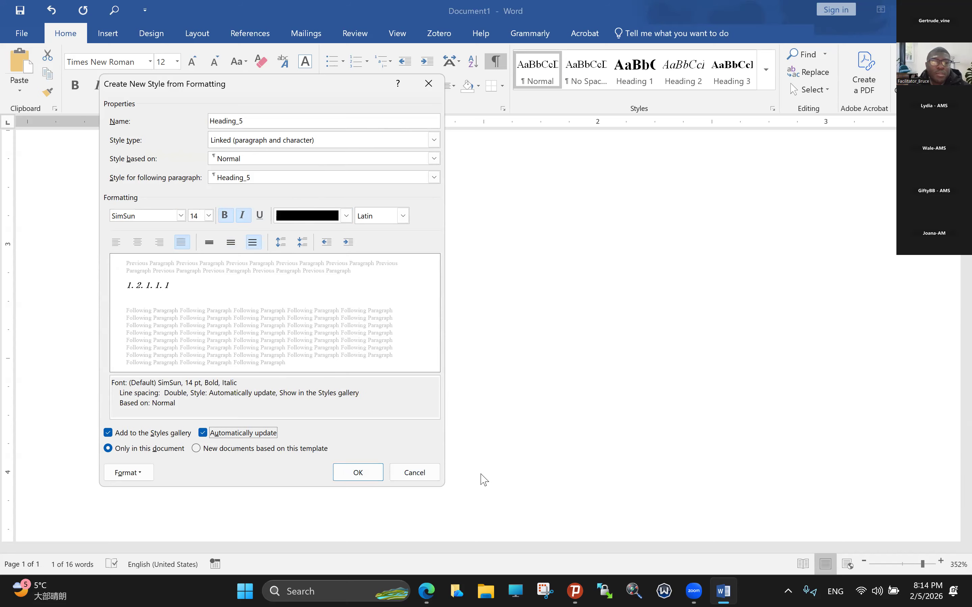
left_click(365, 471)
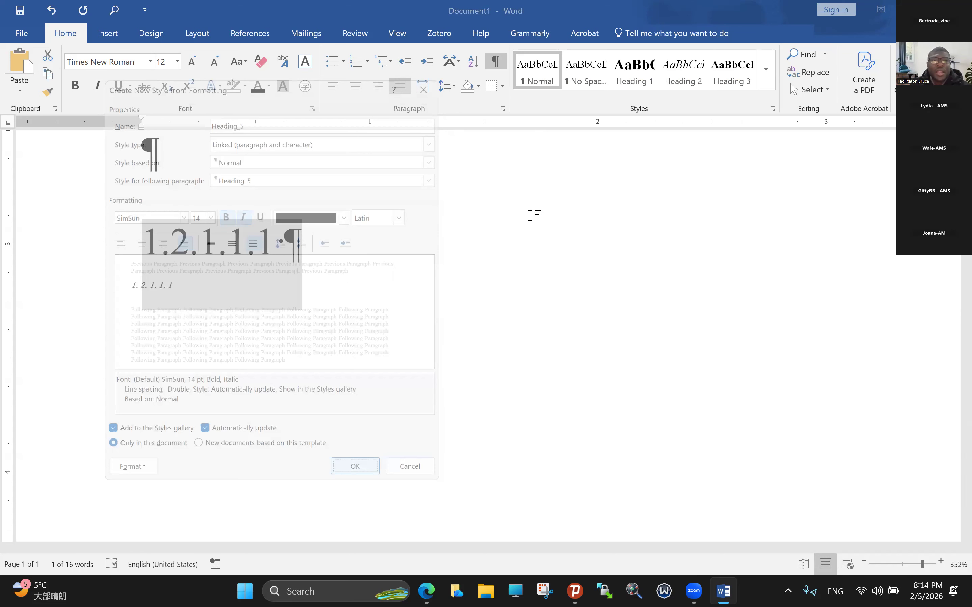
Step: Delete the 1.2.1.1.1 line together with the blank paragraph between it and the 1.2 Scope heading
left_click(543, 214)
scroll(543, 213, "up", 3)
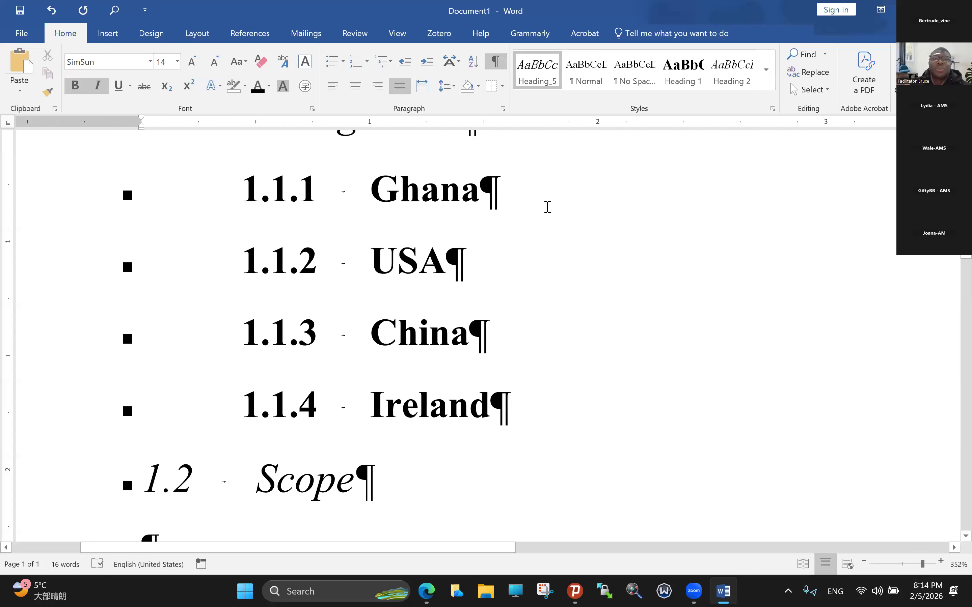
scroll(547, 207, "down", 3)
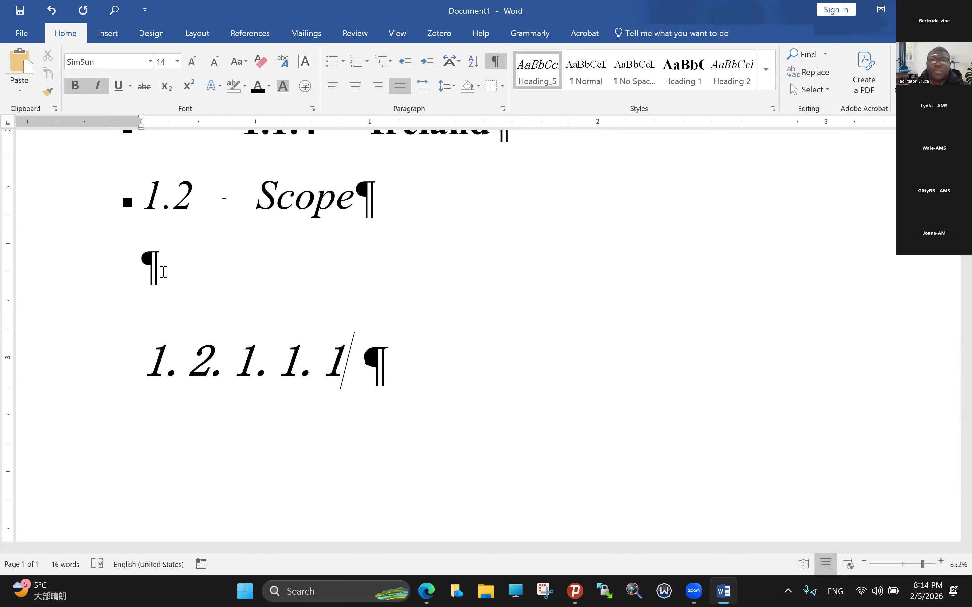
left_click(192, 244, "shift")
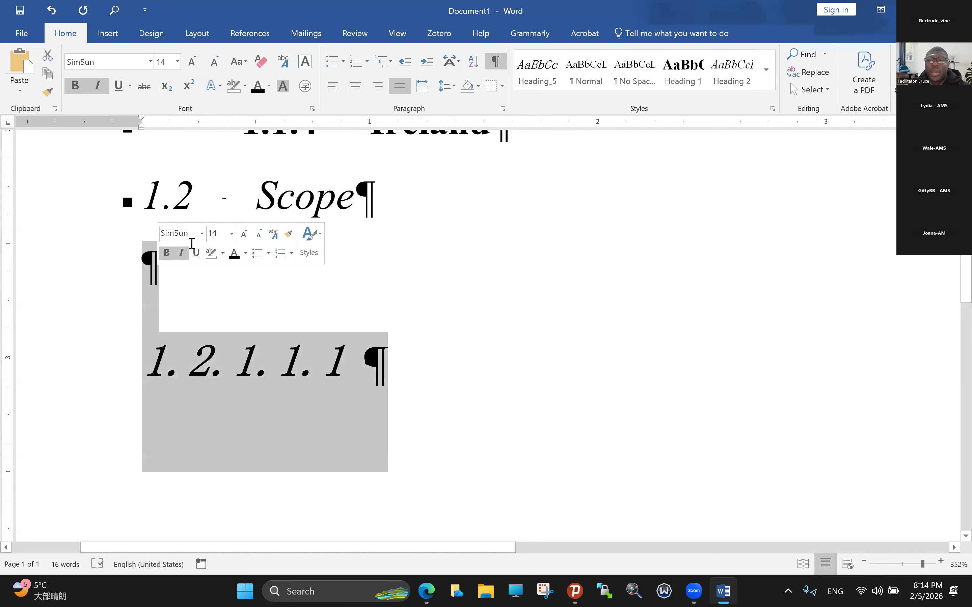
key("Delete")
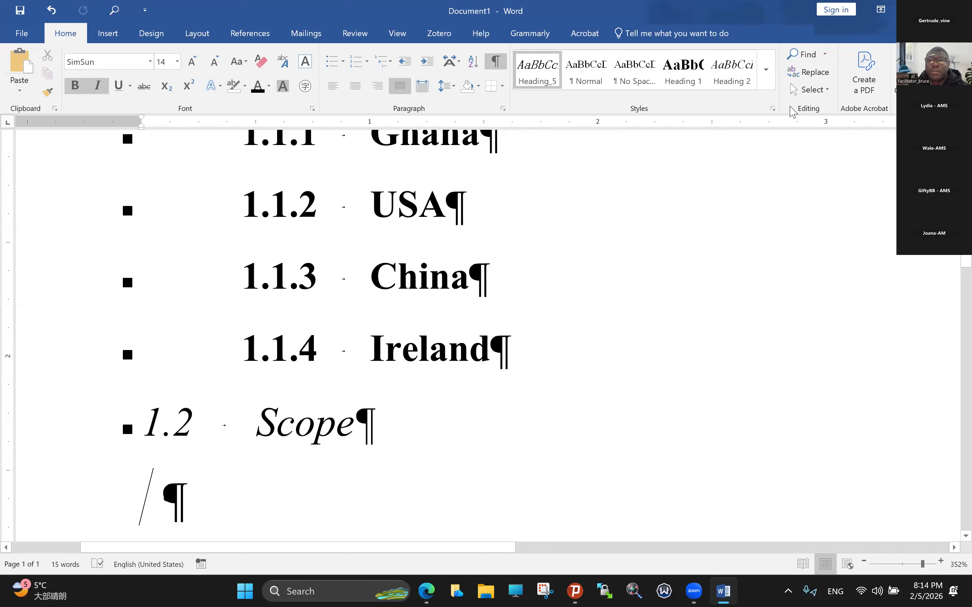
Step: Review the numbered heading structure from chapter title to 1.2 Scope and select the "Chapter 1: Introduction" heading
scroll(790, 107, "up", 4)
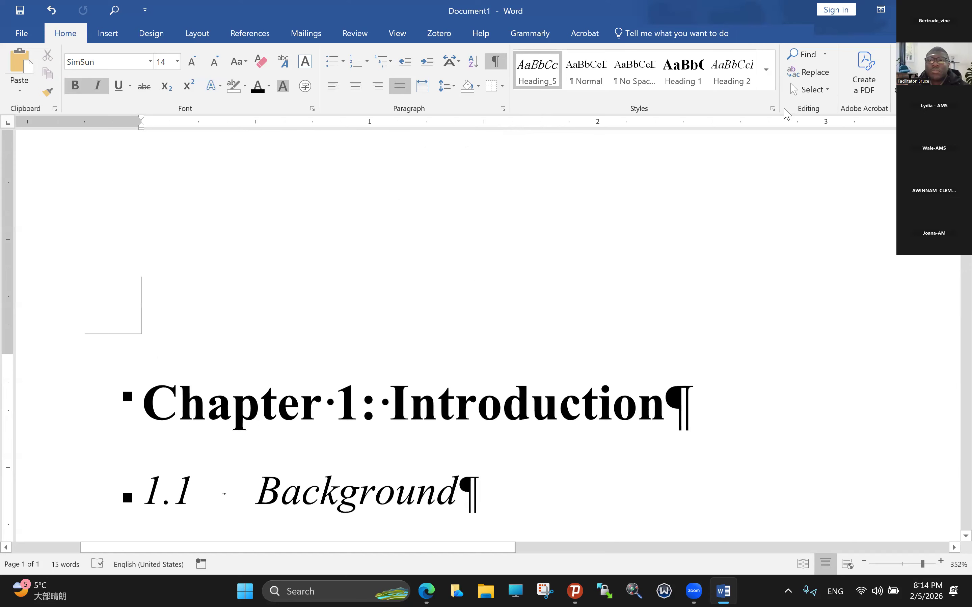
scroll(689, 189, "down", 3)
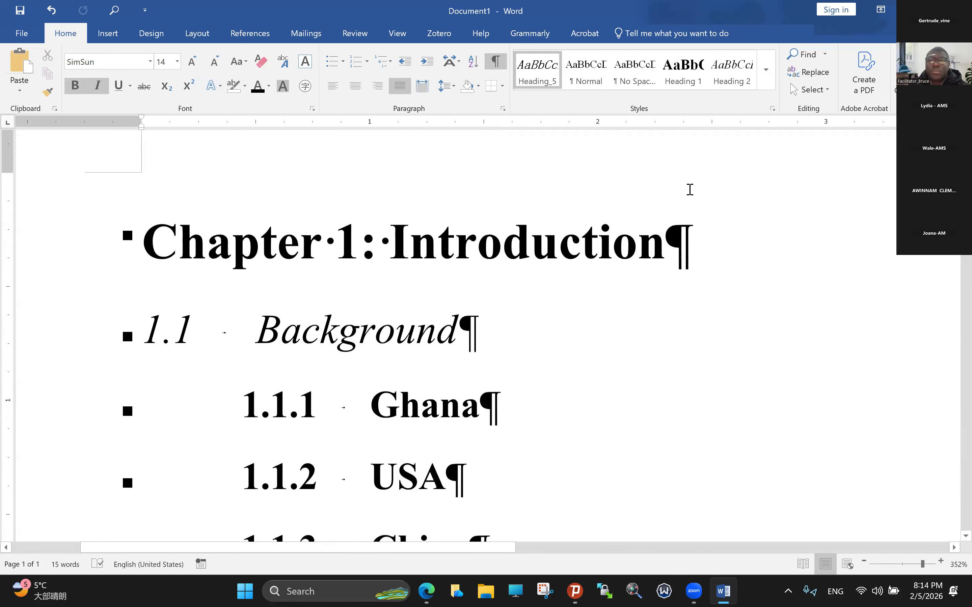
scroll(689, 188, "down", 1)
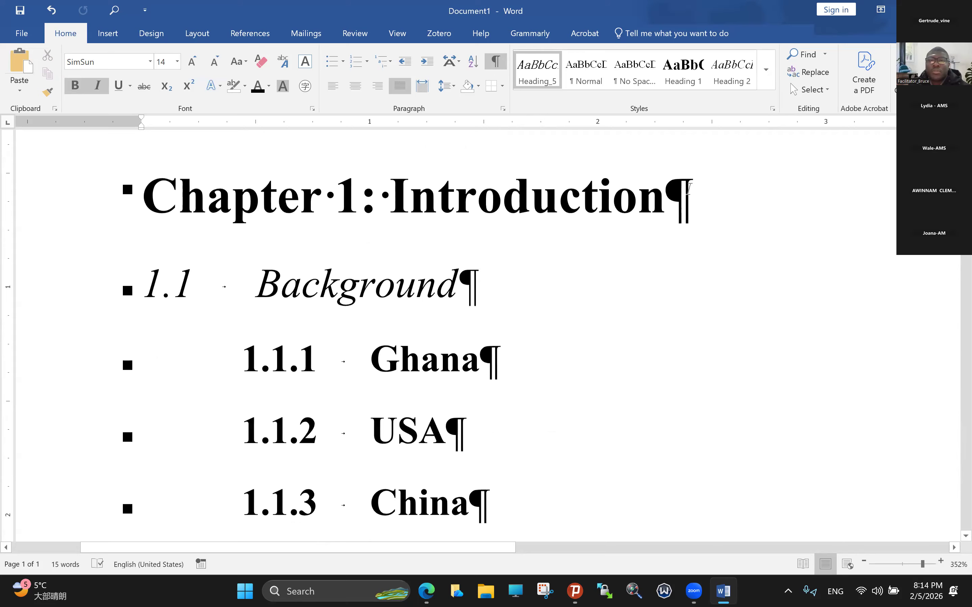
scroll(688, 189, "down", 1)
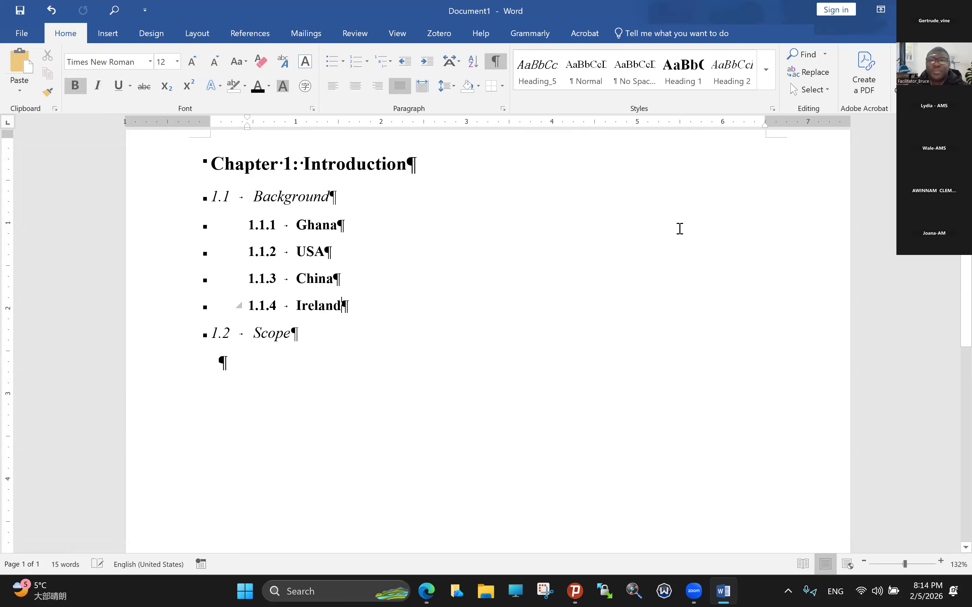
triple_click(665, 181)
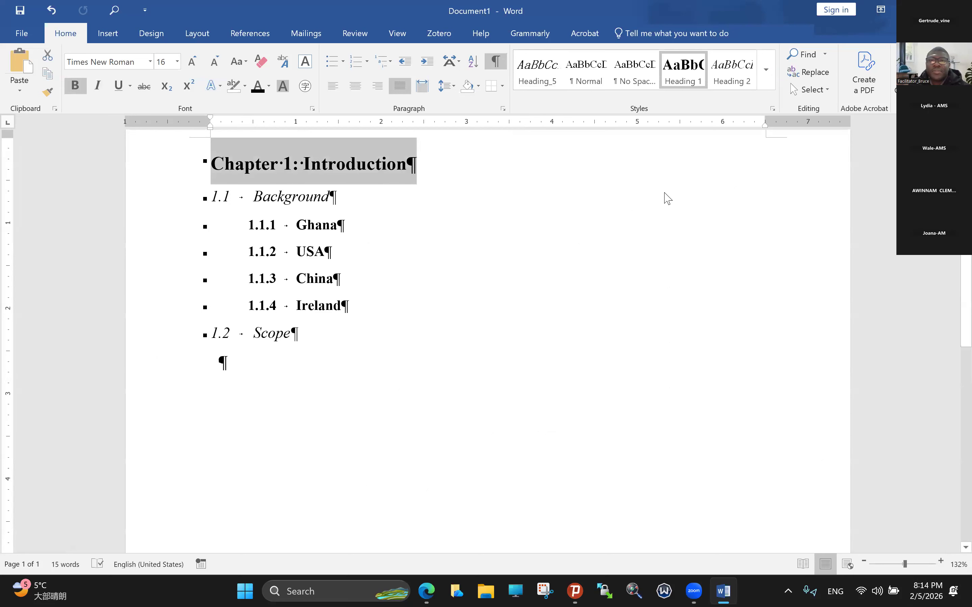